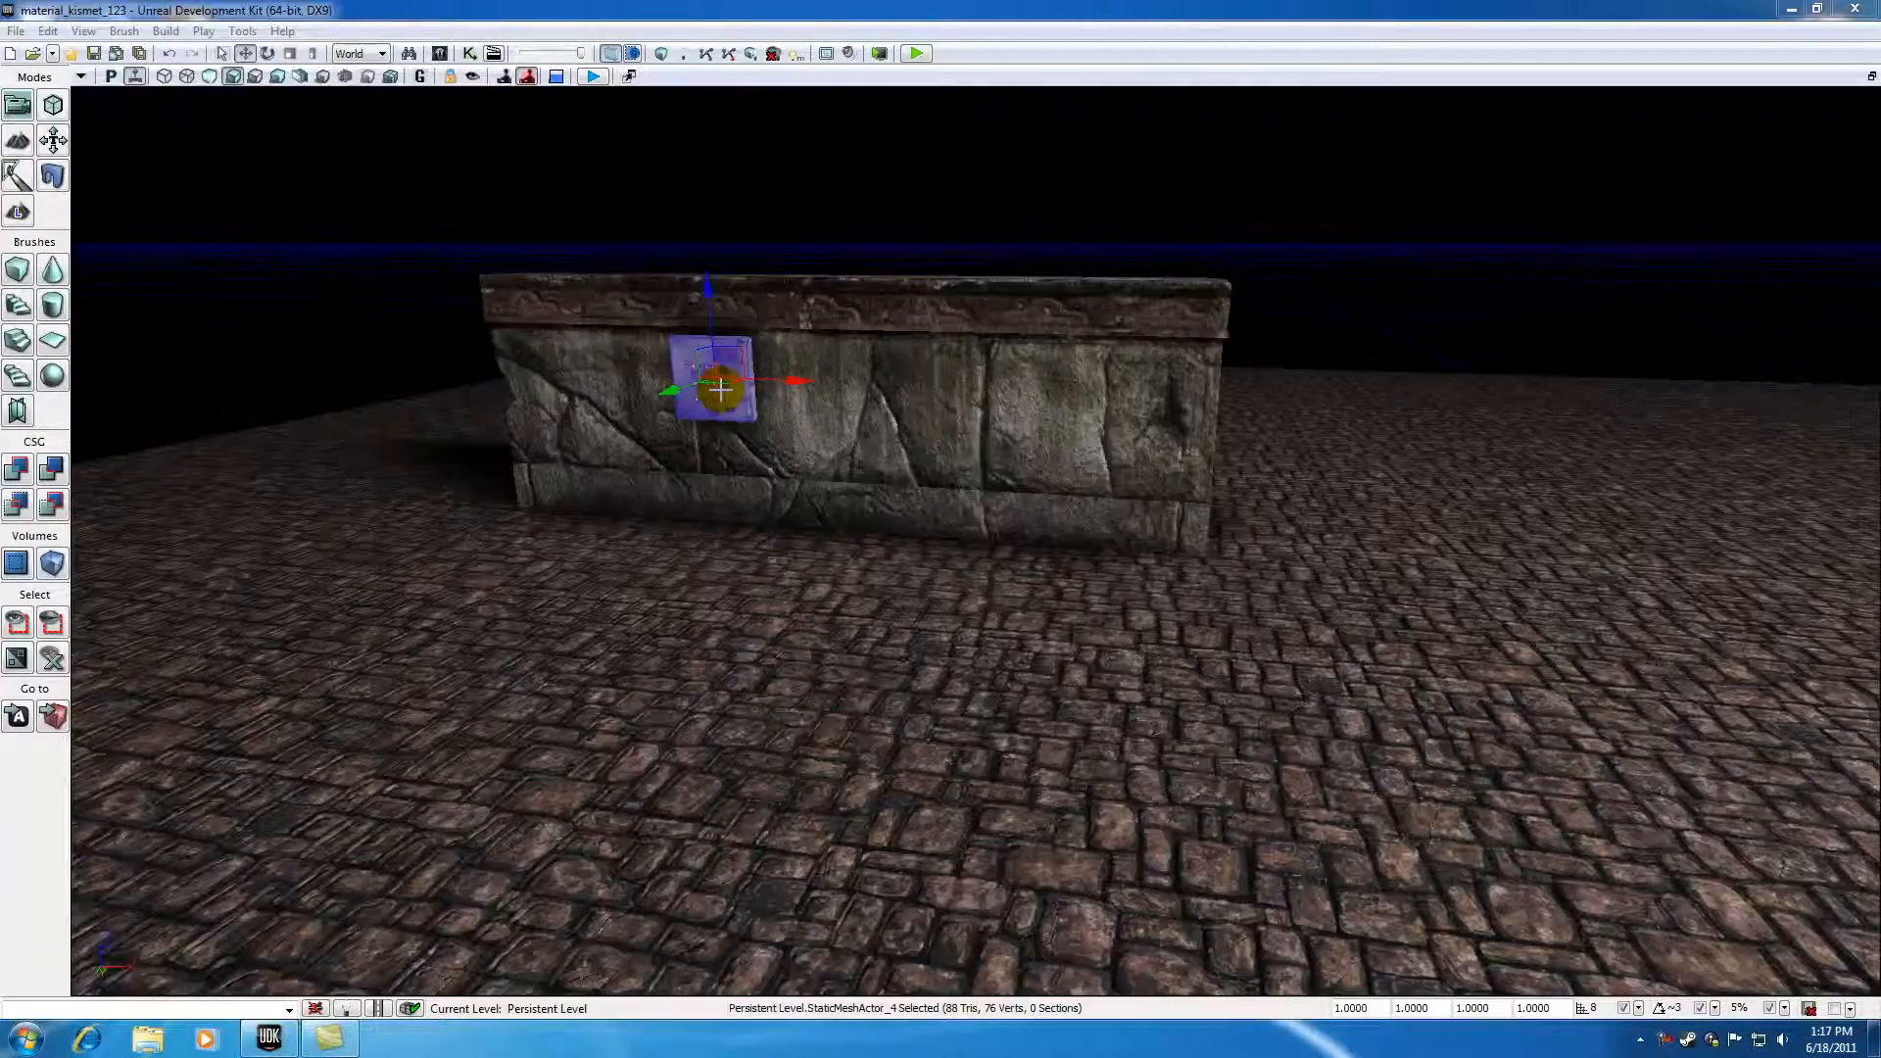
Step: Open the Content Browser, filter to Static Meshes, and search for statue
left_click(833, 197)
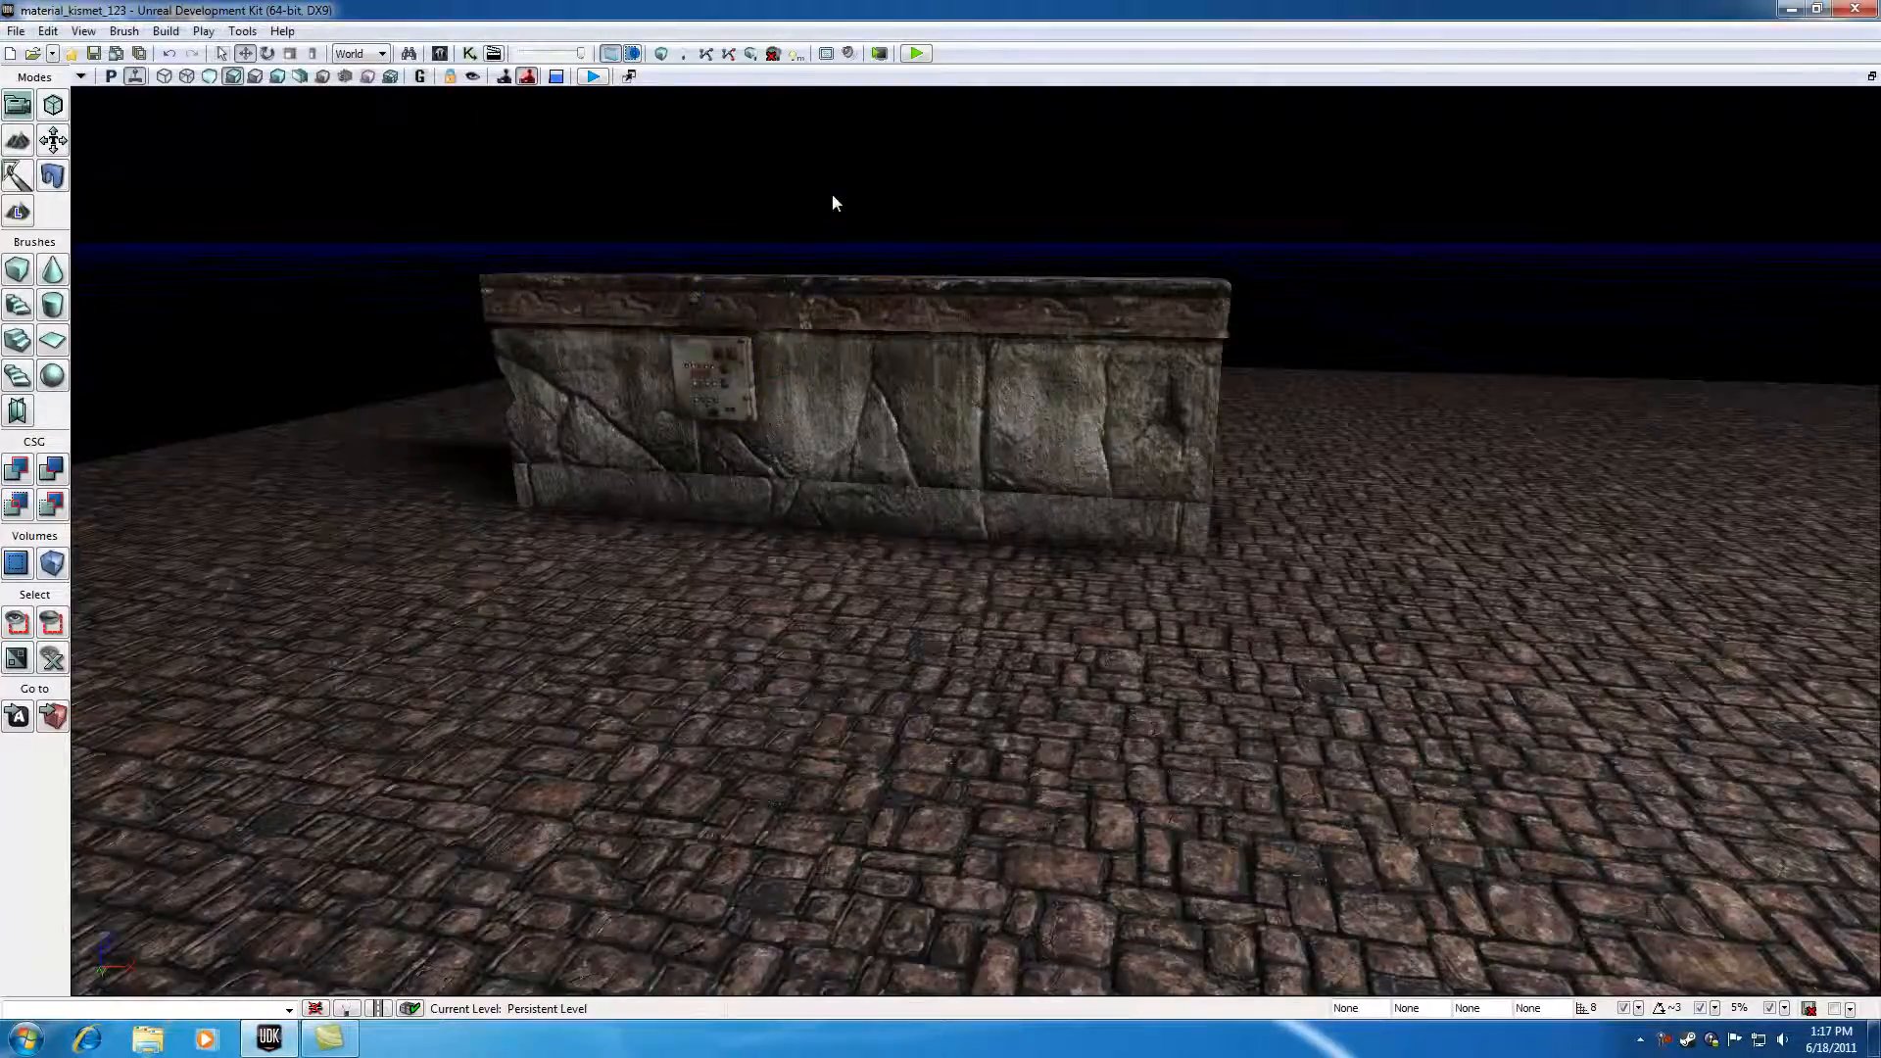
left_click_drag(832, 196, 749, 209)
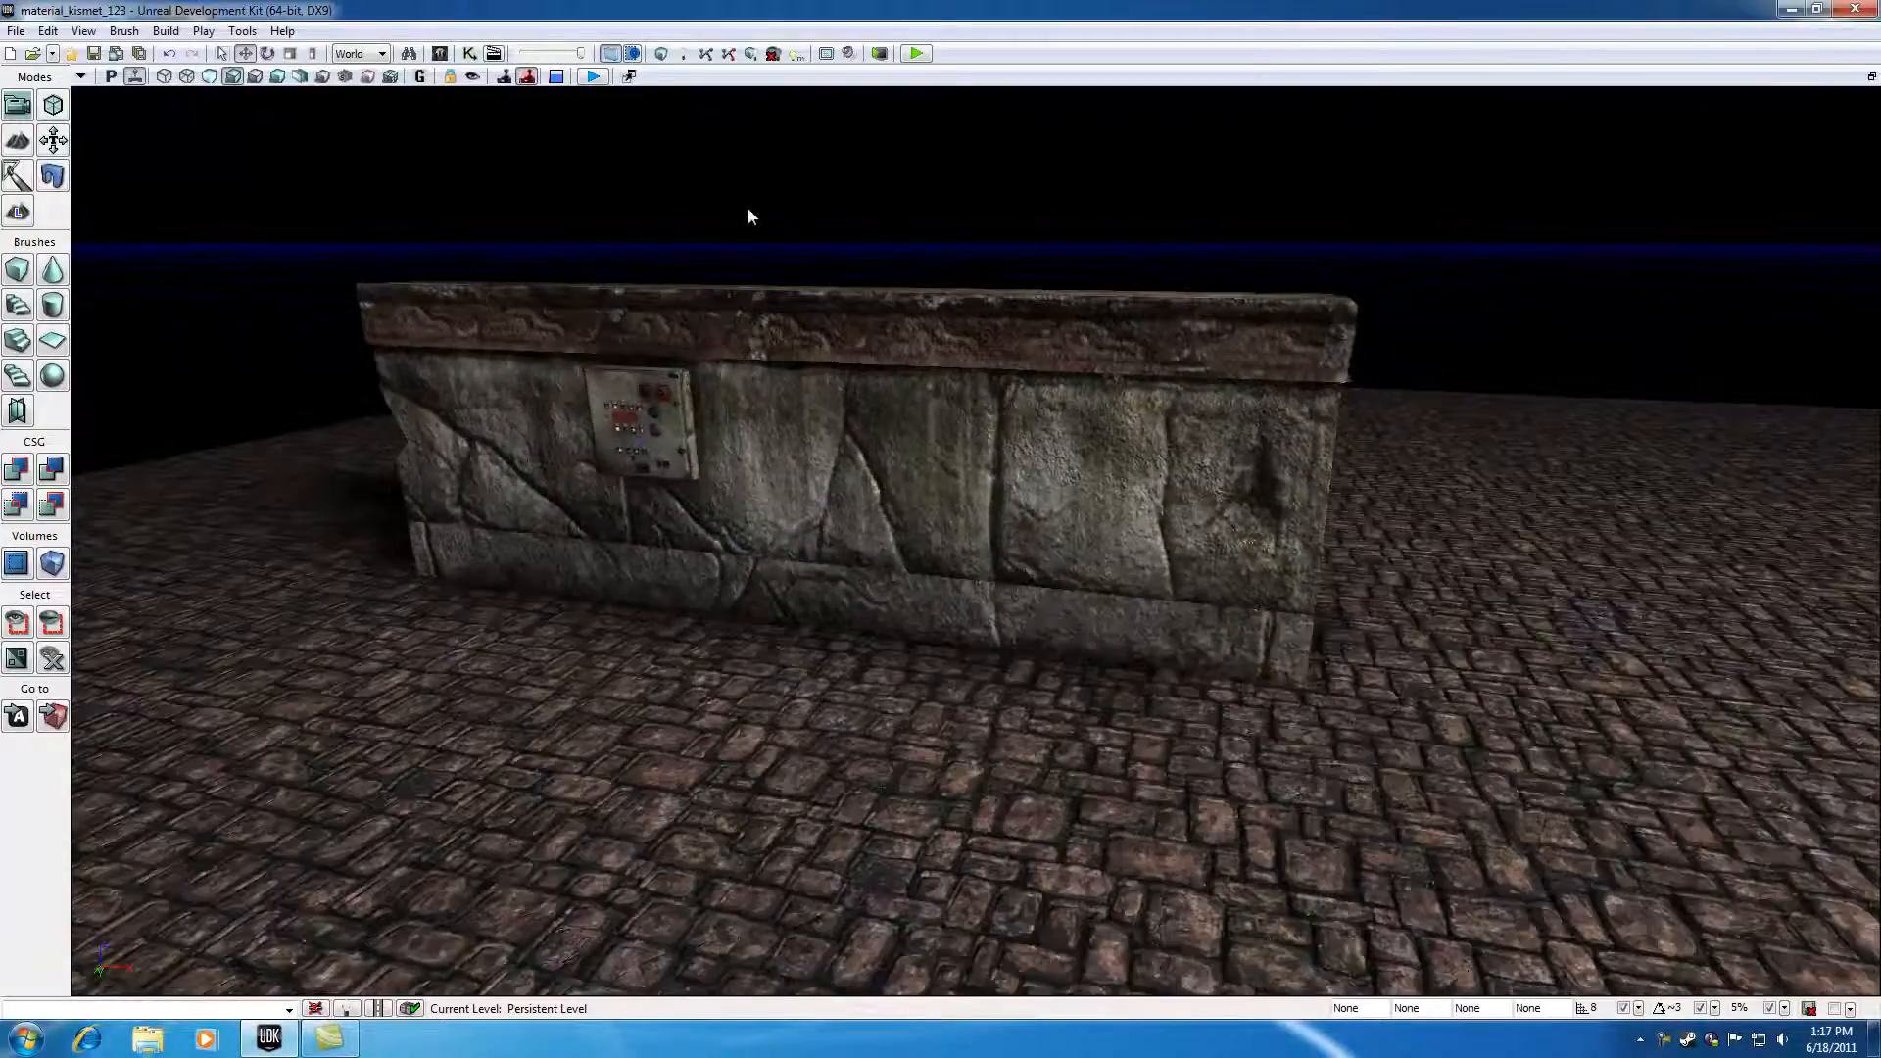
left_click(439, 55)
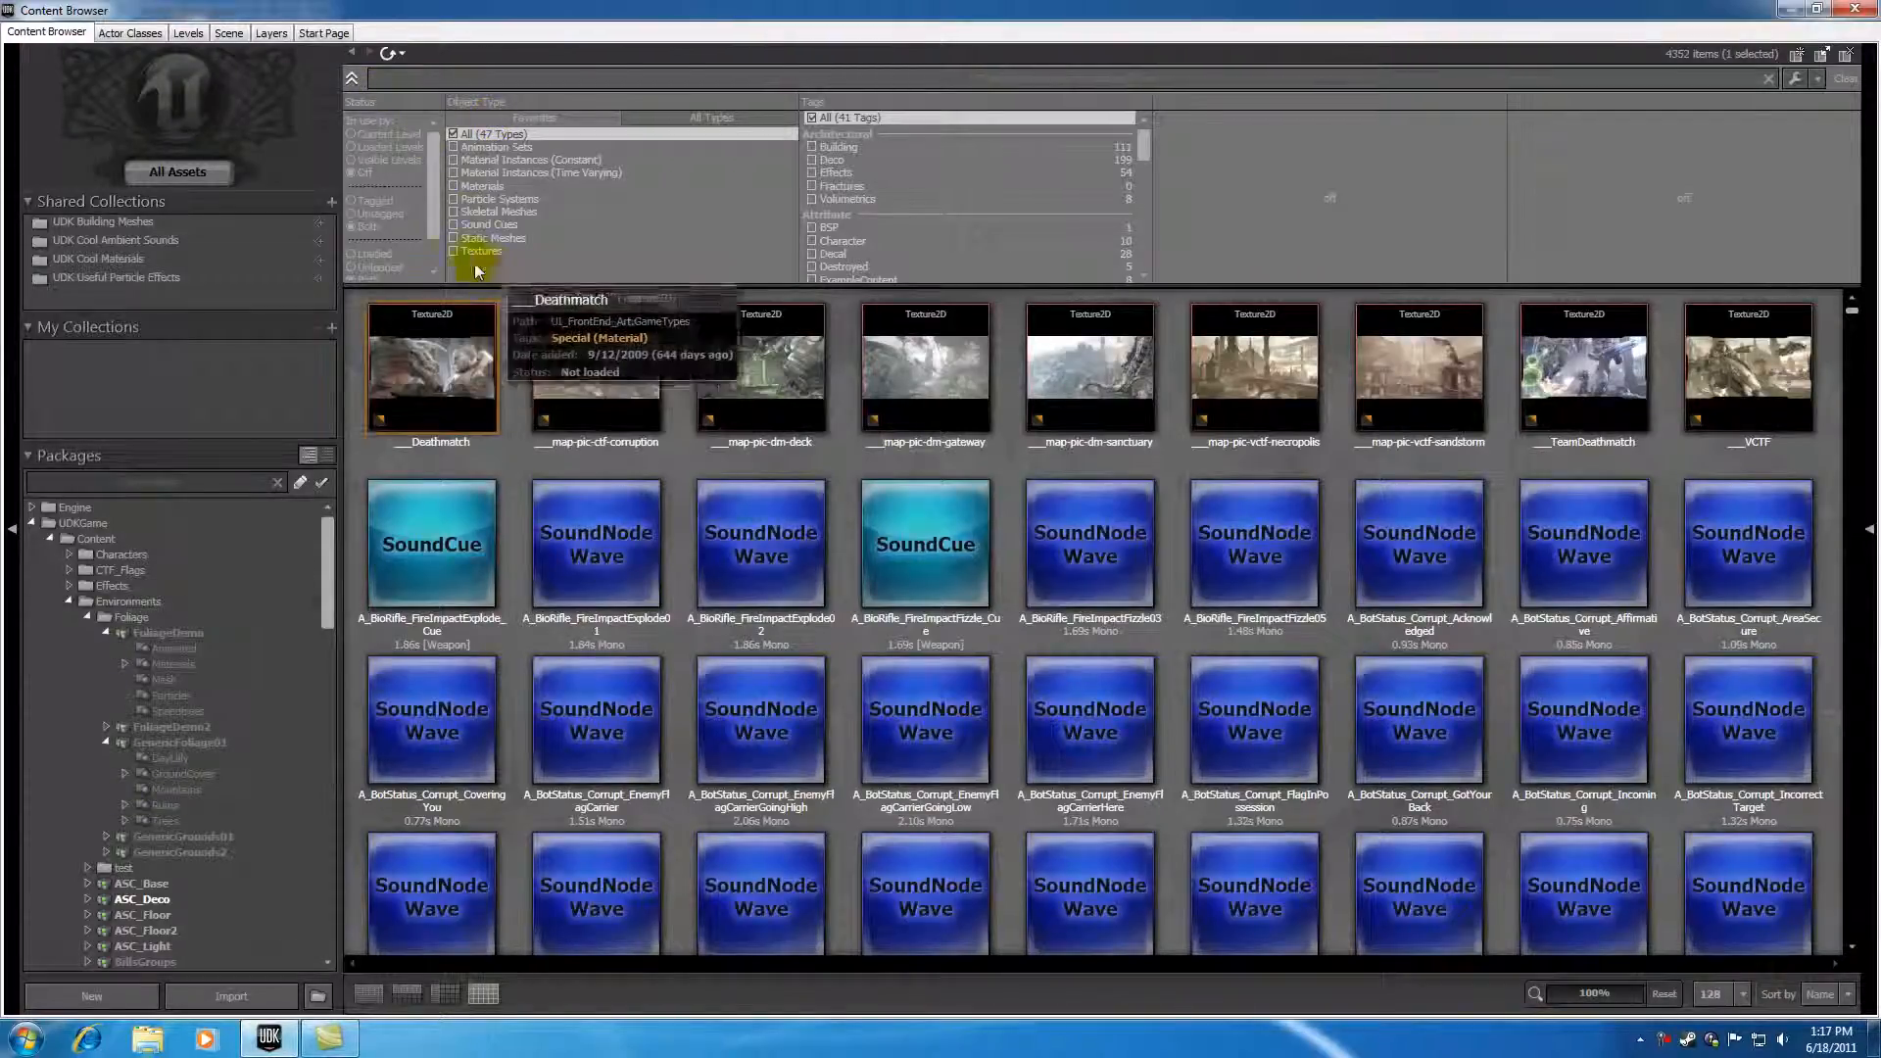
left_click(453, 239)
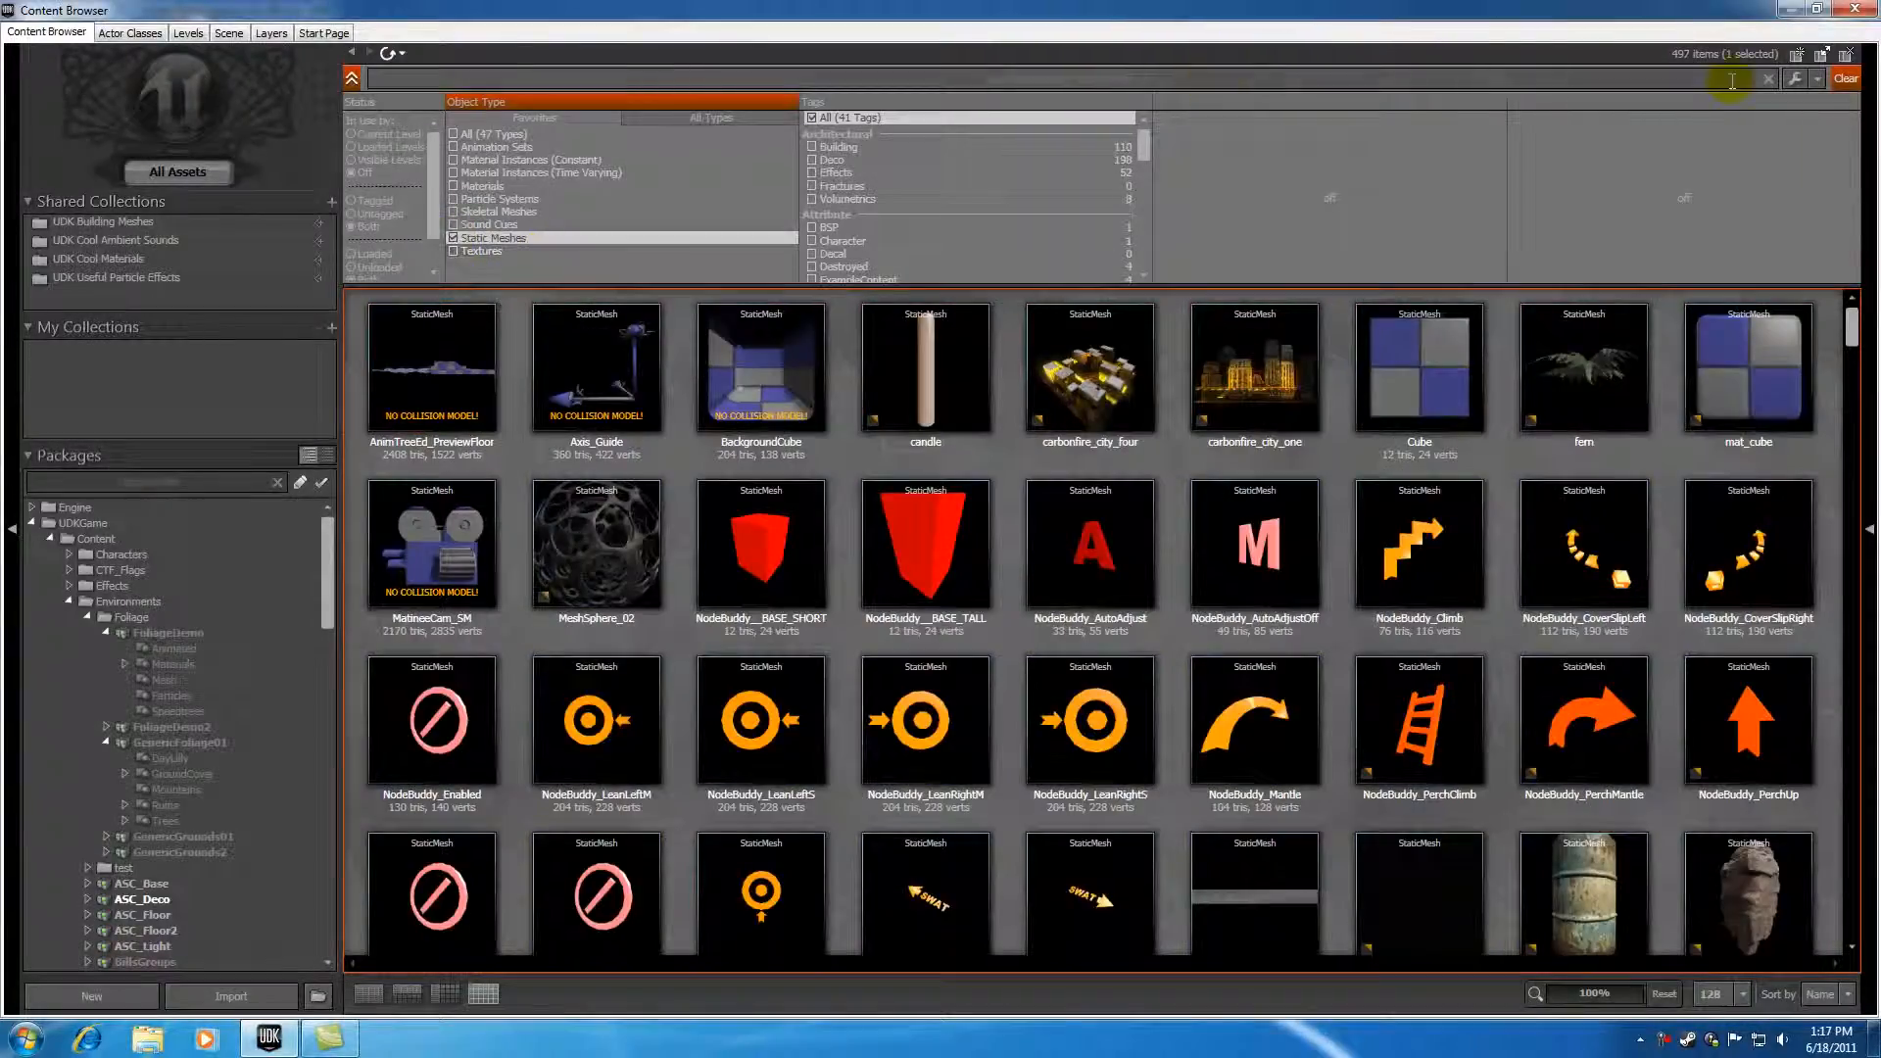
left_click(433, 78)
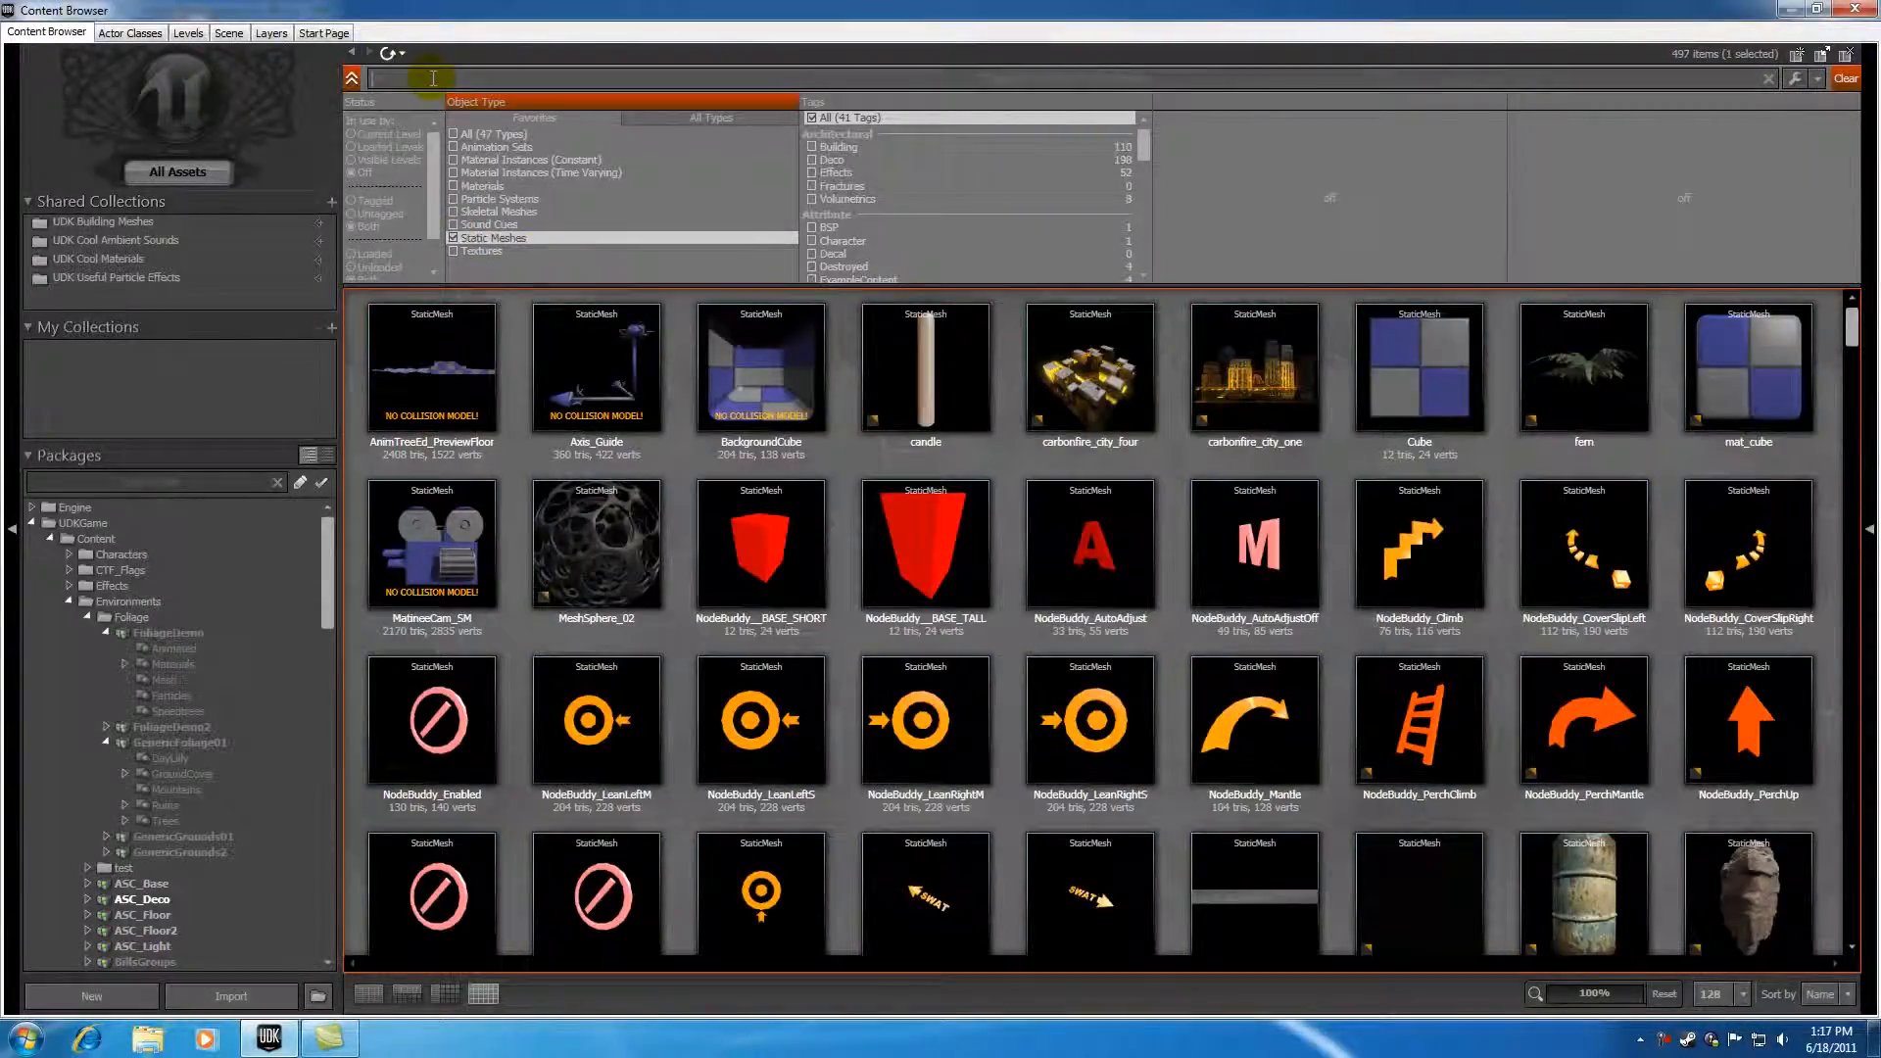
type("statue")
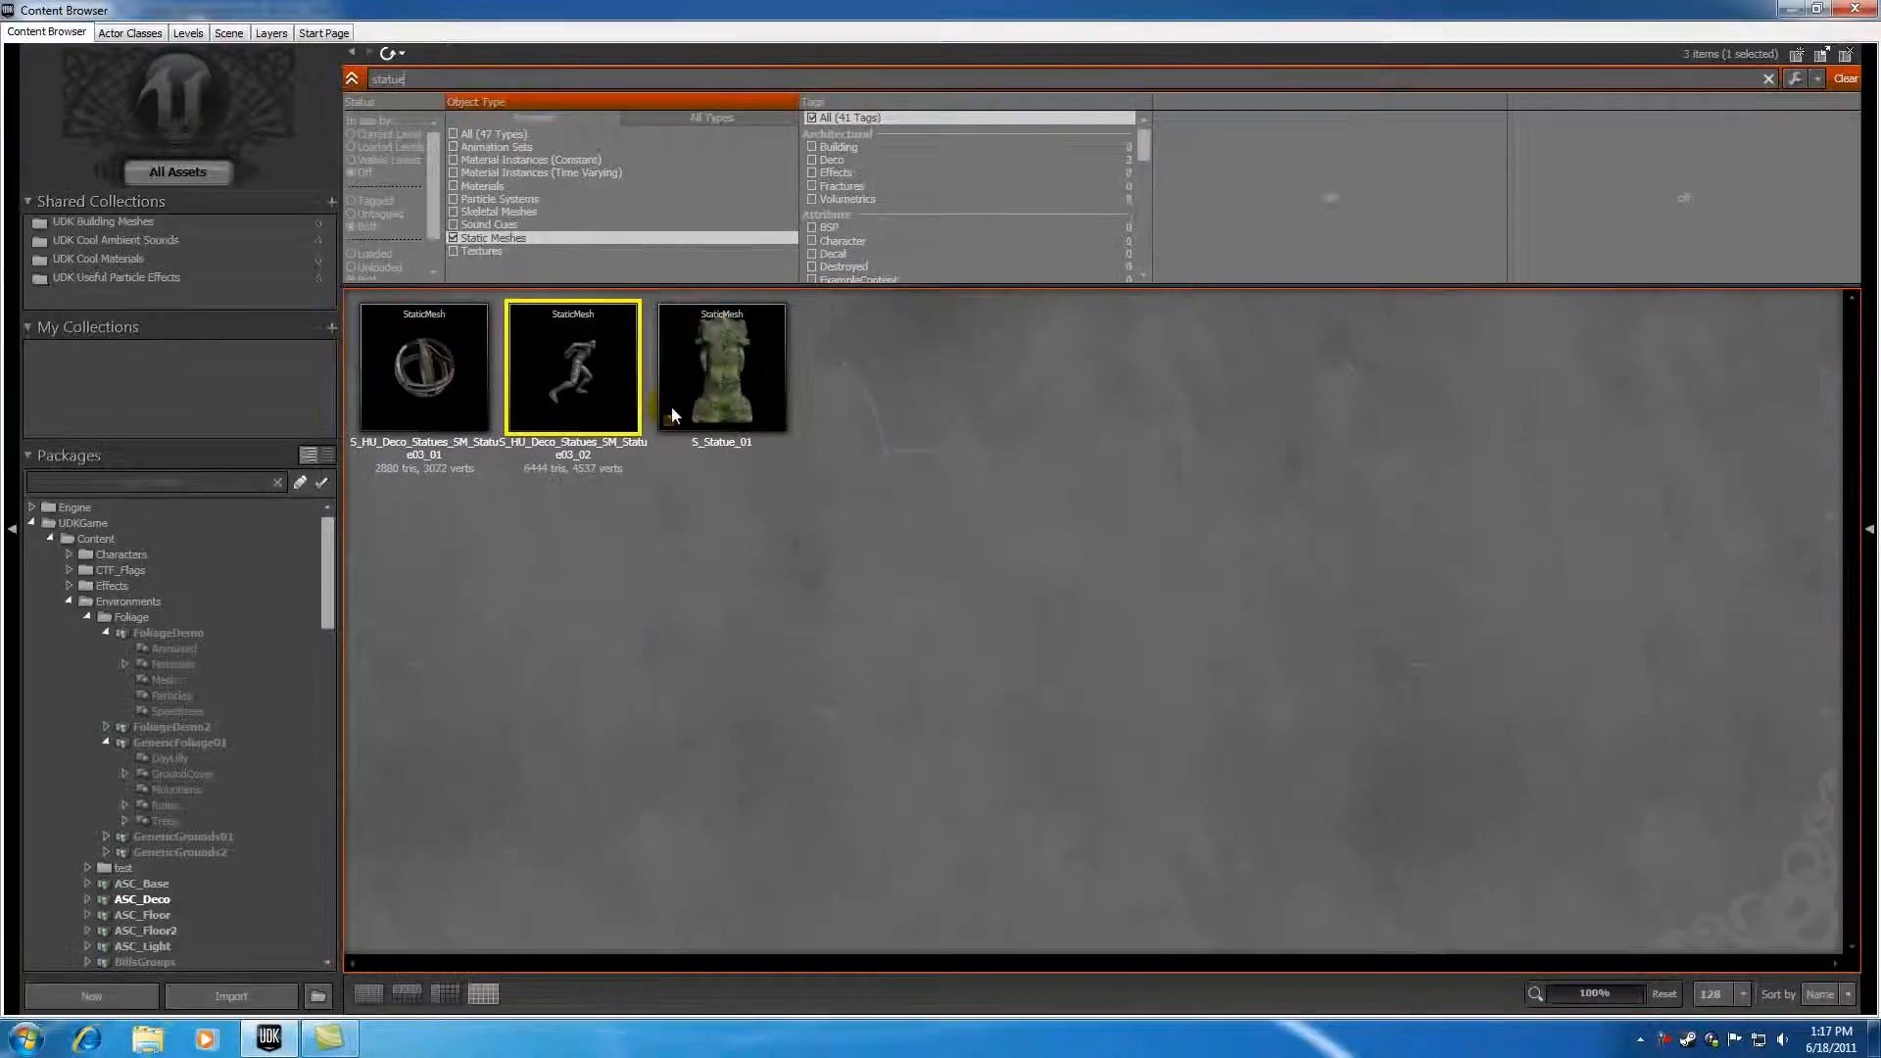
mouse_move(566, 357)
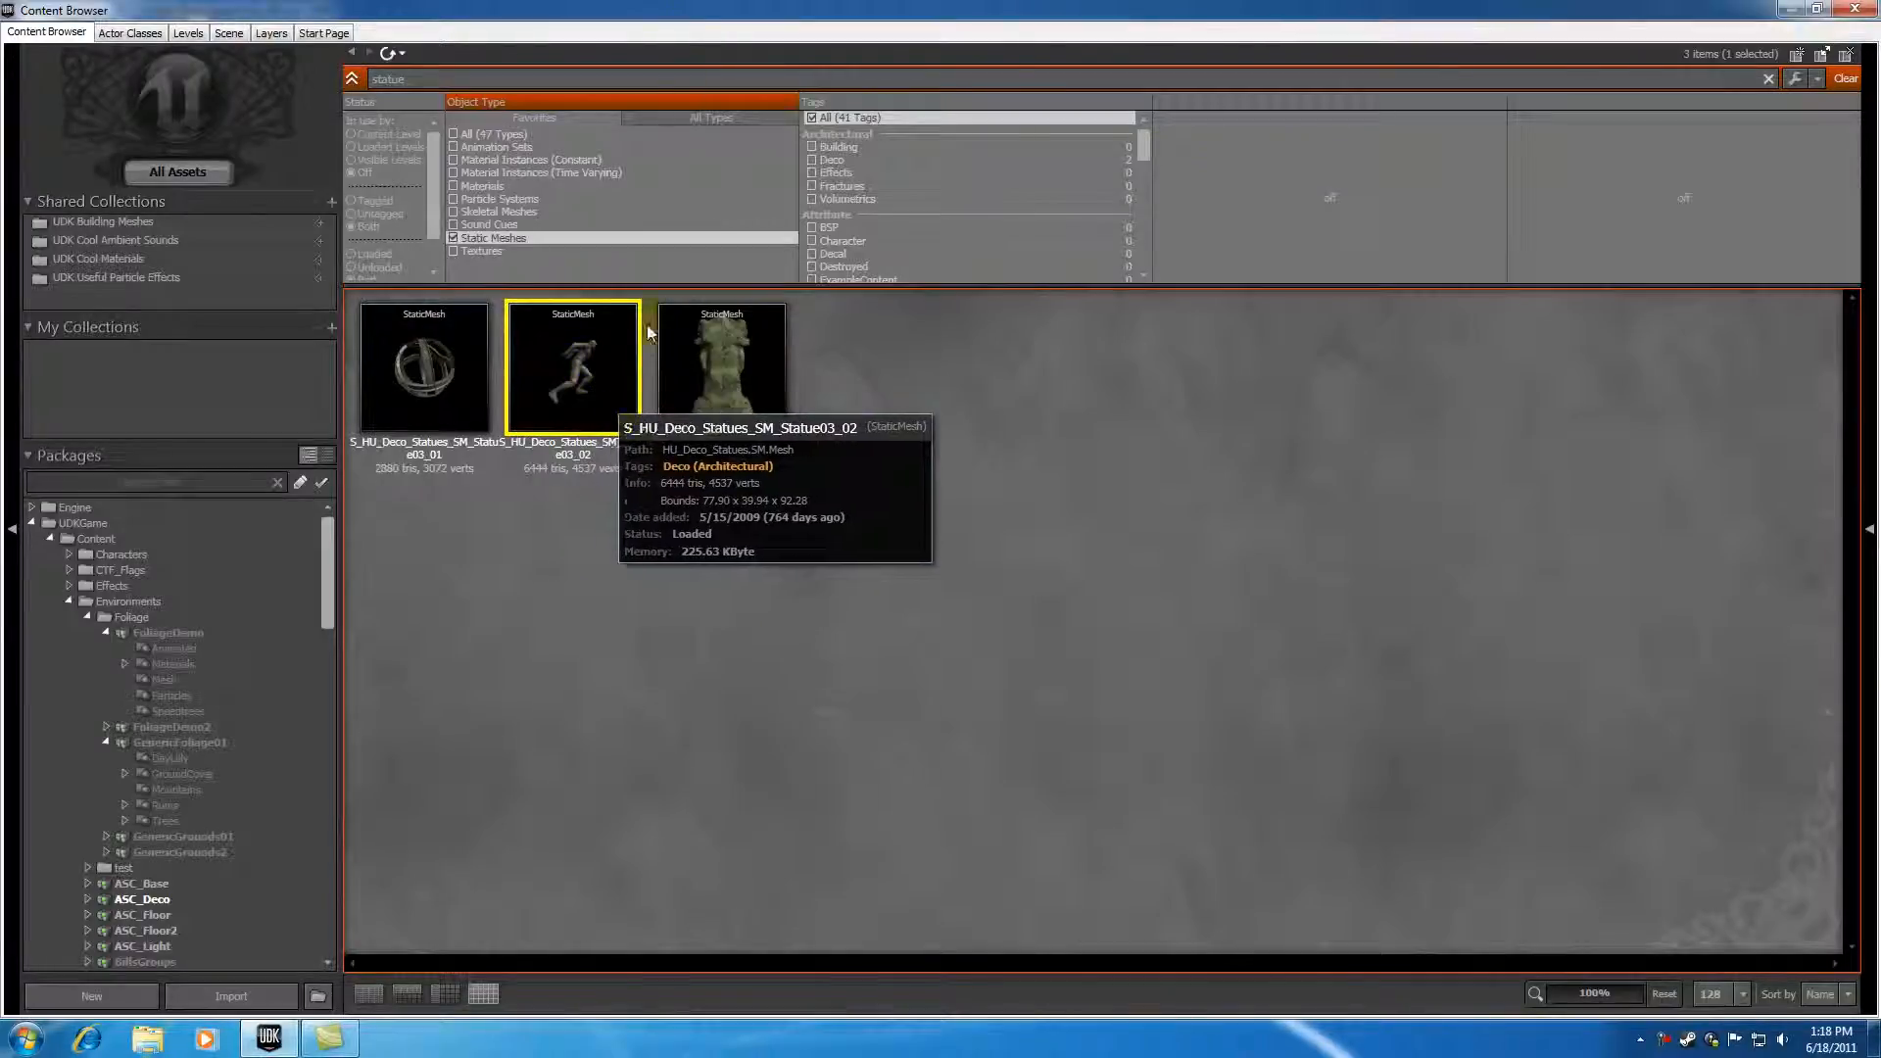
Step: Select the S_HU_Deco_Statues_SM_Statue03_02 mesh and close the Content Browser
double_click(725, 10)
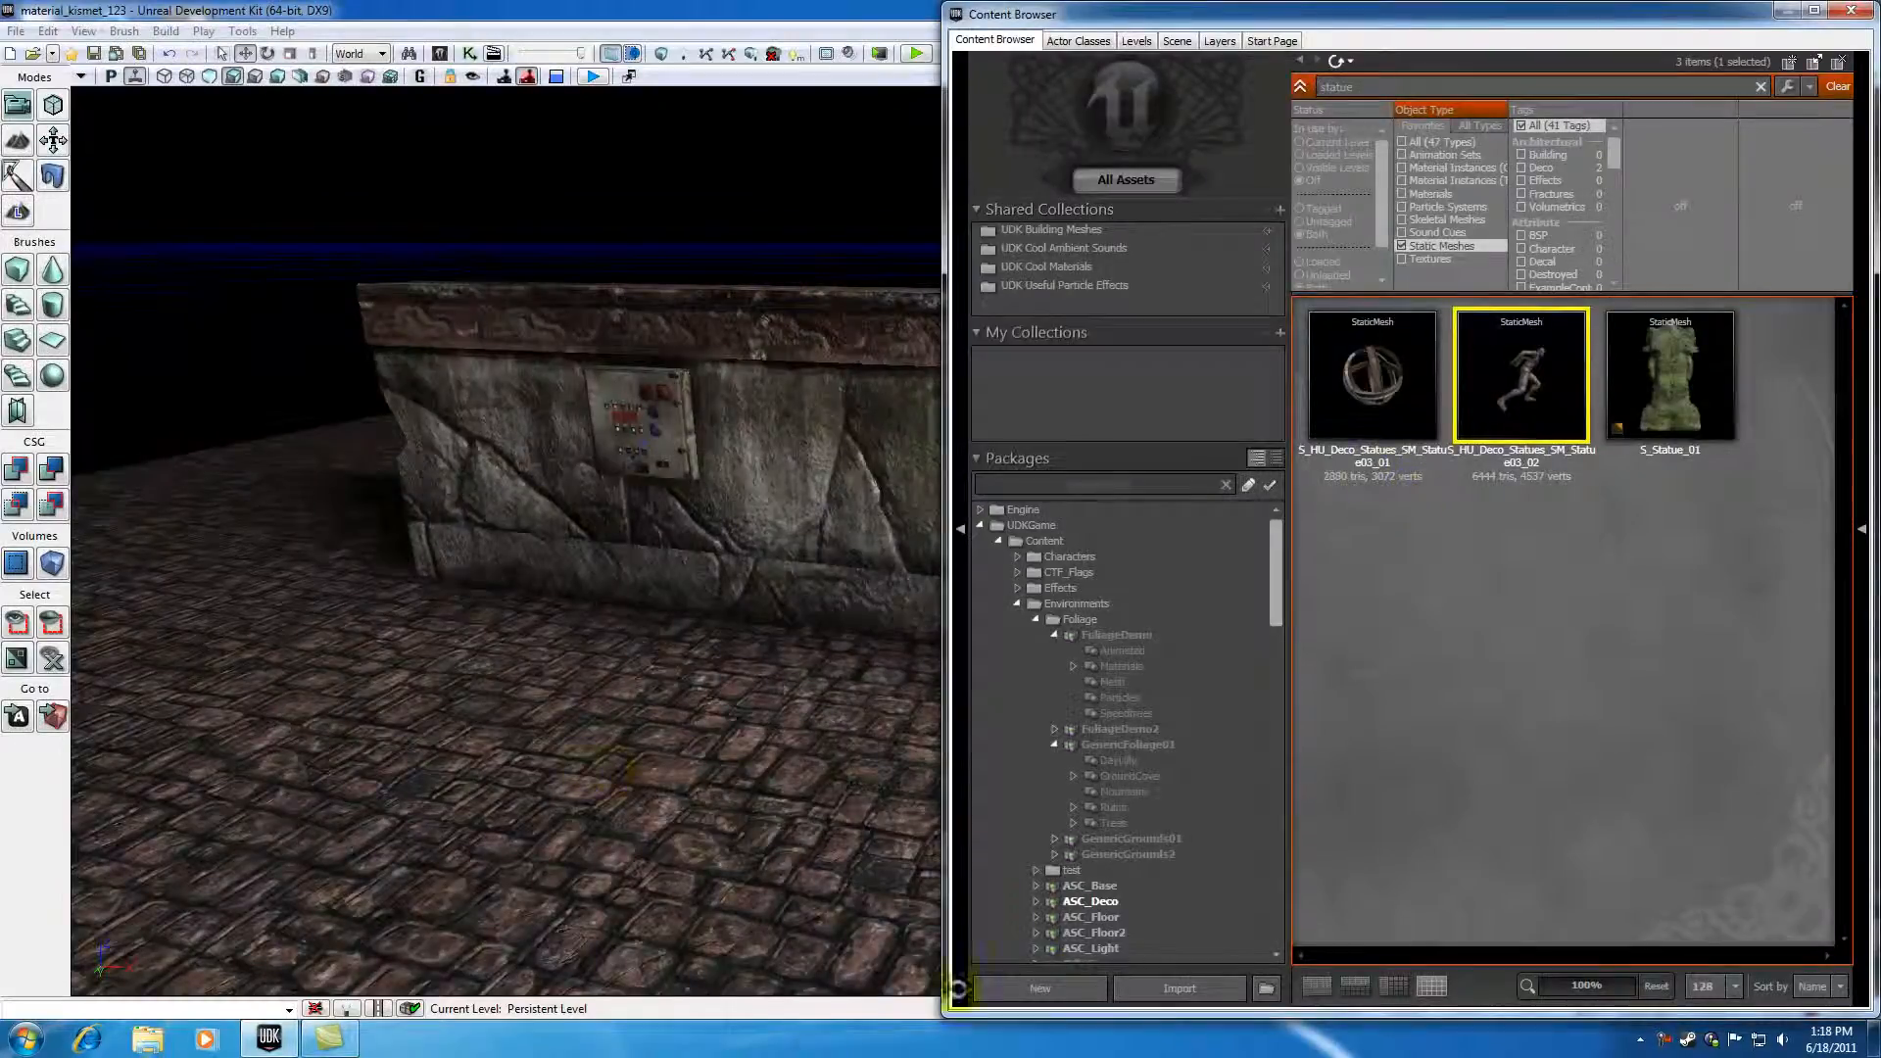
mouse_move(1509, 368)
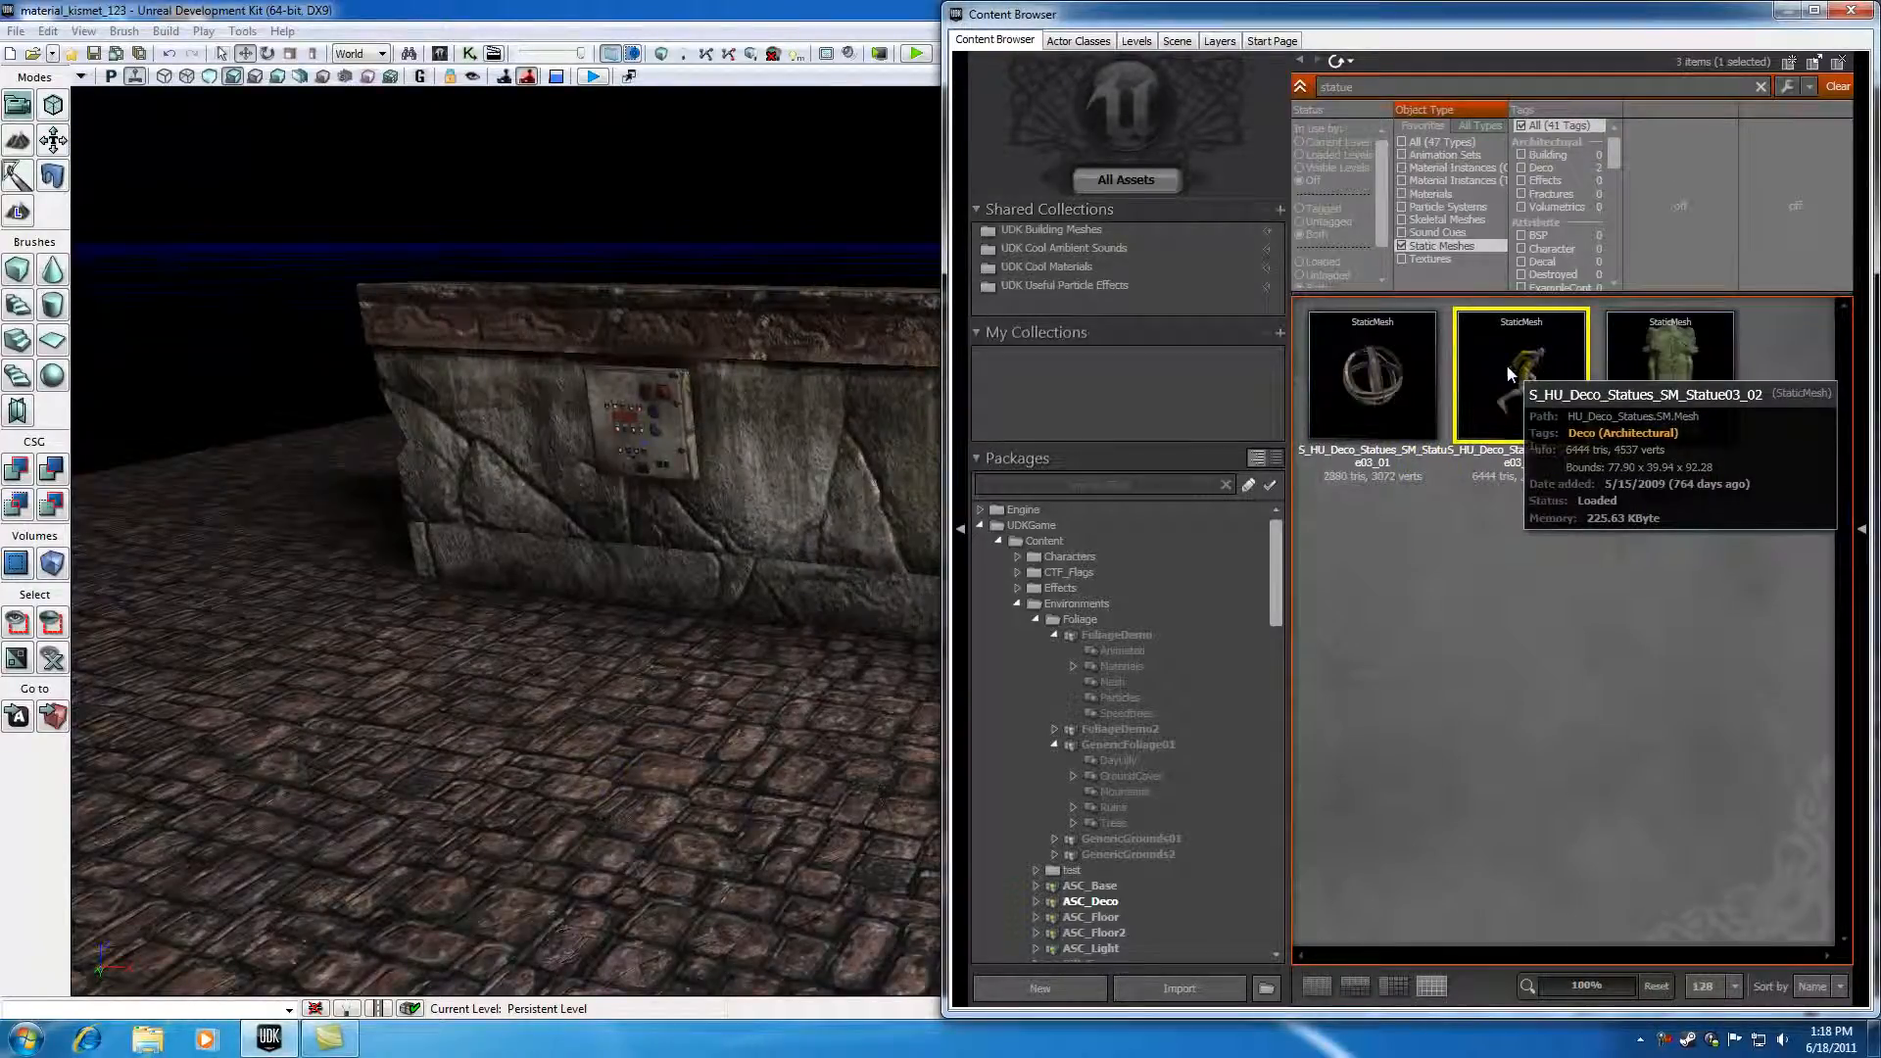
right_click(1516, 382)
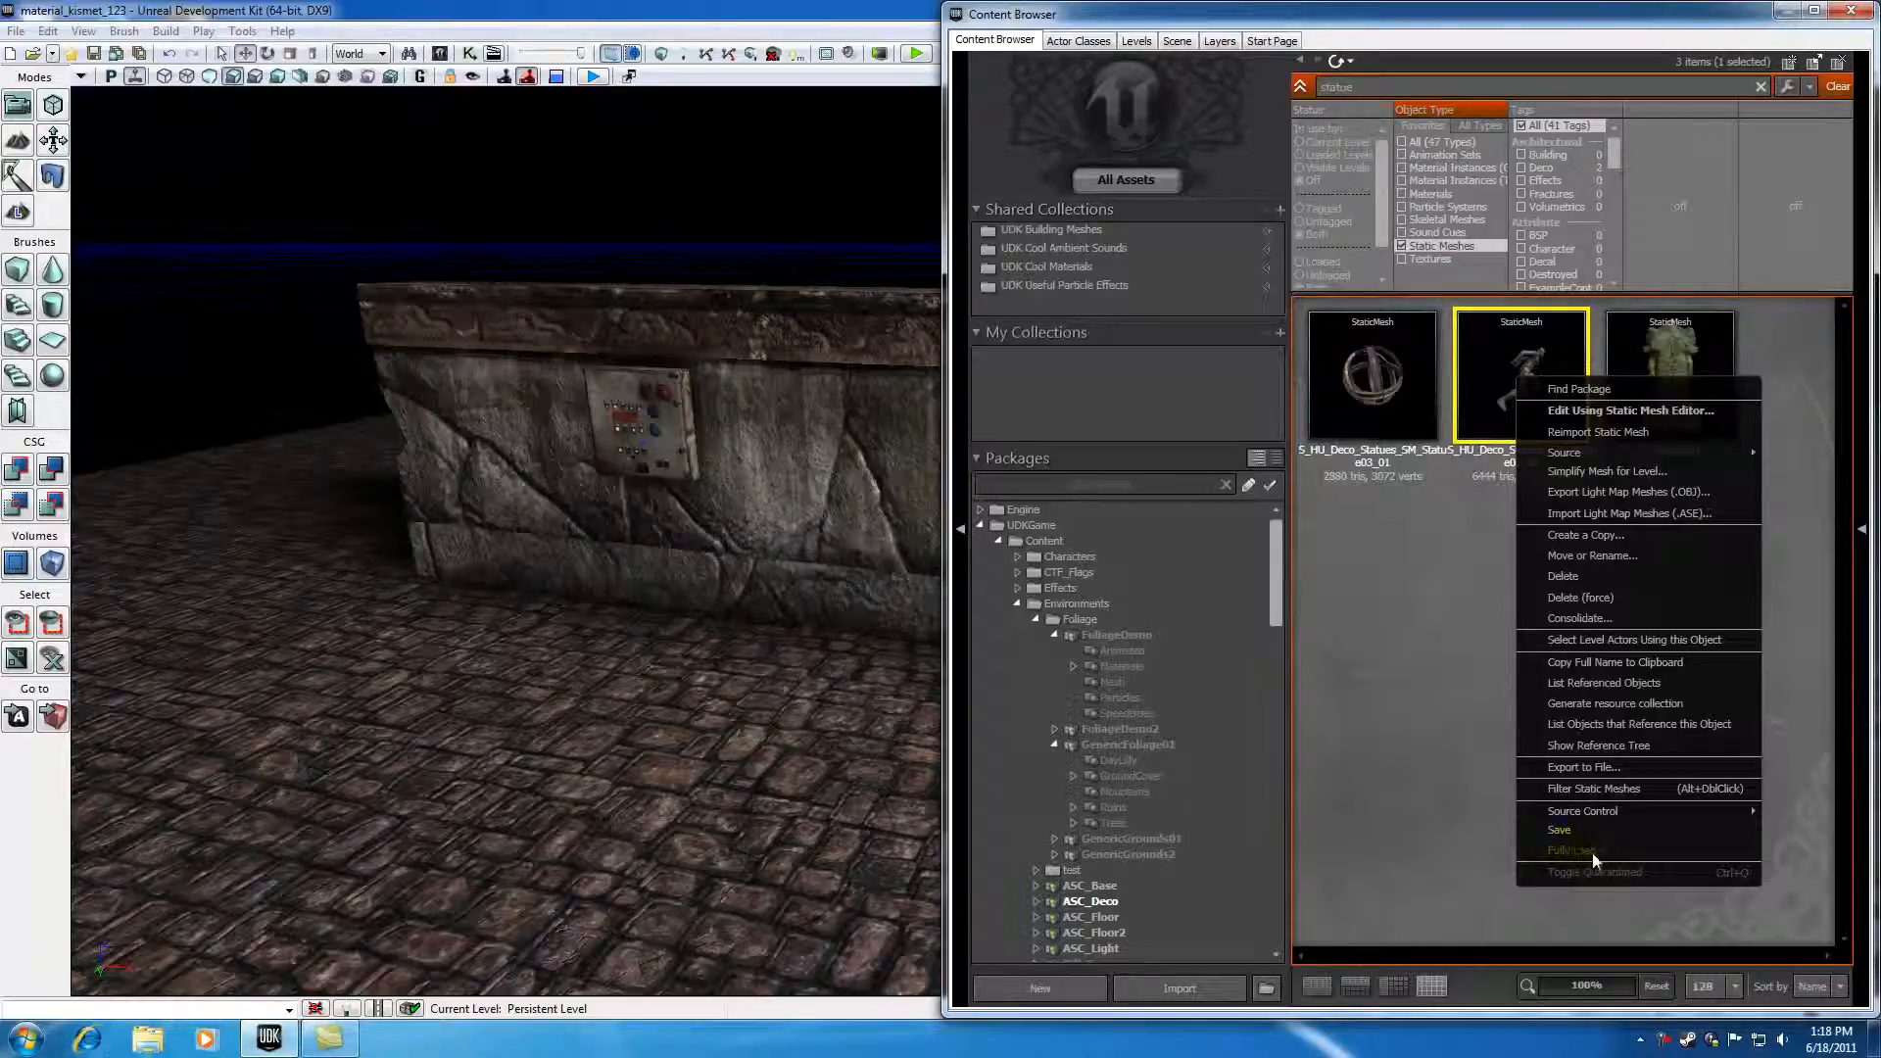
left_click(1407, 751)
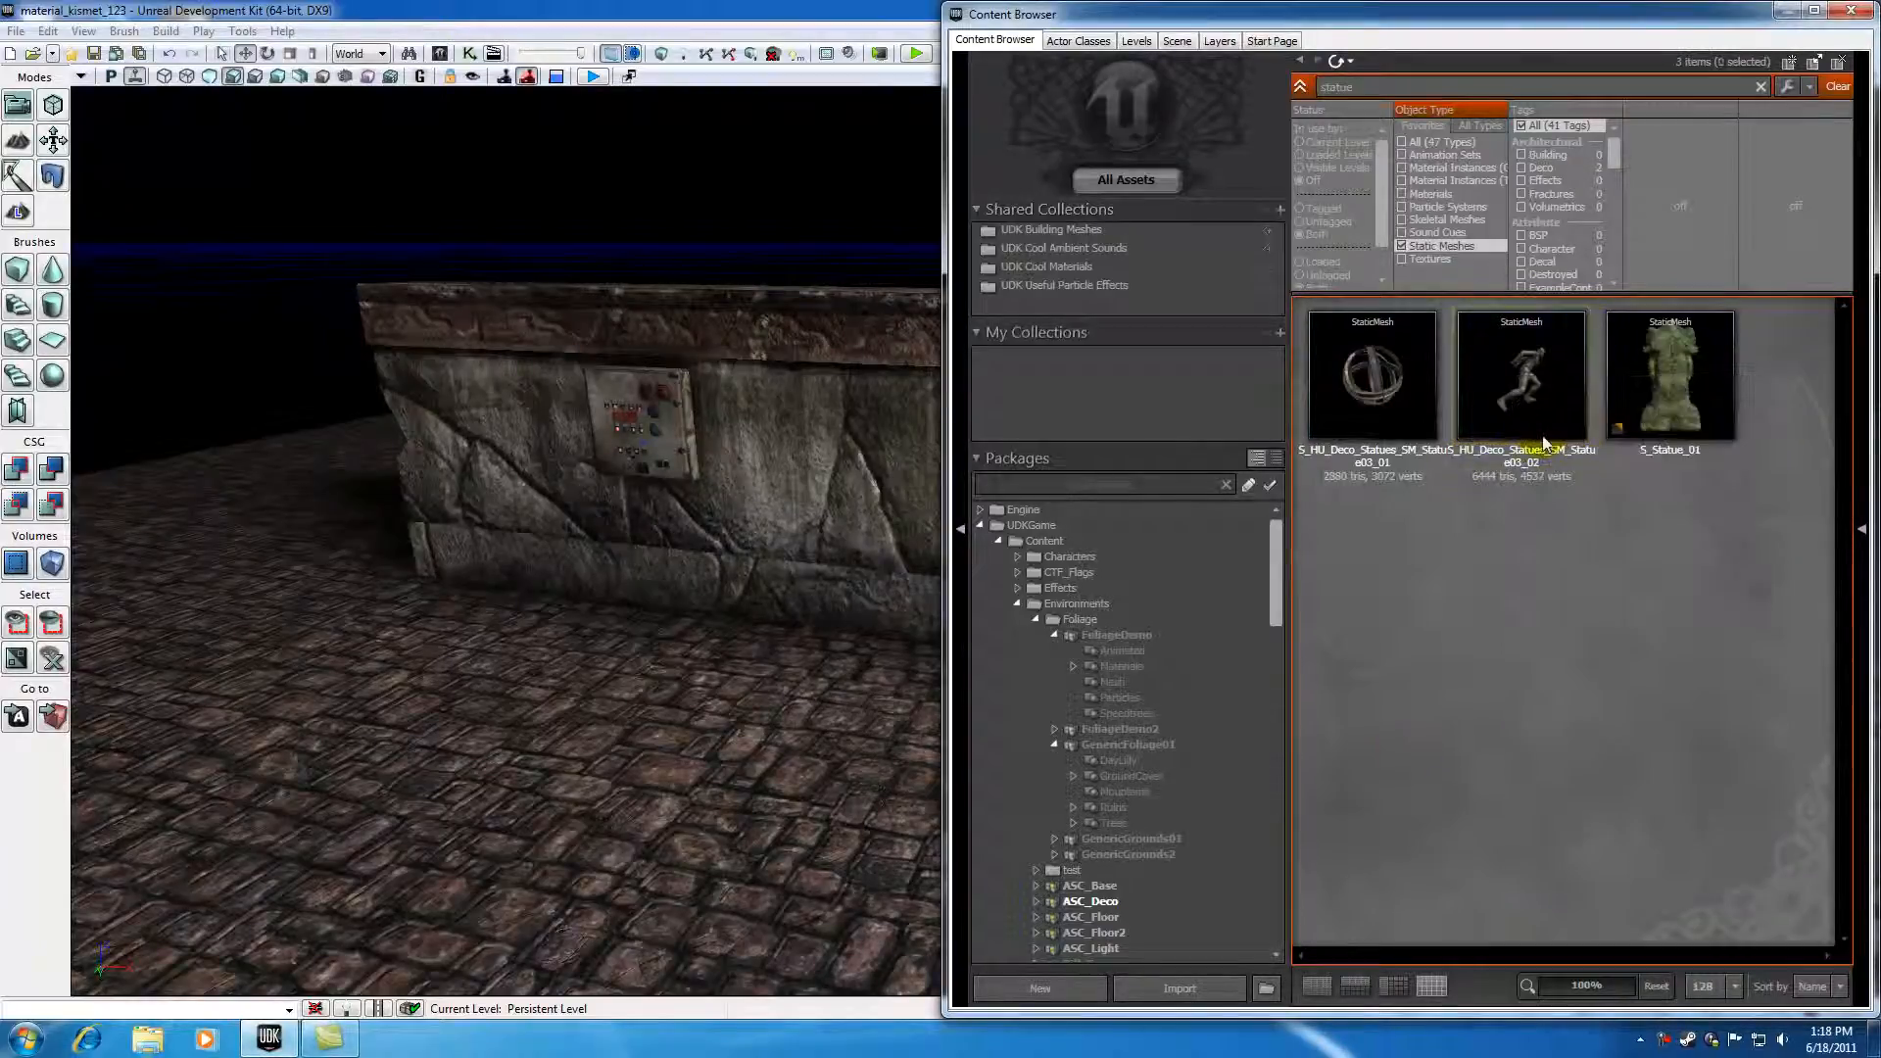
mouse_move(1532, 392)
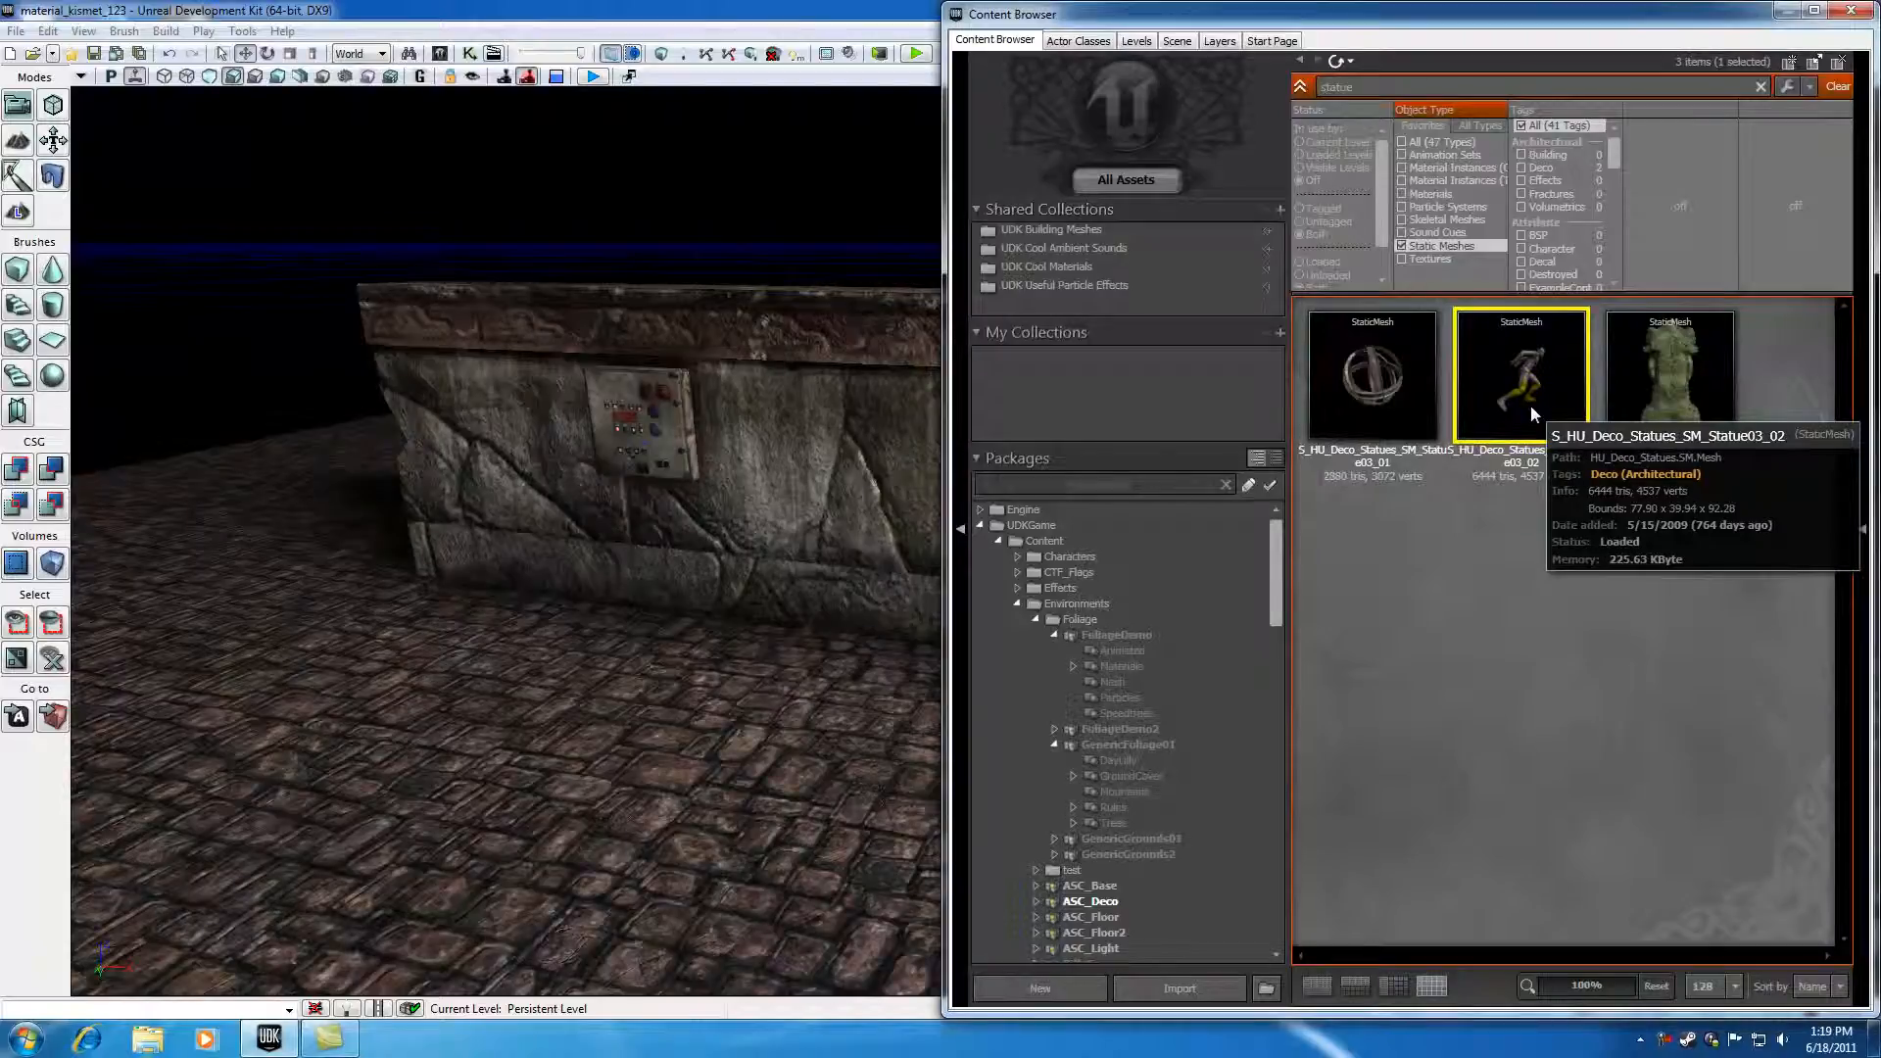
left_click(1854, 14)
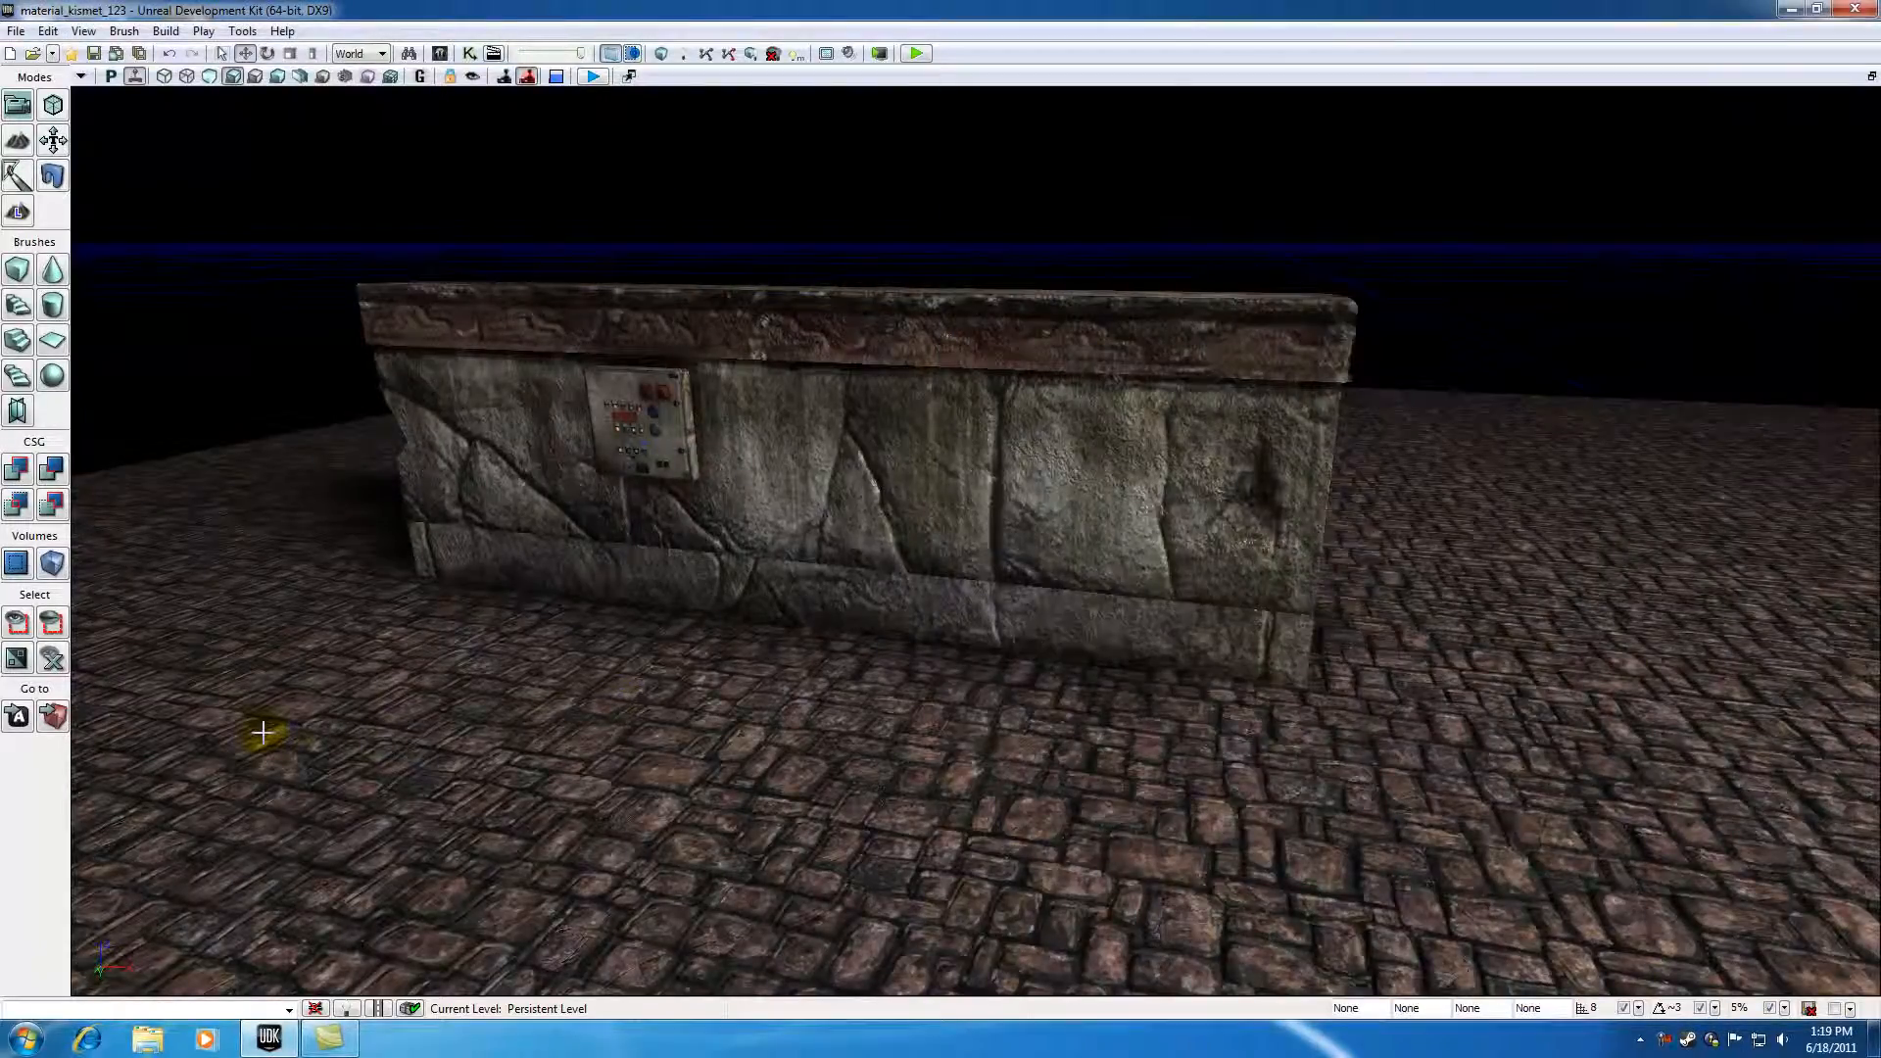
Step: Add the statue mesh as an InterpActor on the floor to the left of the wall
left_click(642, 438)
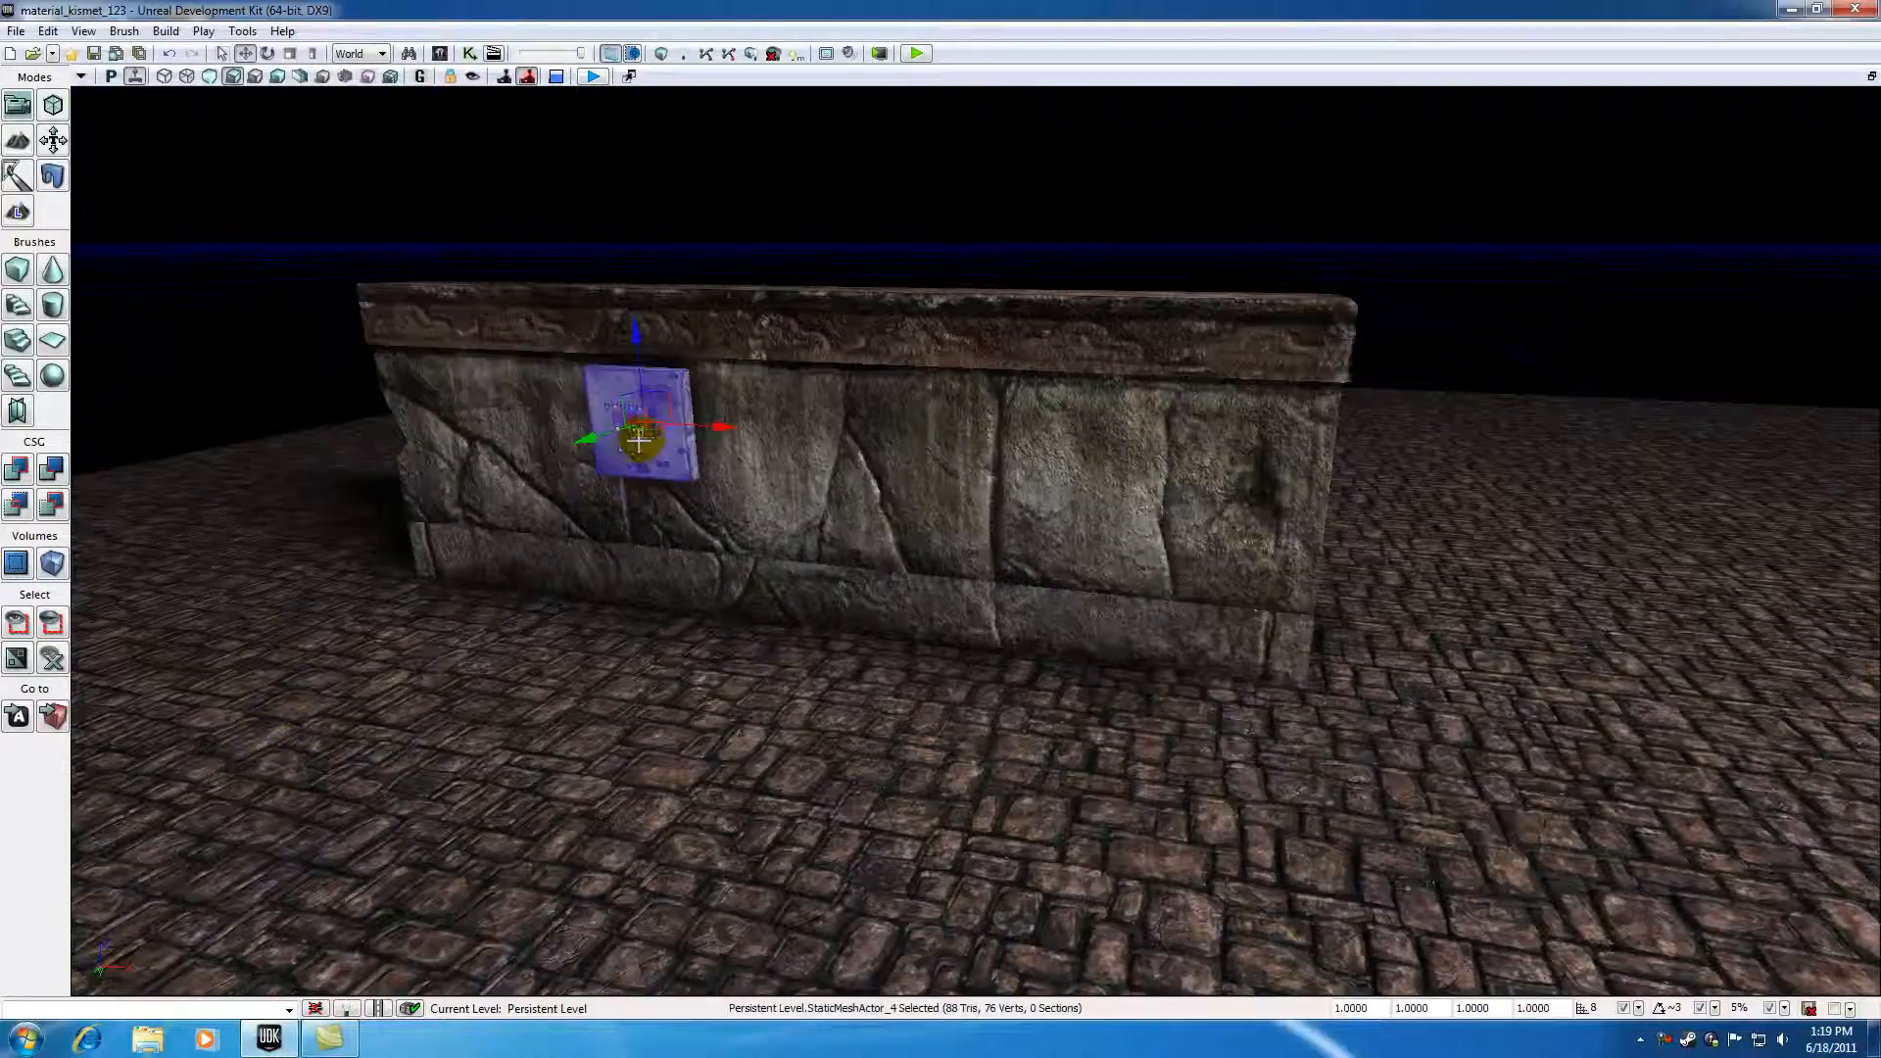
left_click(269, 720)
right_click(256, 717)
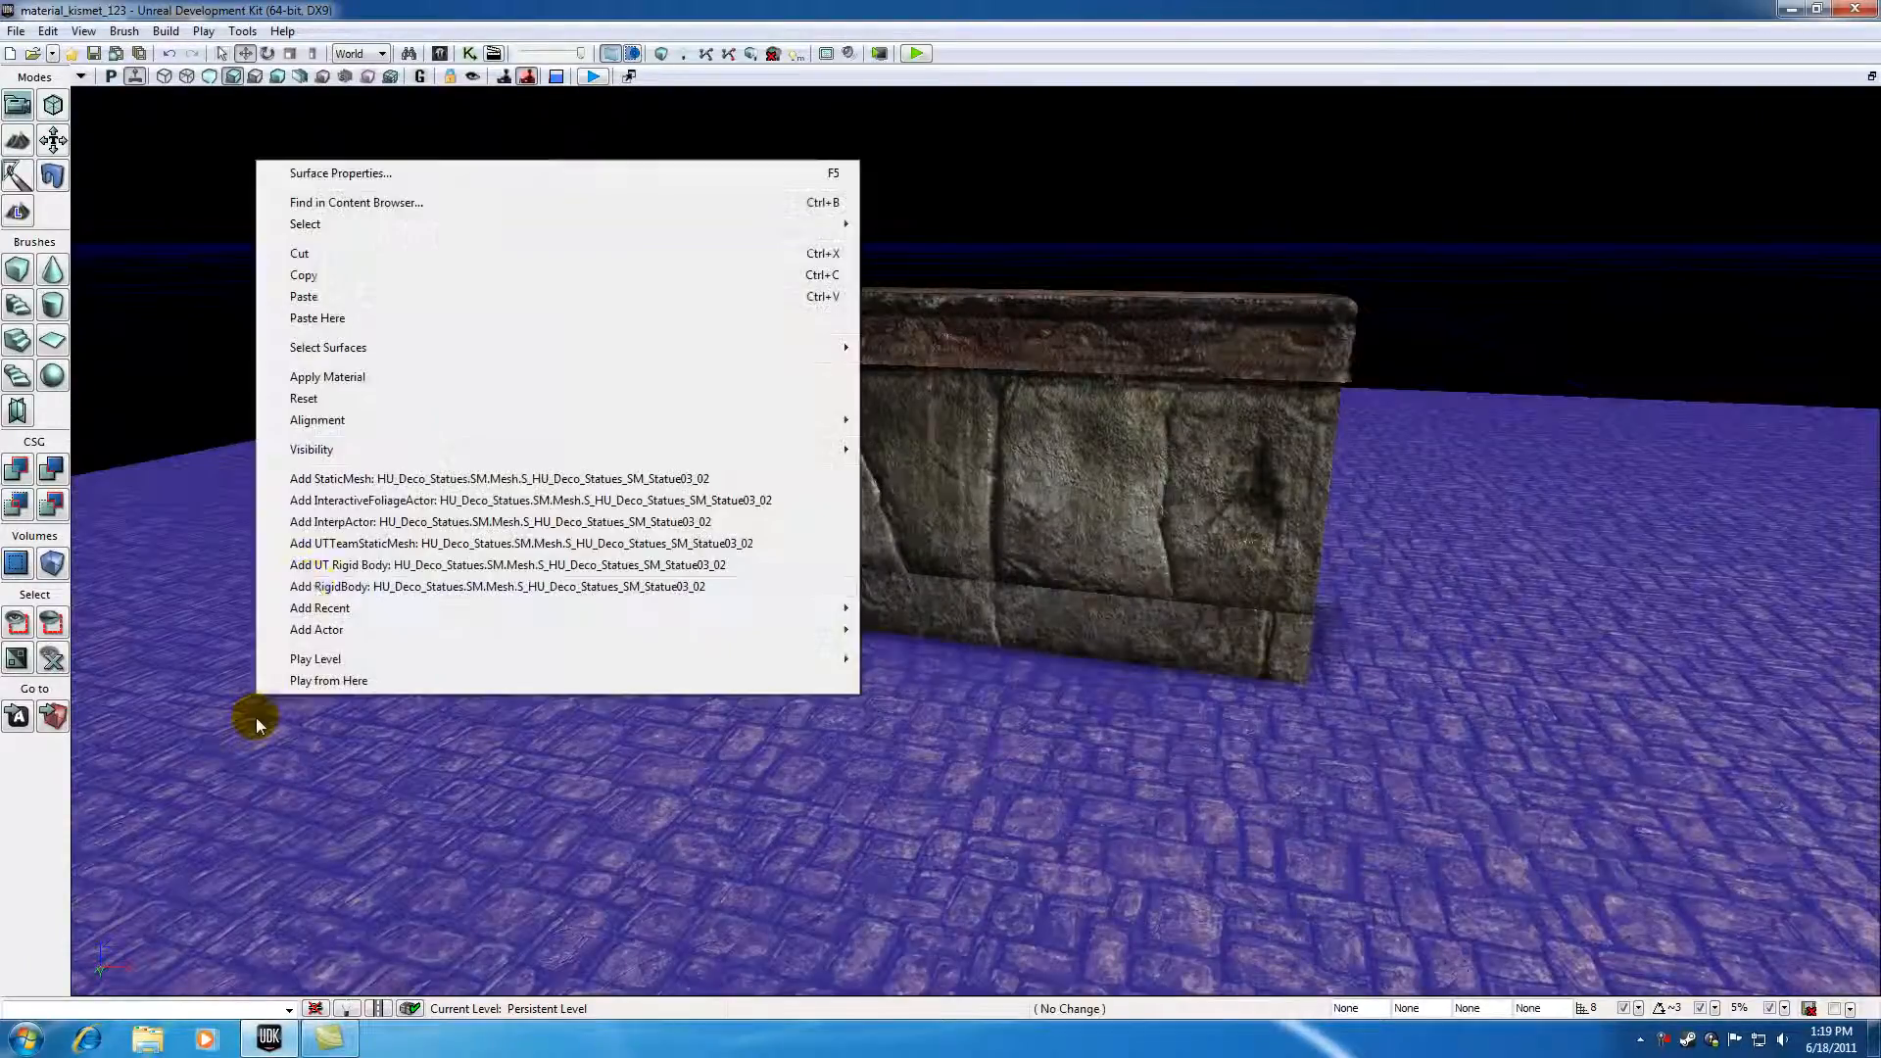
left_click(319, 522)
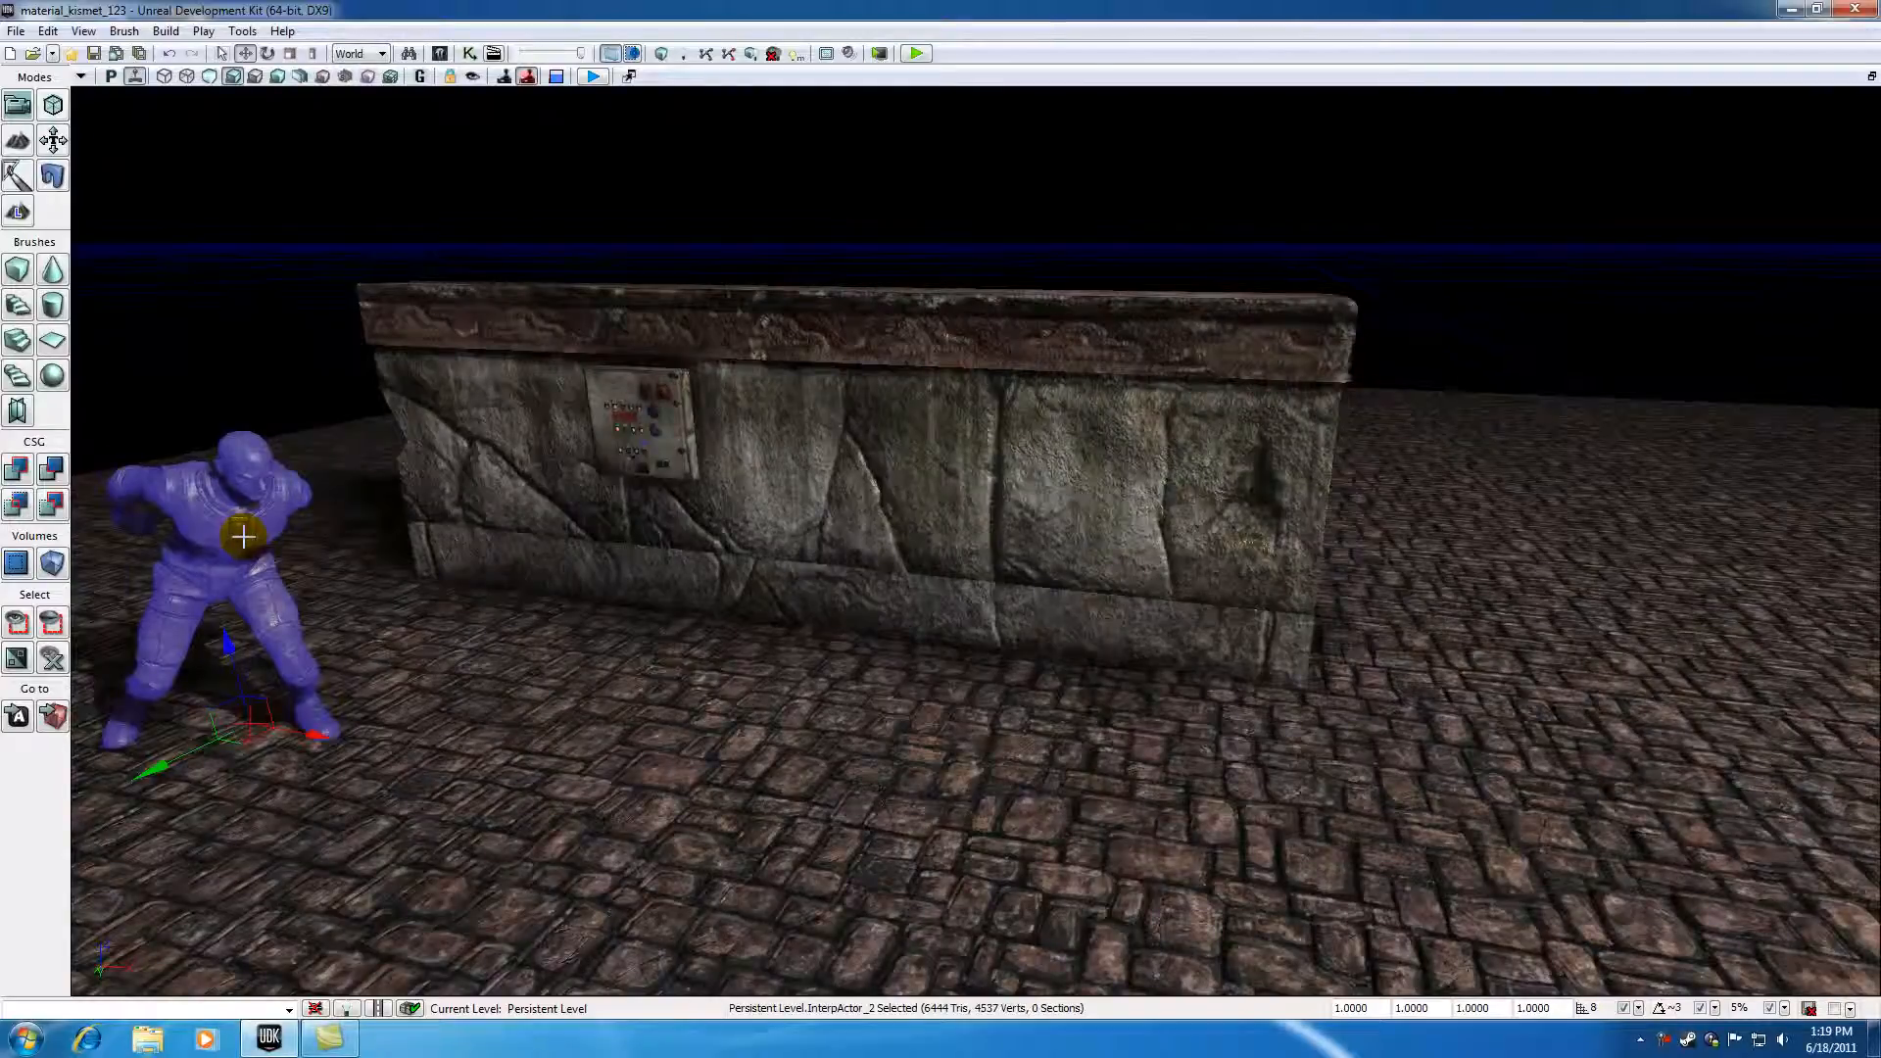
left_click(500, 471)
left_click(656, 438)
left_click(747, 697)
left_click(807, 478)
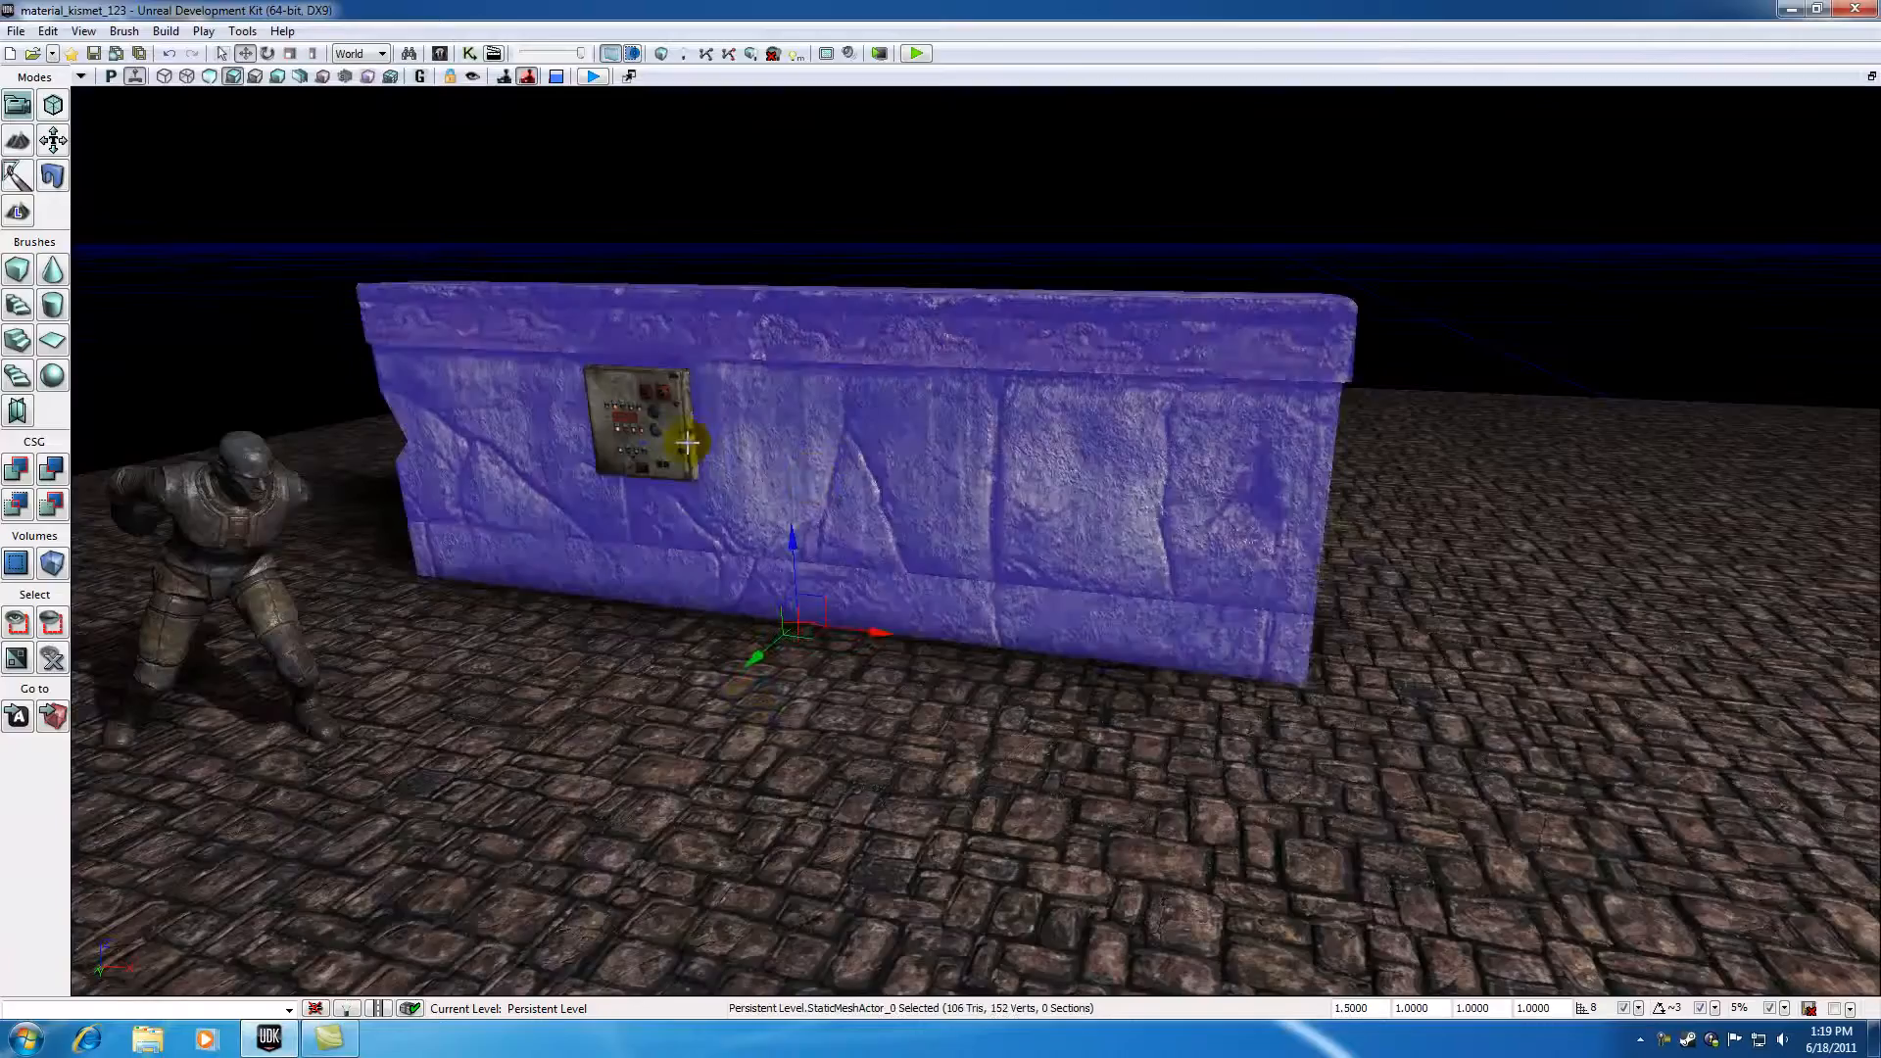
left_click(652, 423)
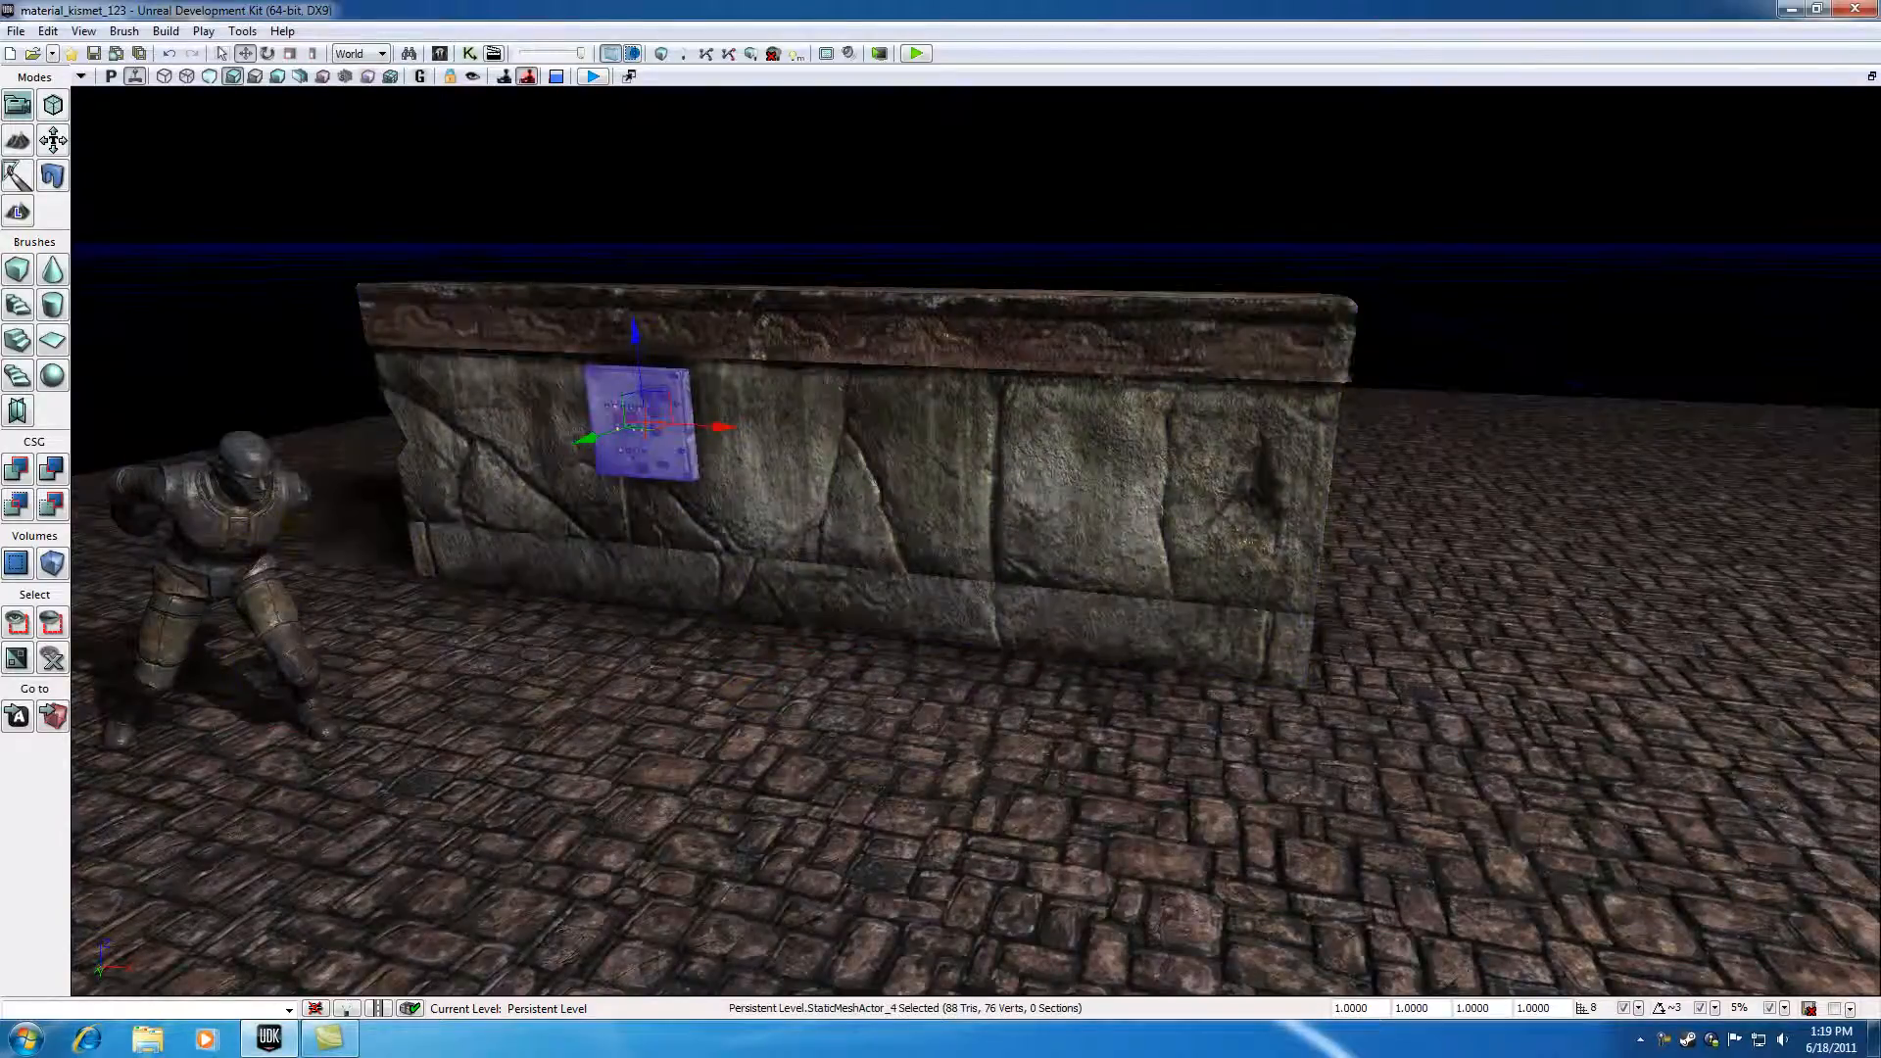
left_click(259, 511)
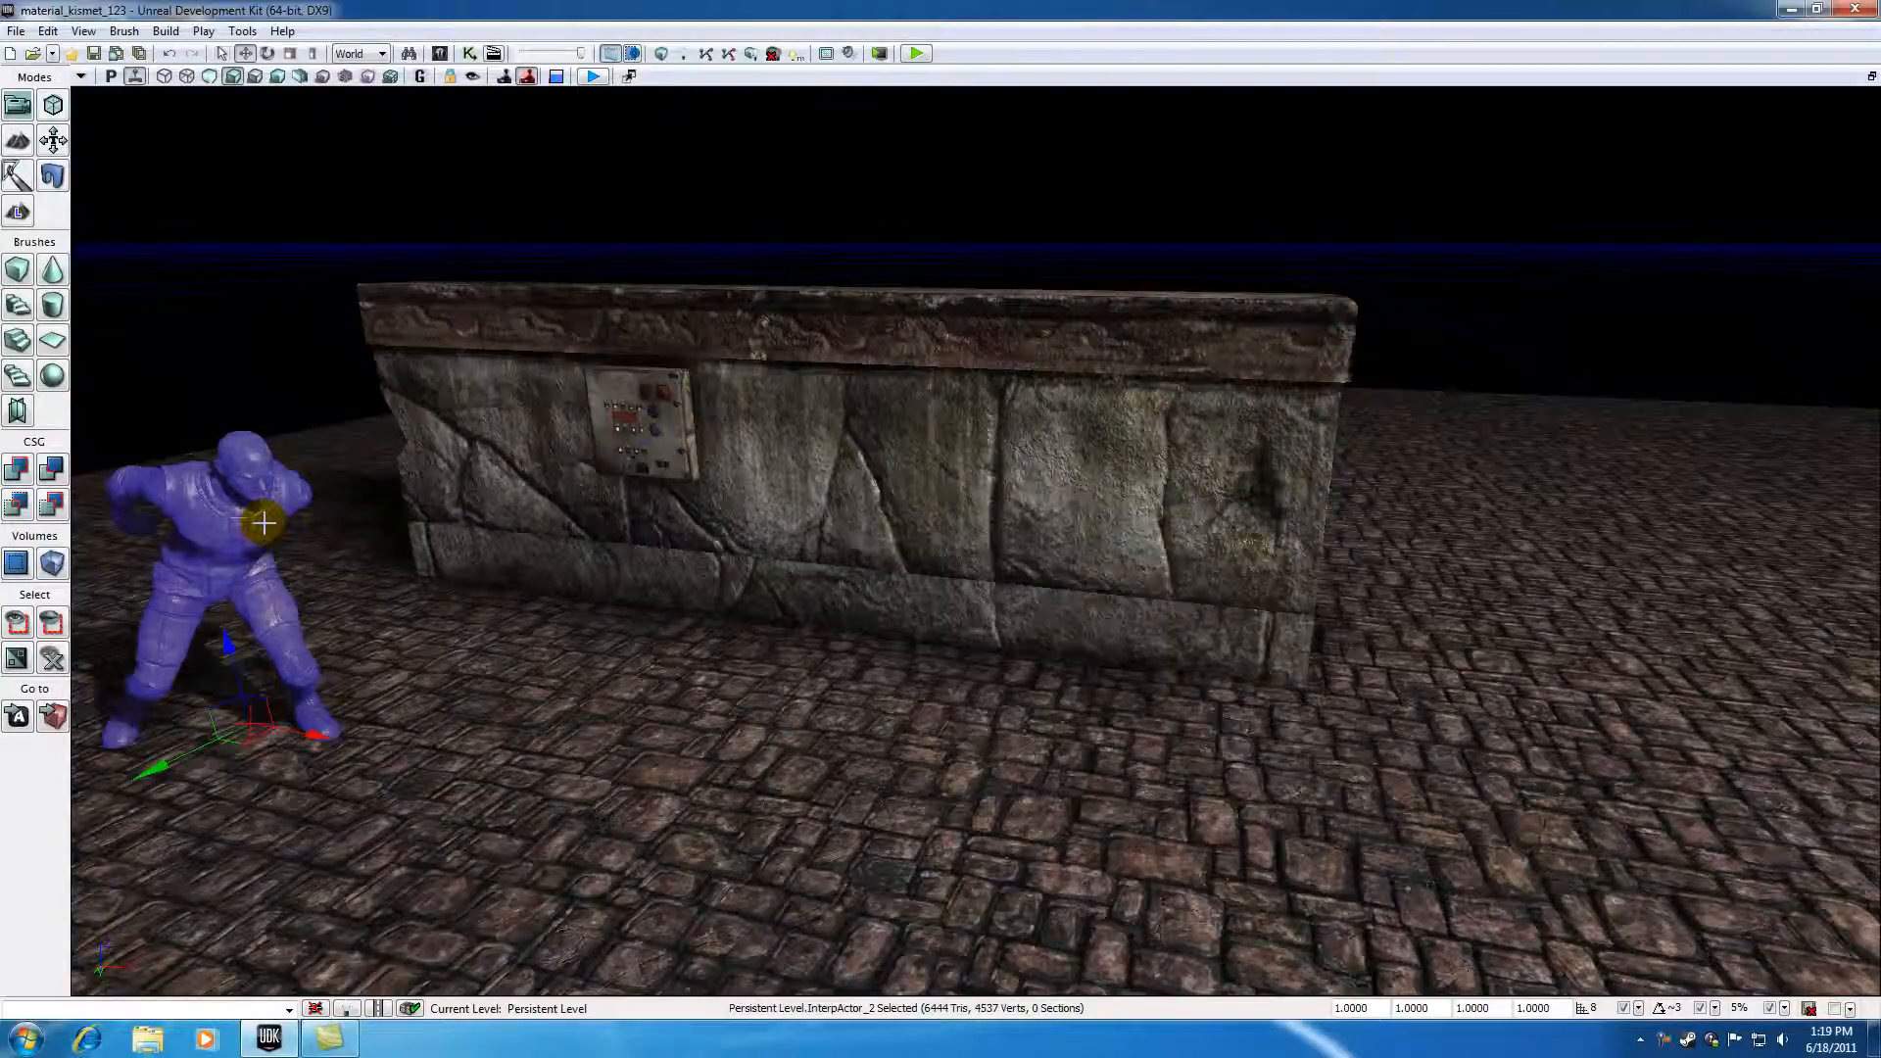
left_click(327, 159)
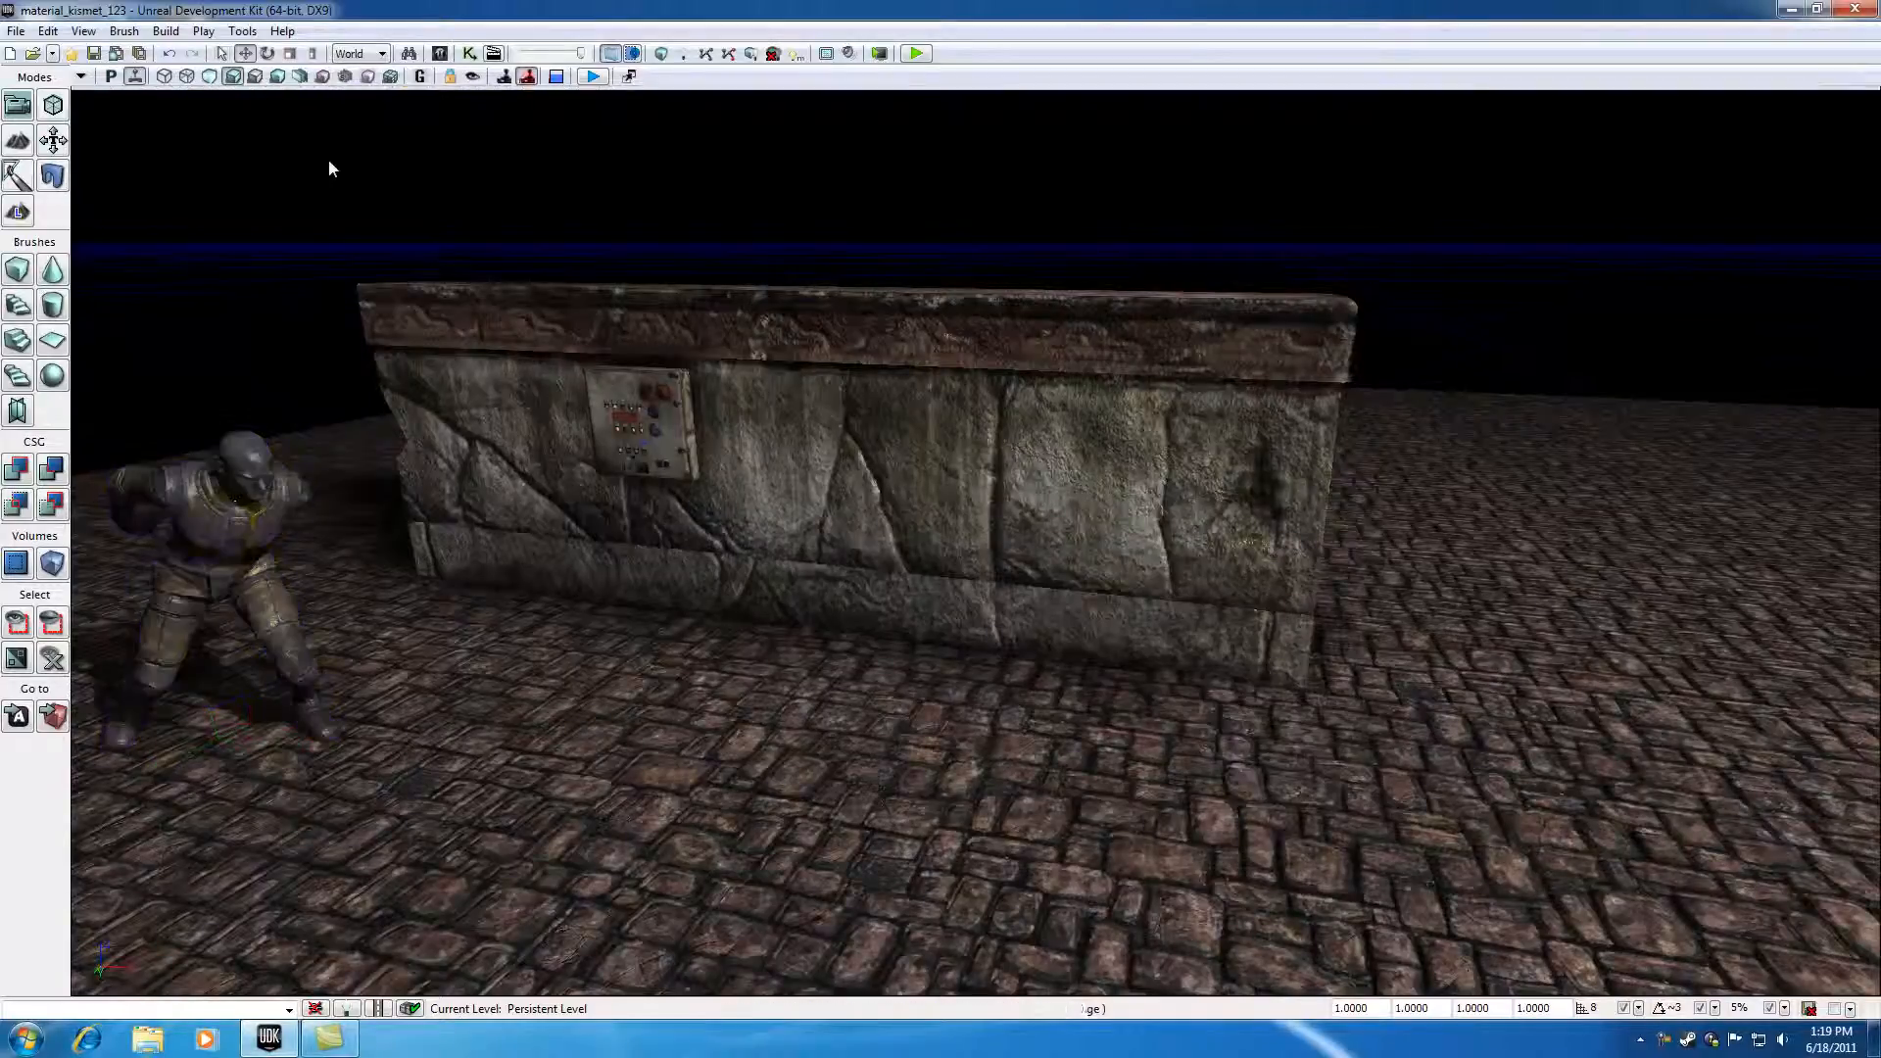
left_click(424, 486)
left_click(267, 496)
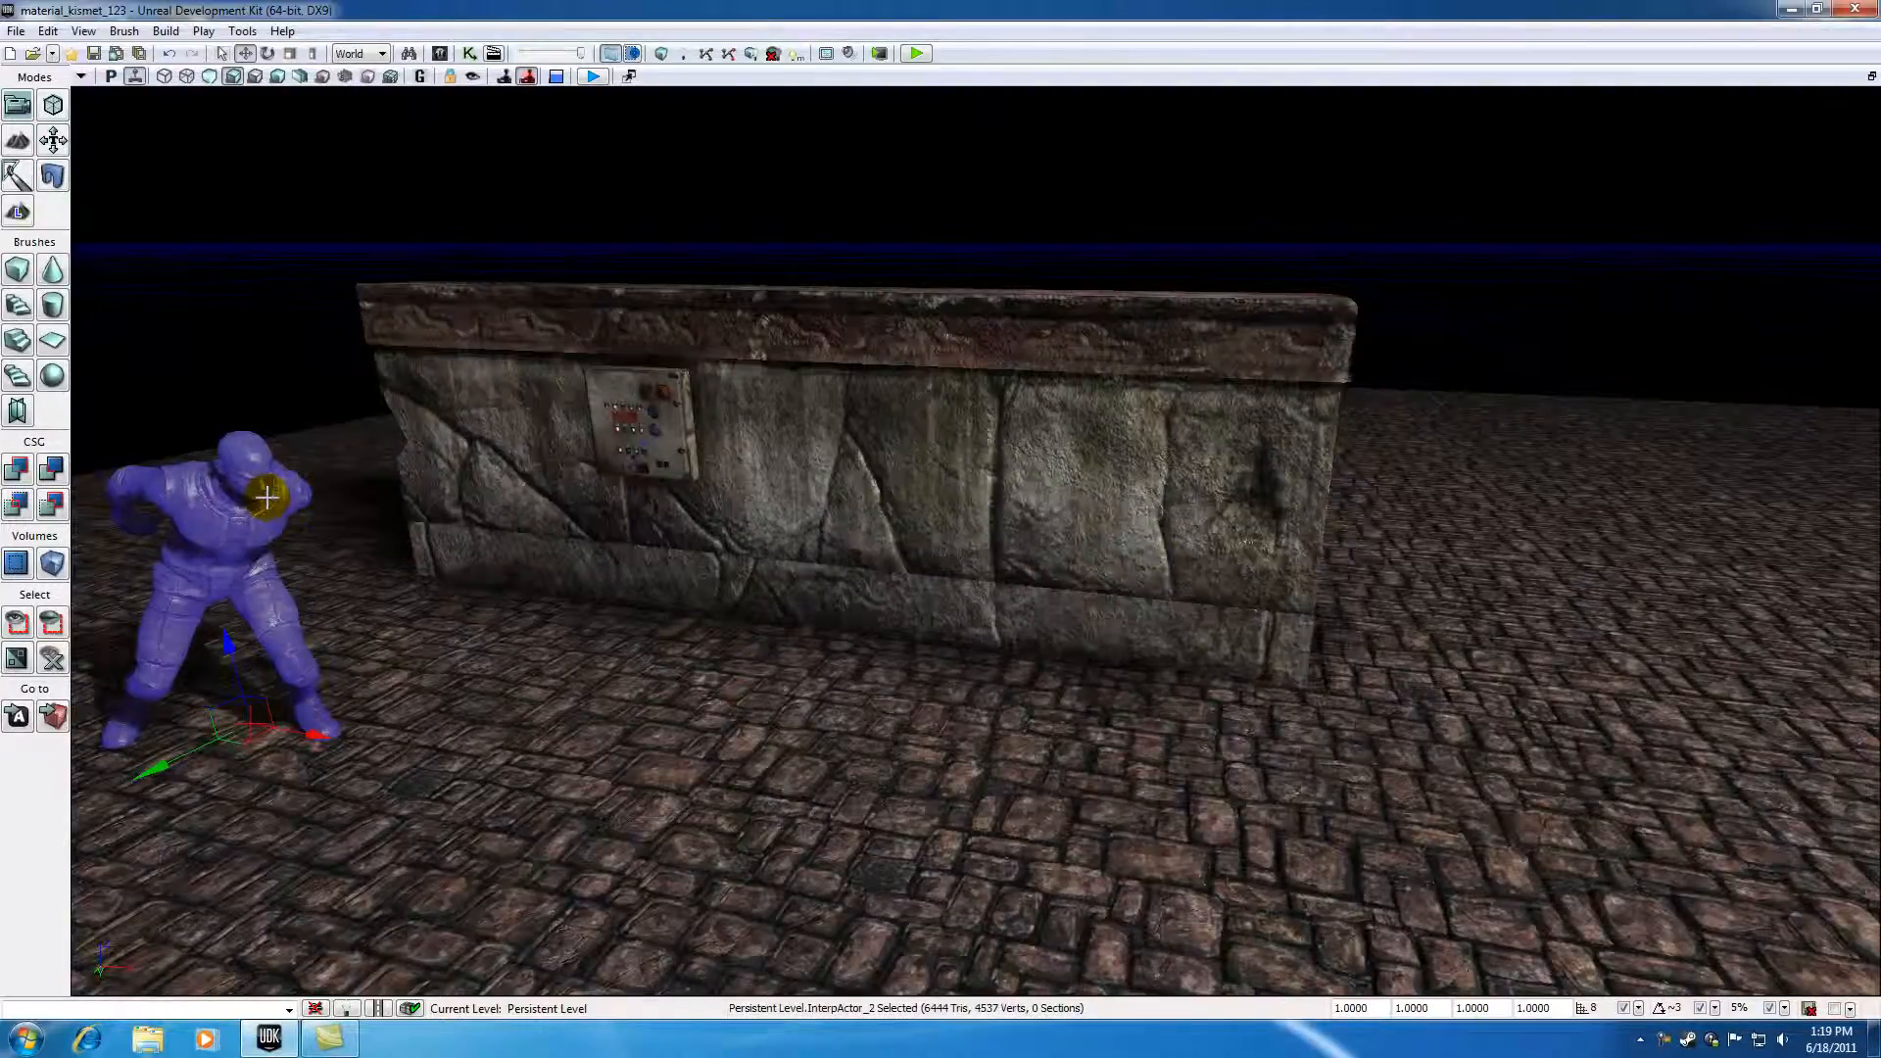
Step: Open Kismet and add a new object variable referencing the selected statue InterpActor
left_click(470, 53)
left_click(1163, 353)
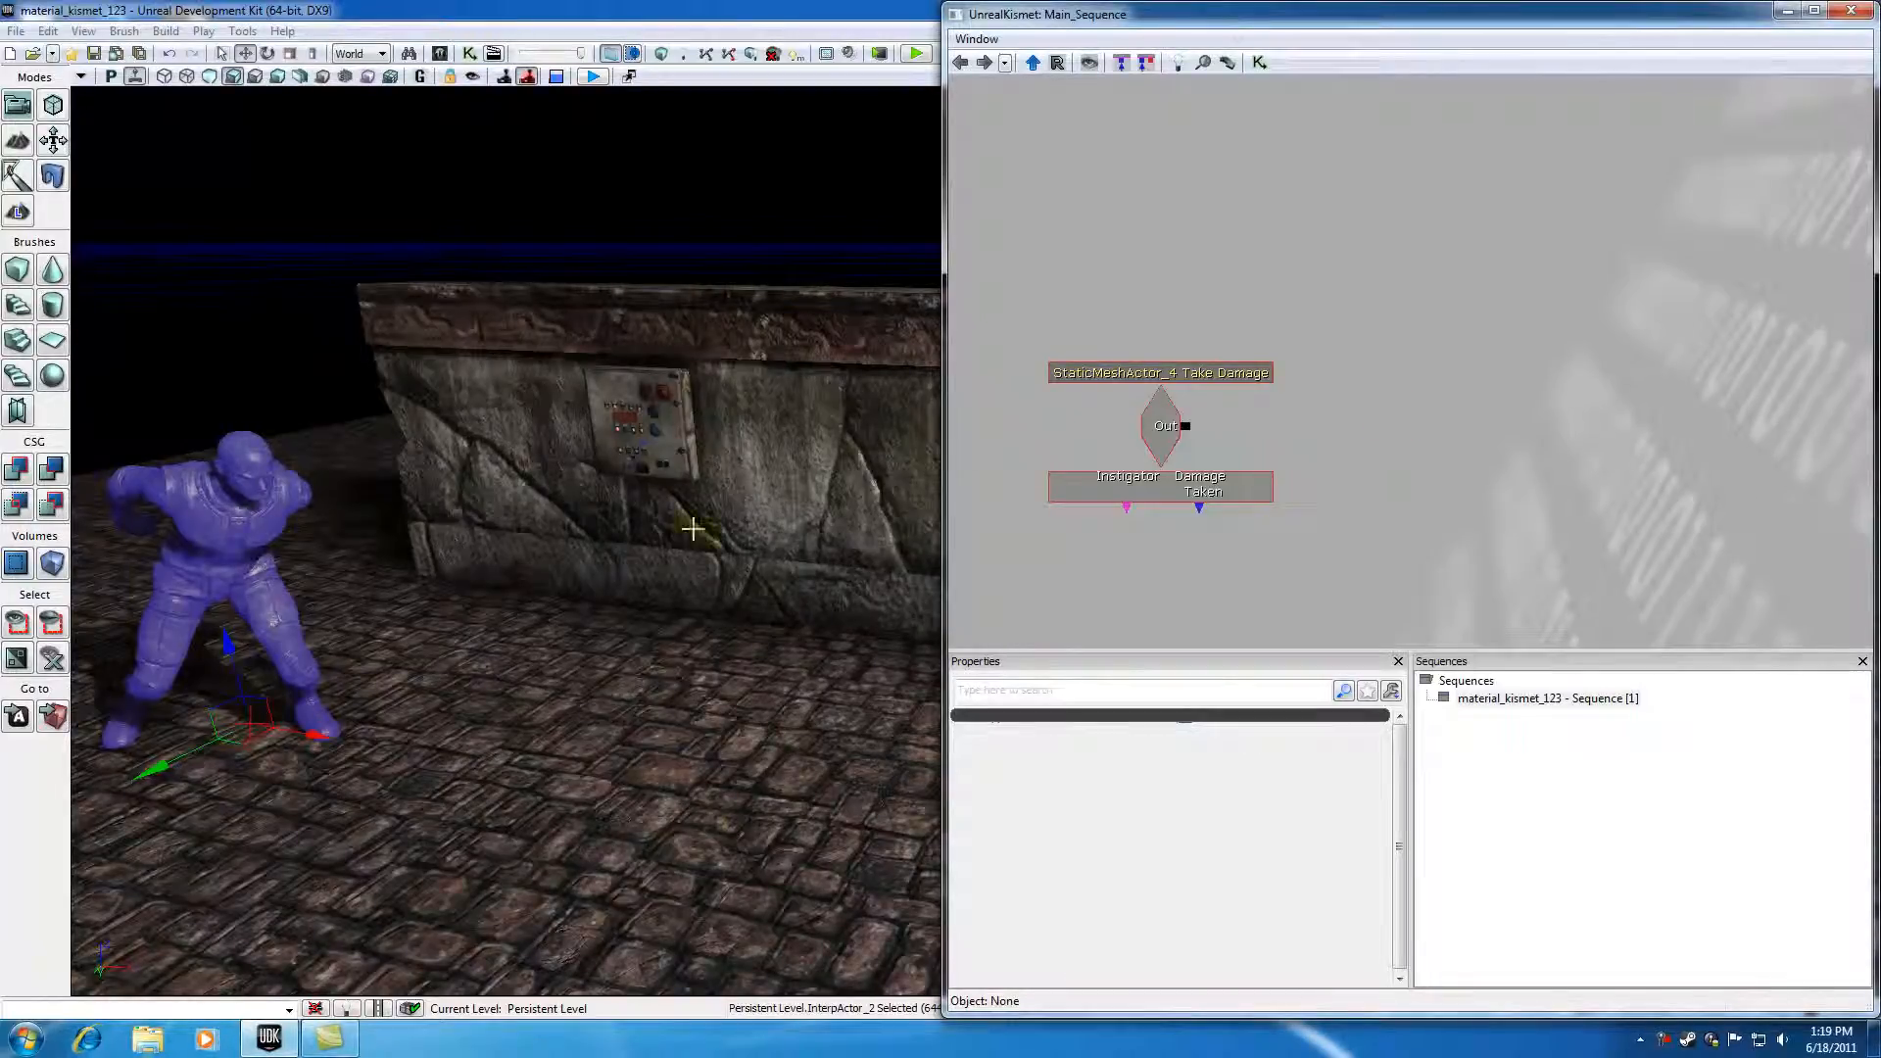
left_click(665, 428)
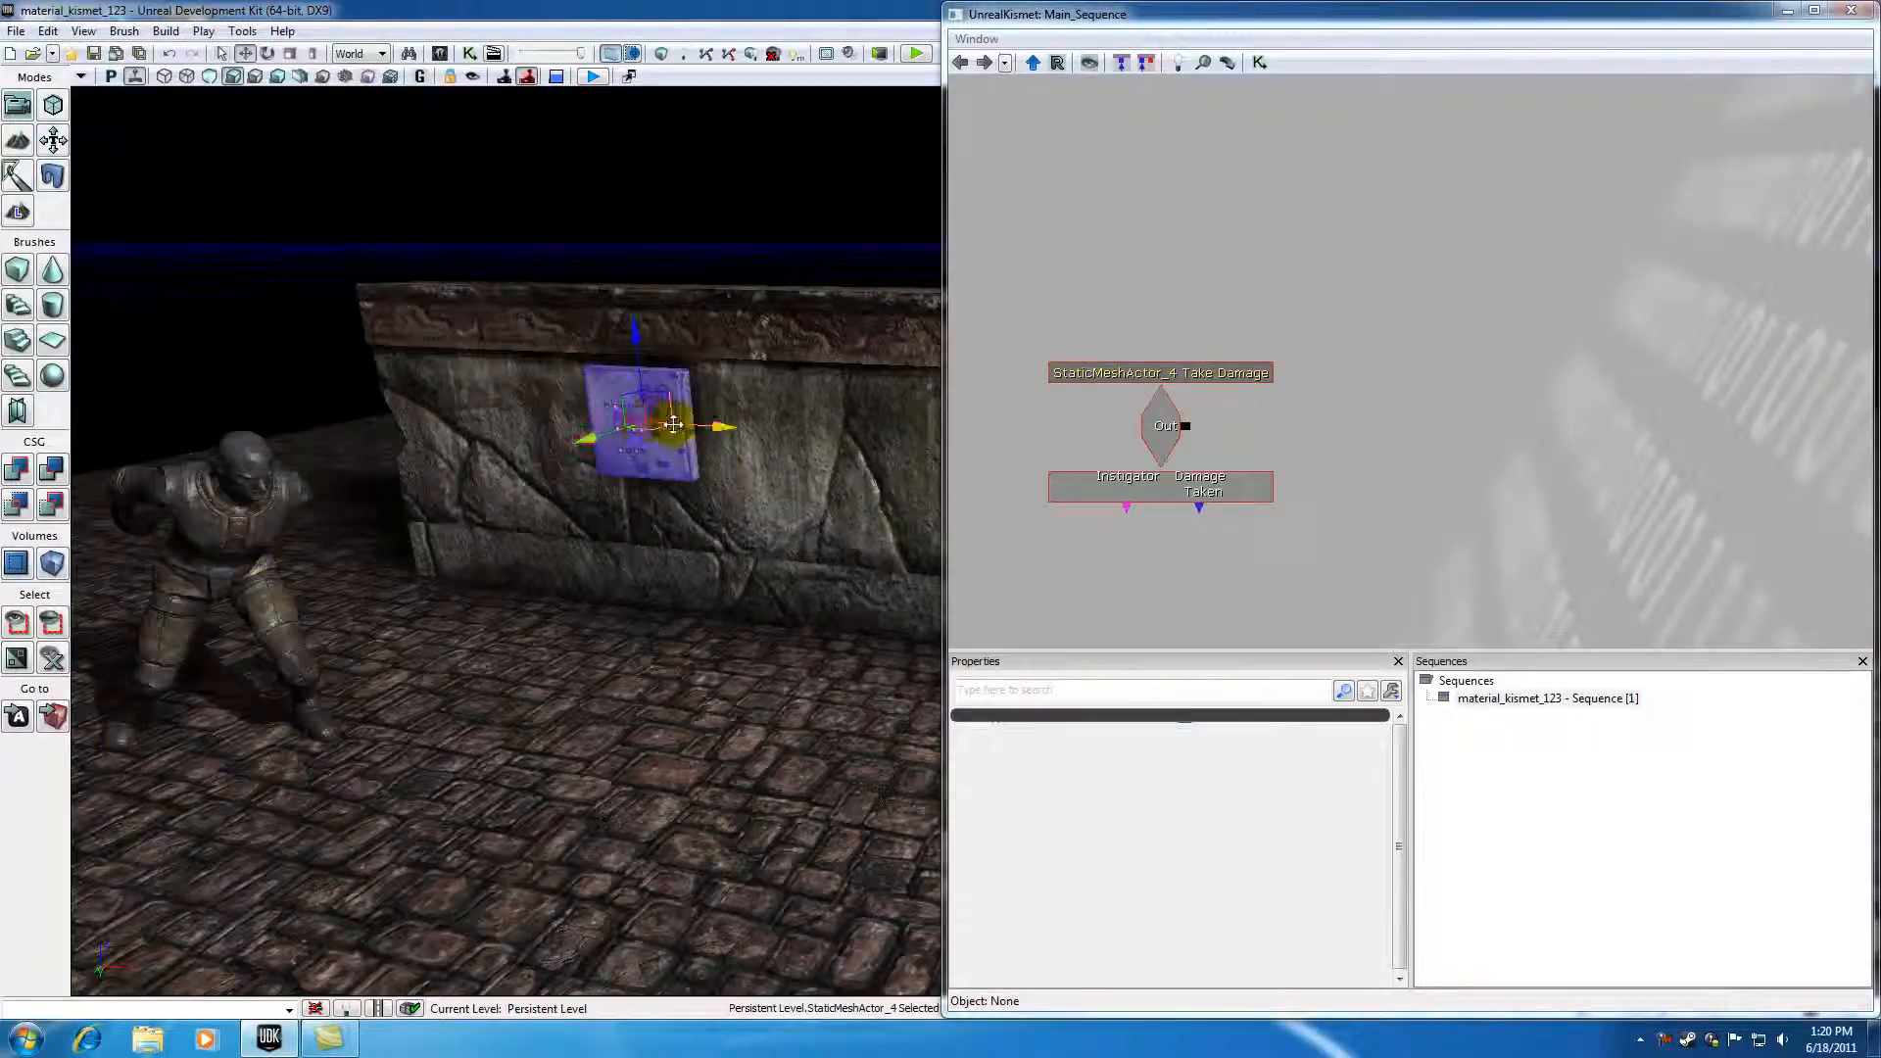
left_click(248, 505)
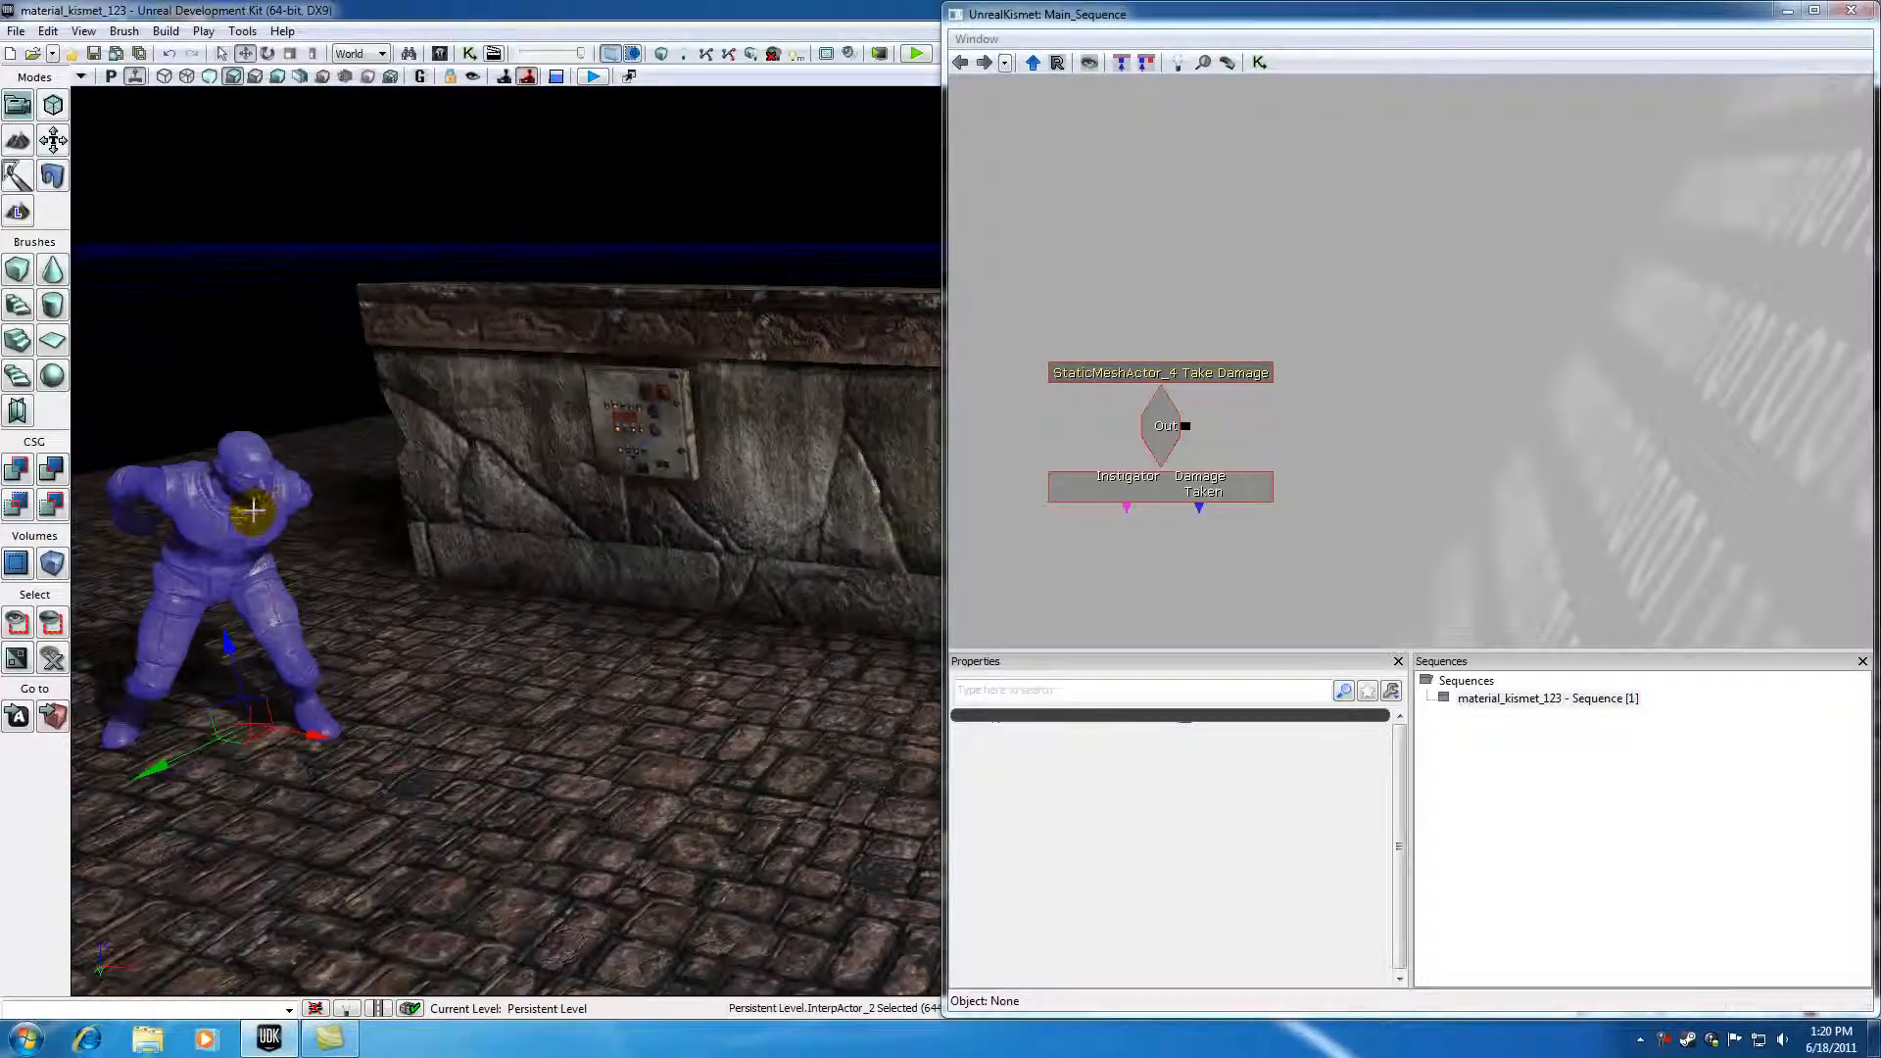
mouse_move(314, 463)
left_mouse_down()
mouse_move(290, 524)
mouse_move(319, 495)
mouse_move(315, 441)
left_mouse_up()
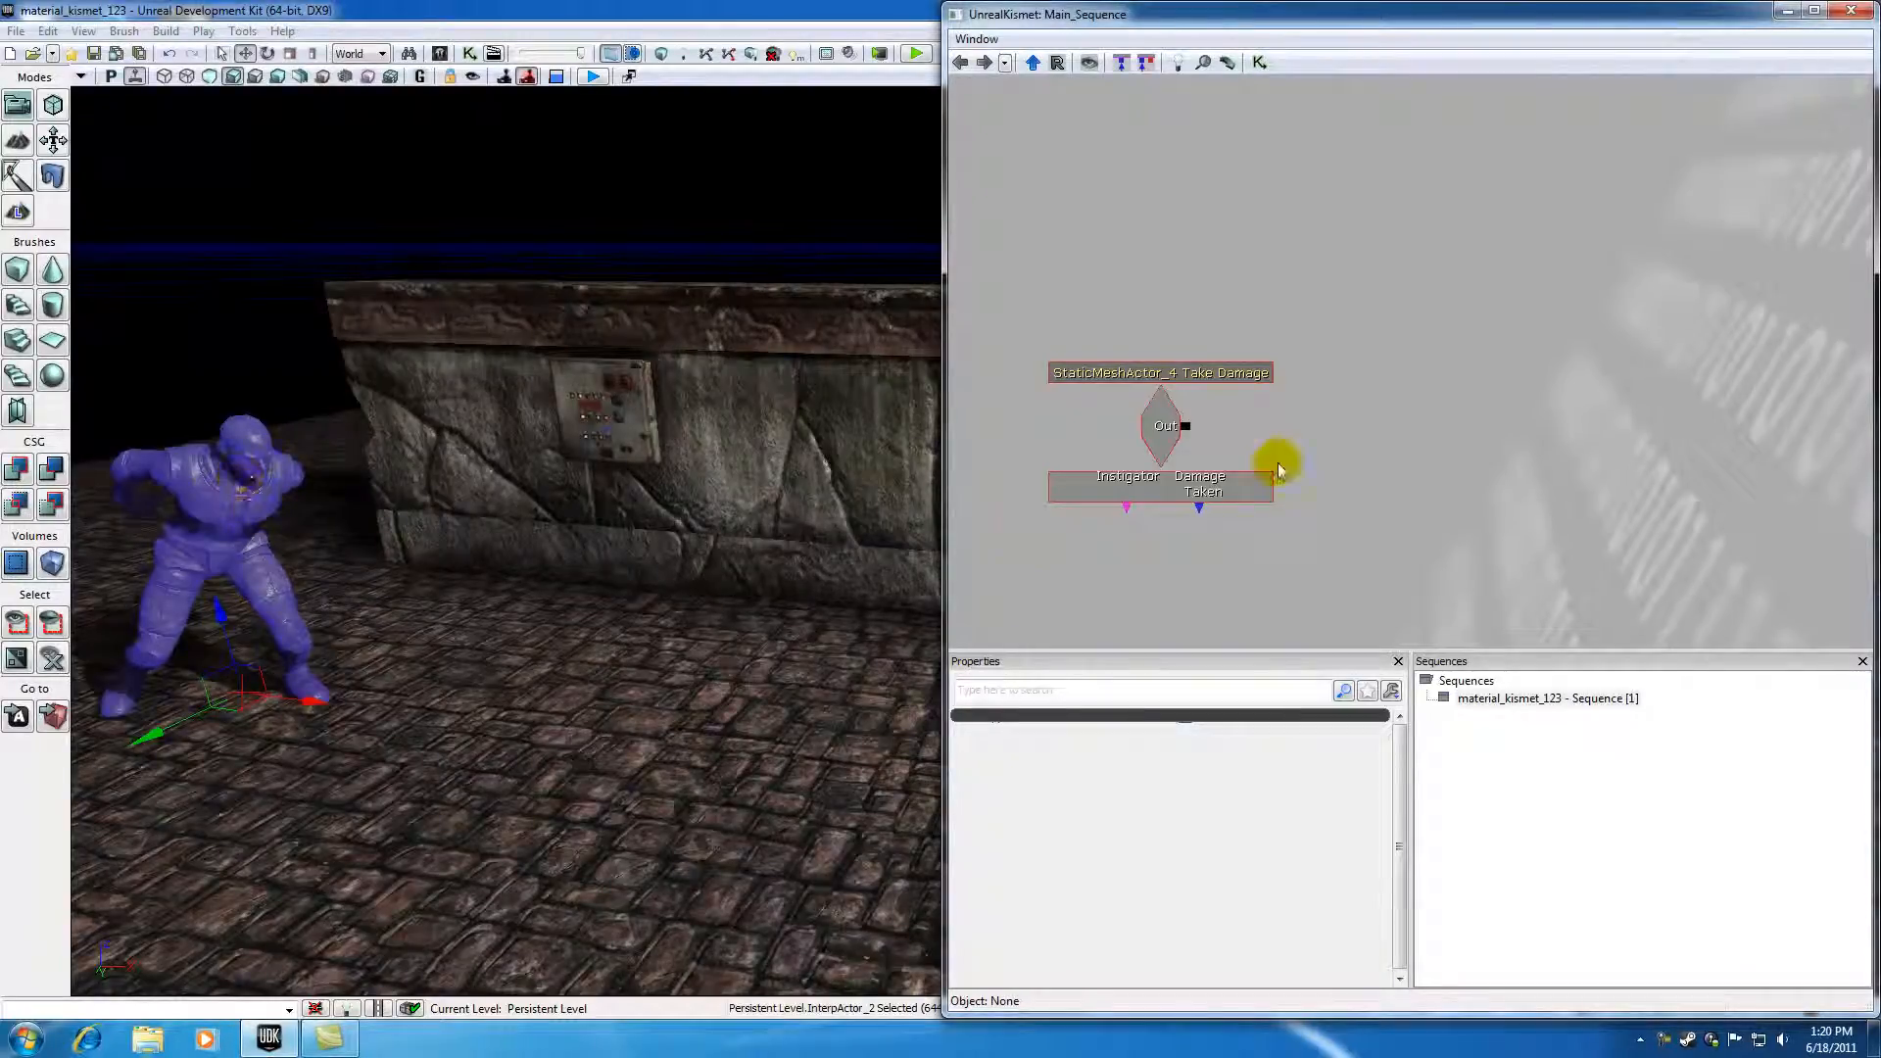
right_click(1395, 573)
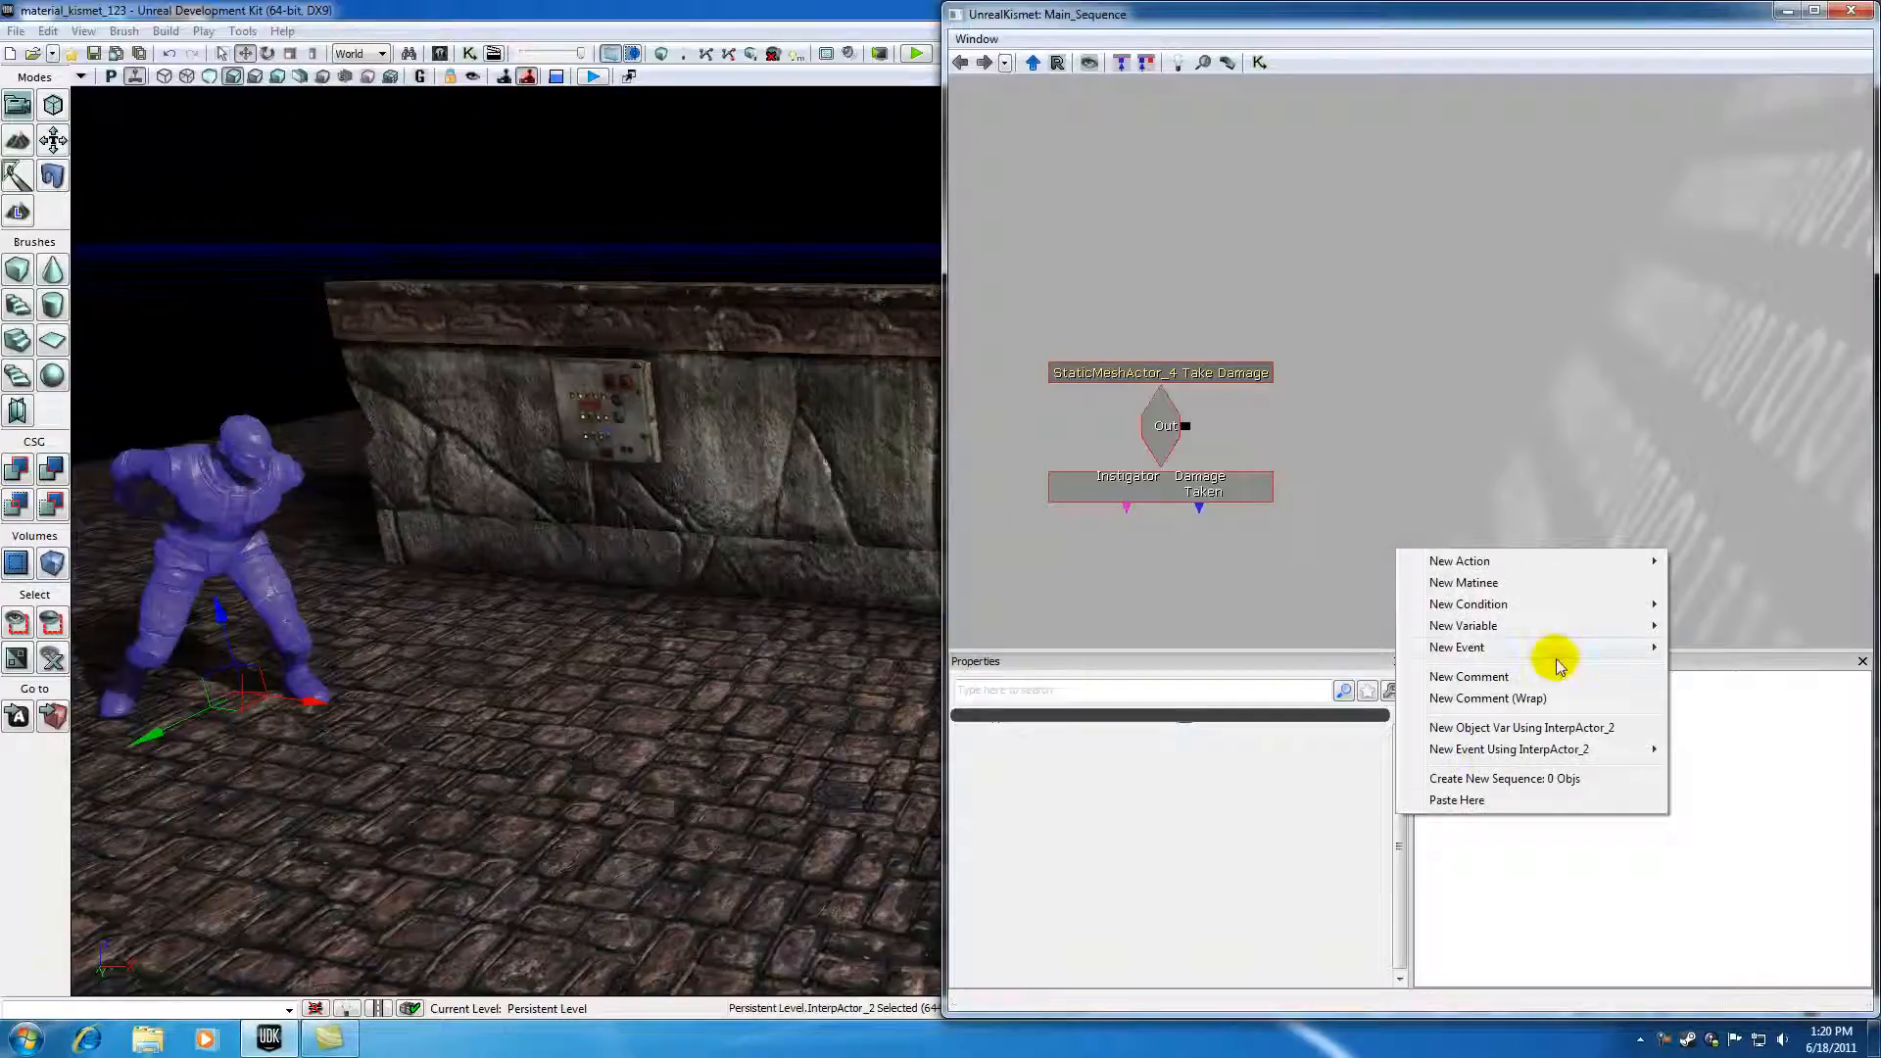
left_click(1485, 730)
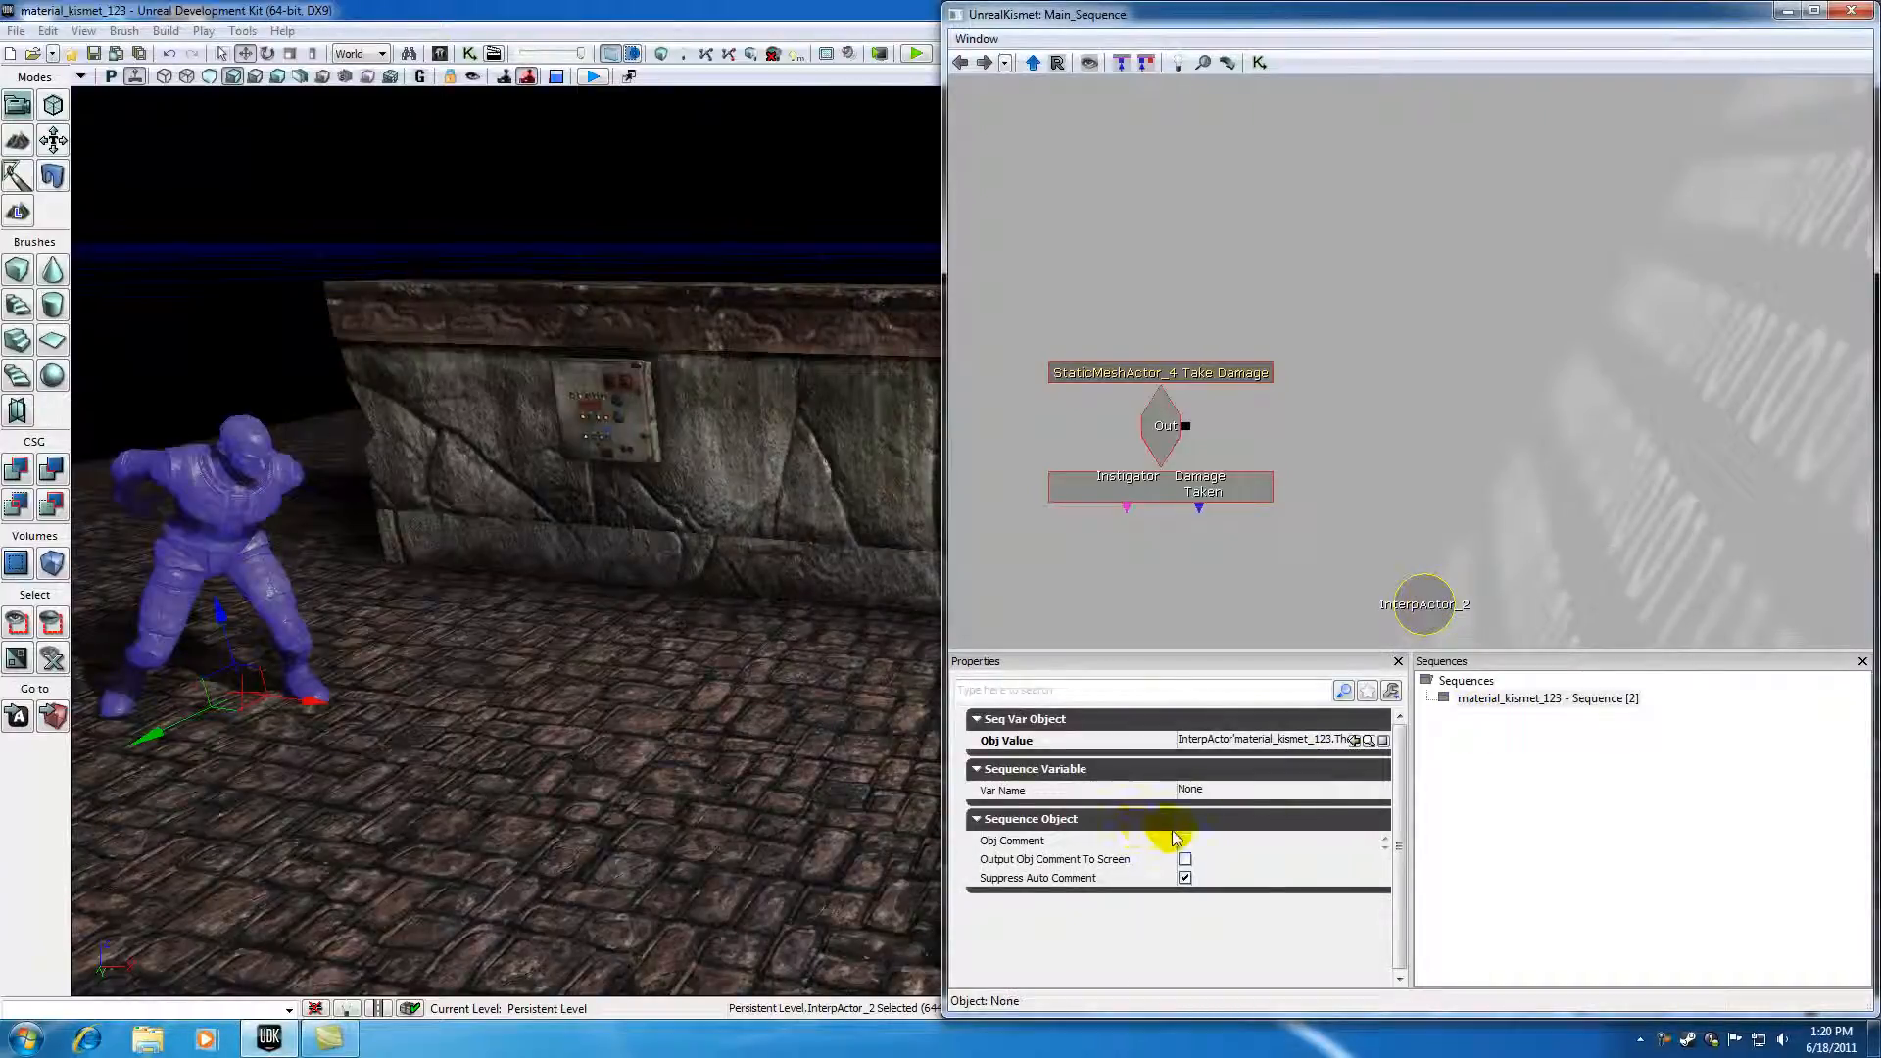
Step: Set the object variable's comment to statue and move the variable node slightly up
type("statue")
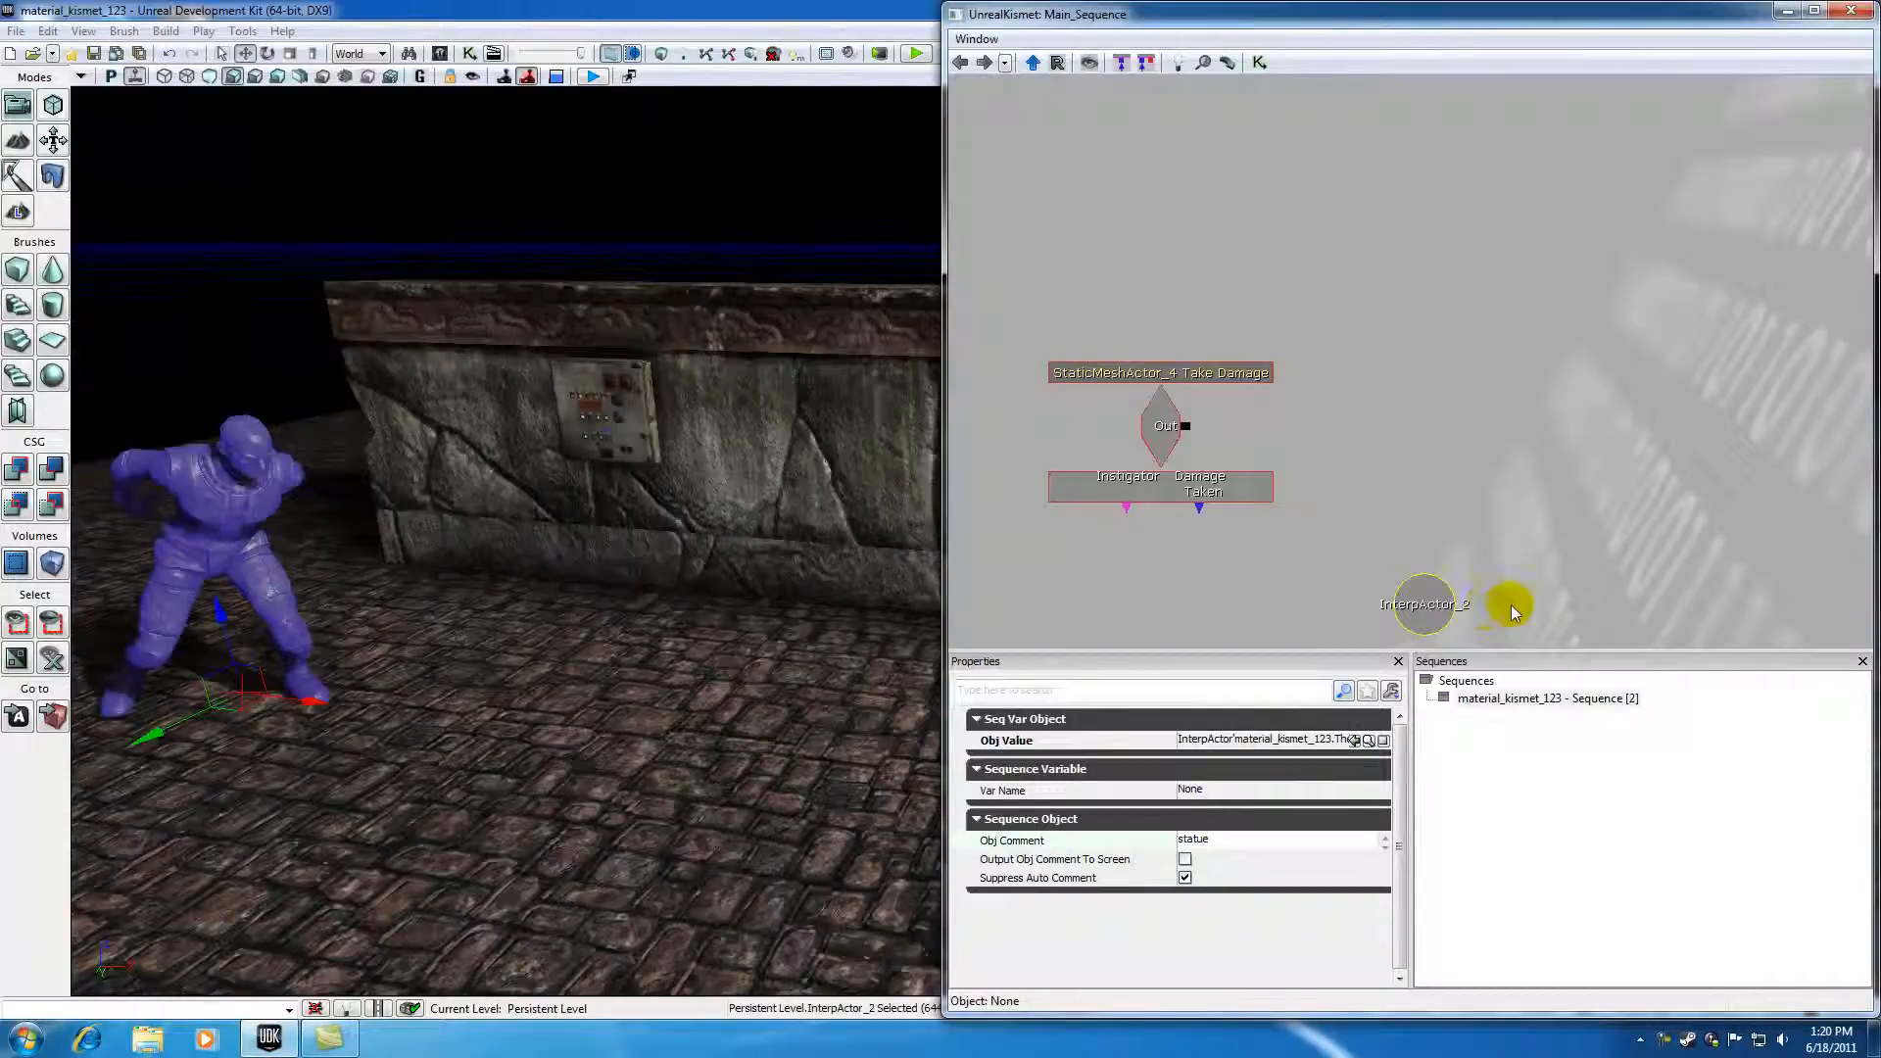
left_click(1595, 584)
left_click_drag(1436, 610, 1459, 579, "ctrl")
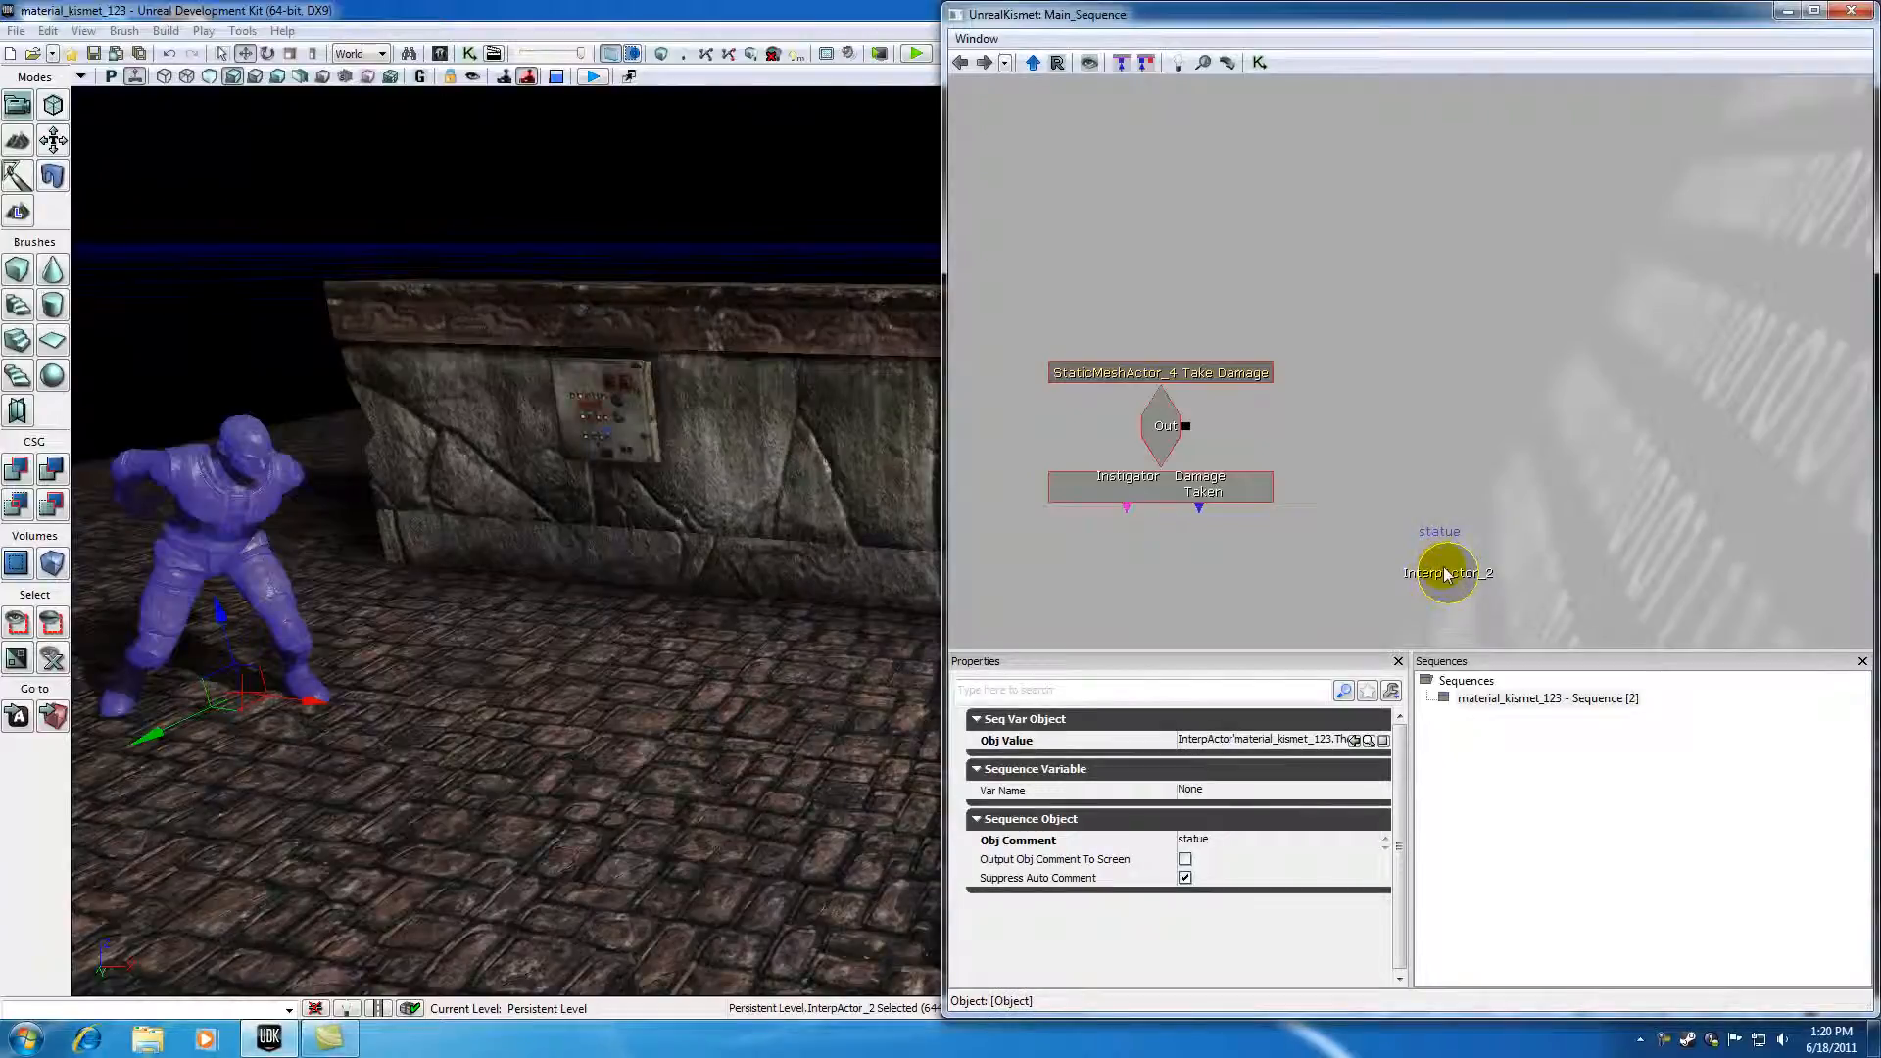
Step: Add a Toggle Hidden action to the sequence beside the Take Damage event
left_click(1409, 427)
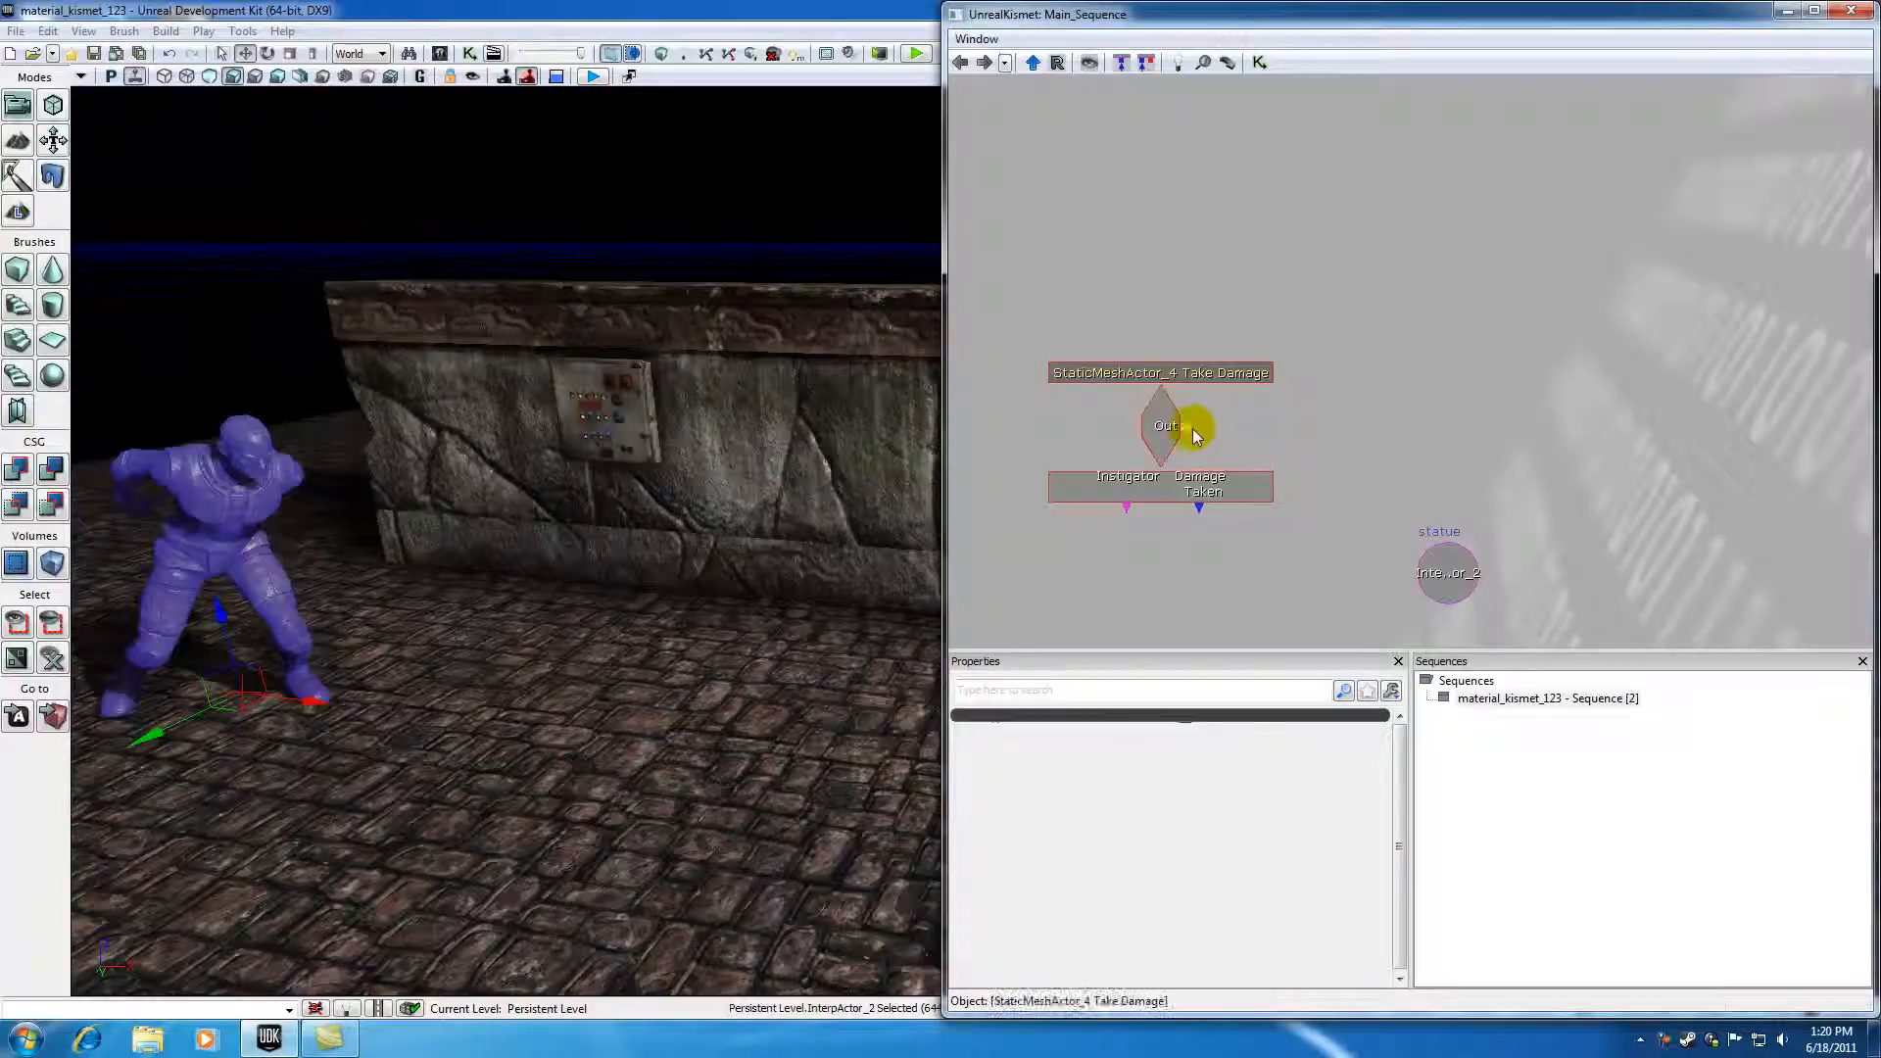
left_click(1450, 585)
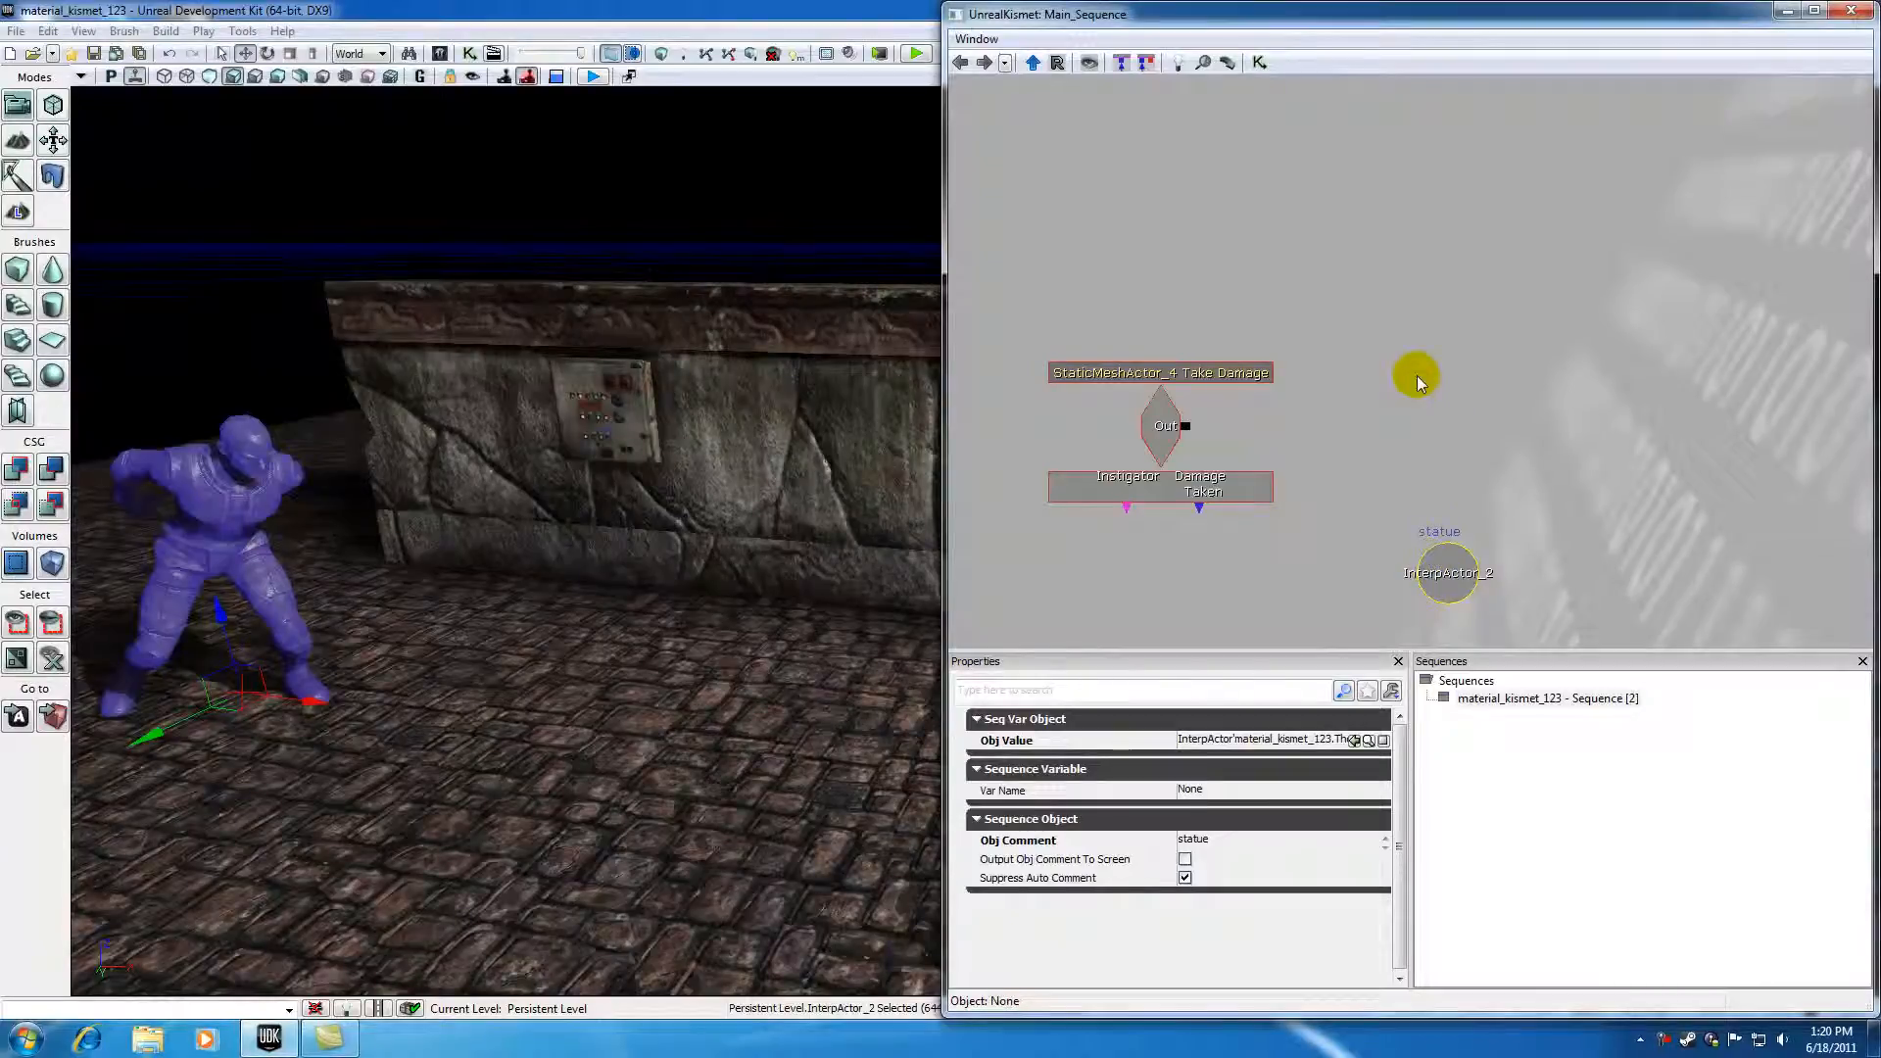
left_click(1417, 382)
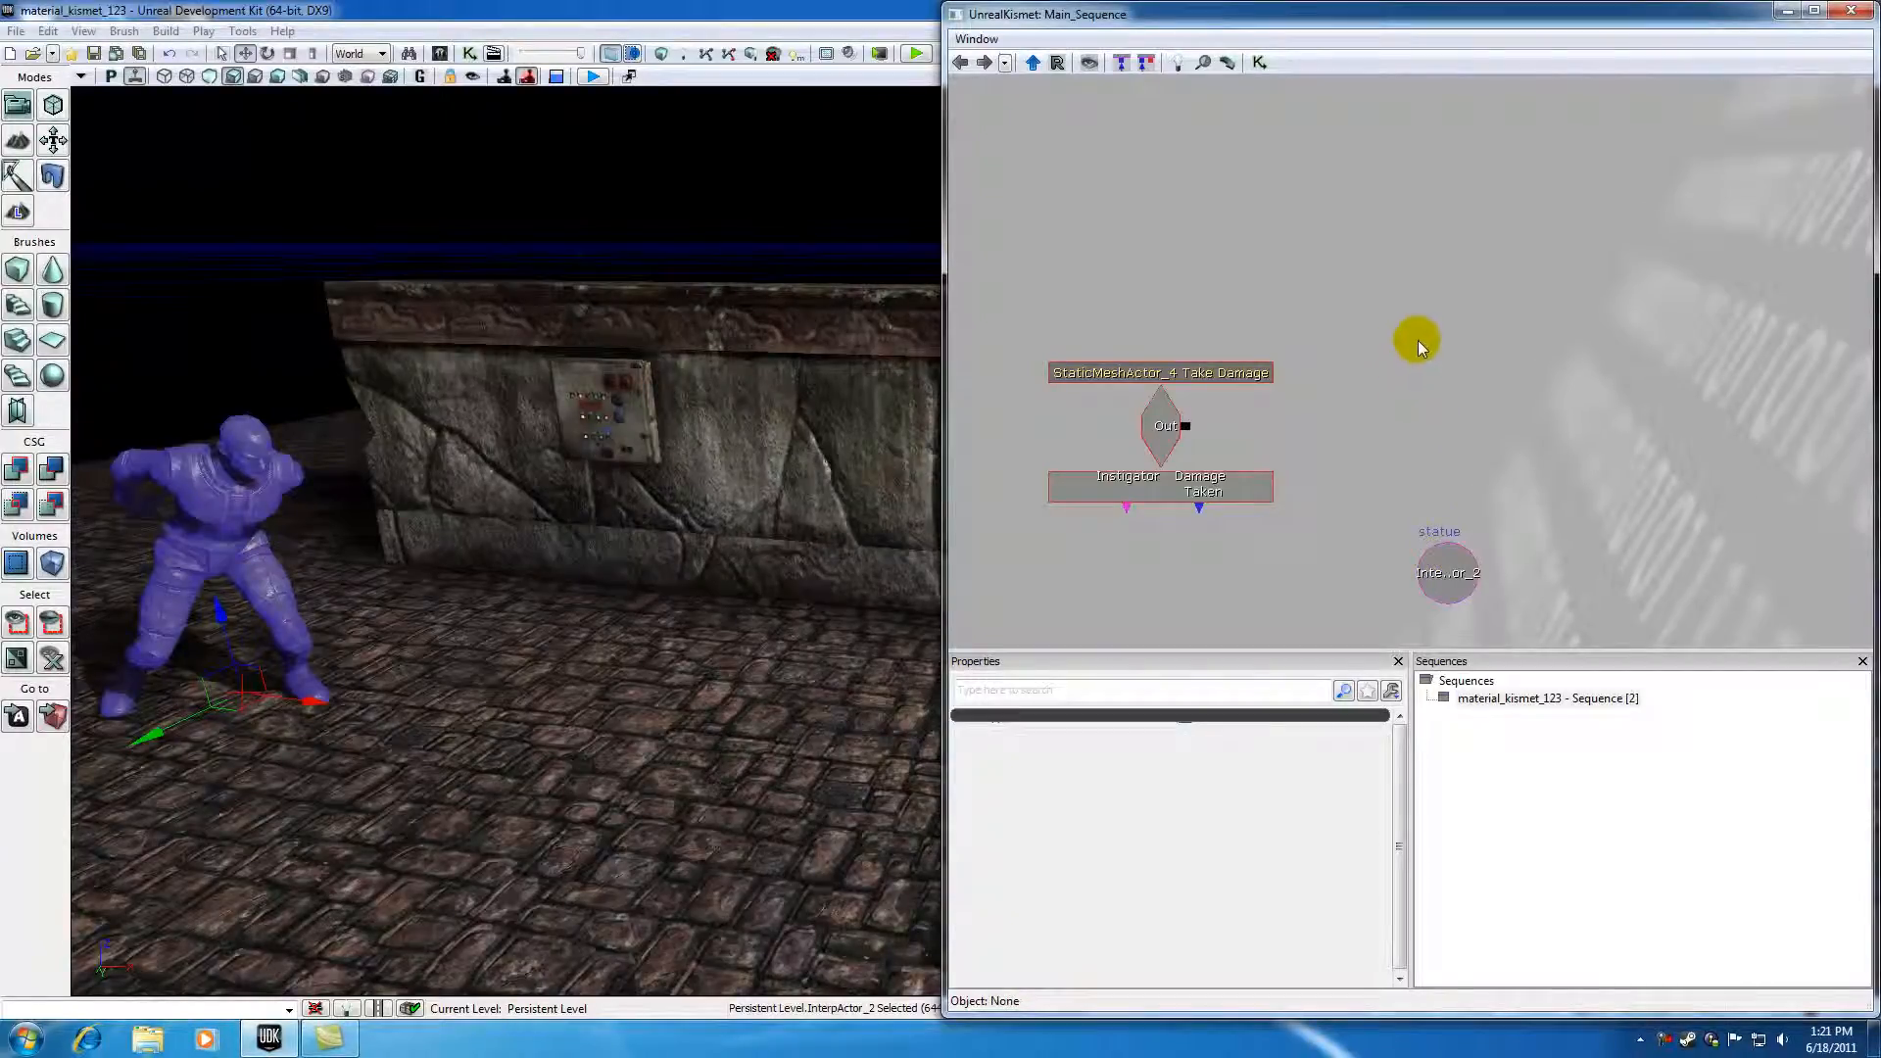
right_click(1418, 338)
mouse_move(1480, 329)
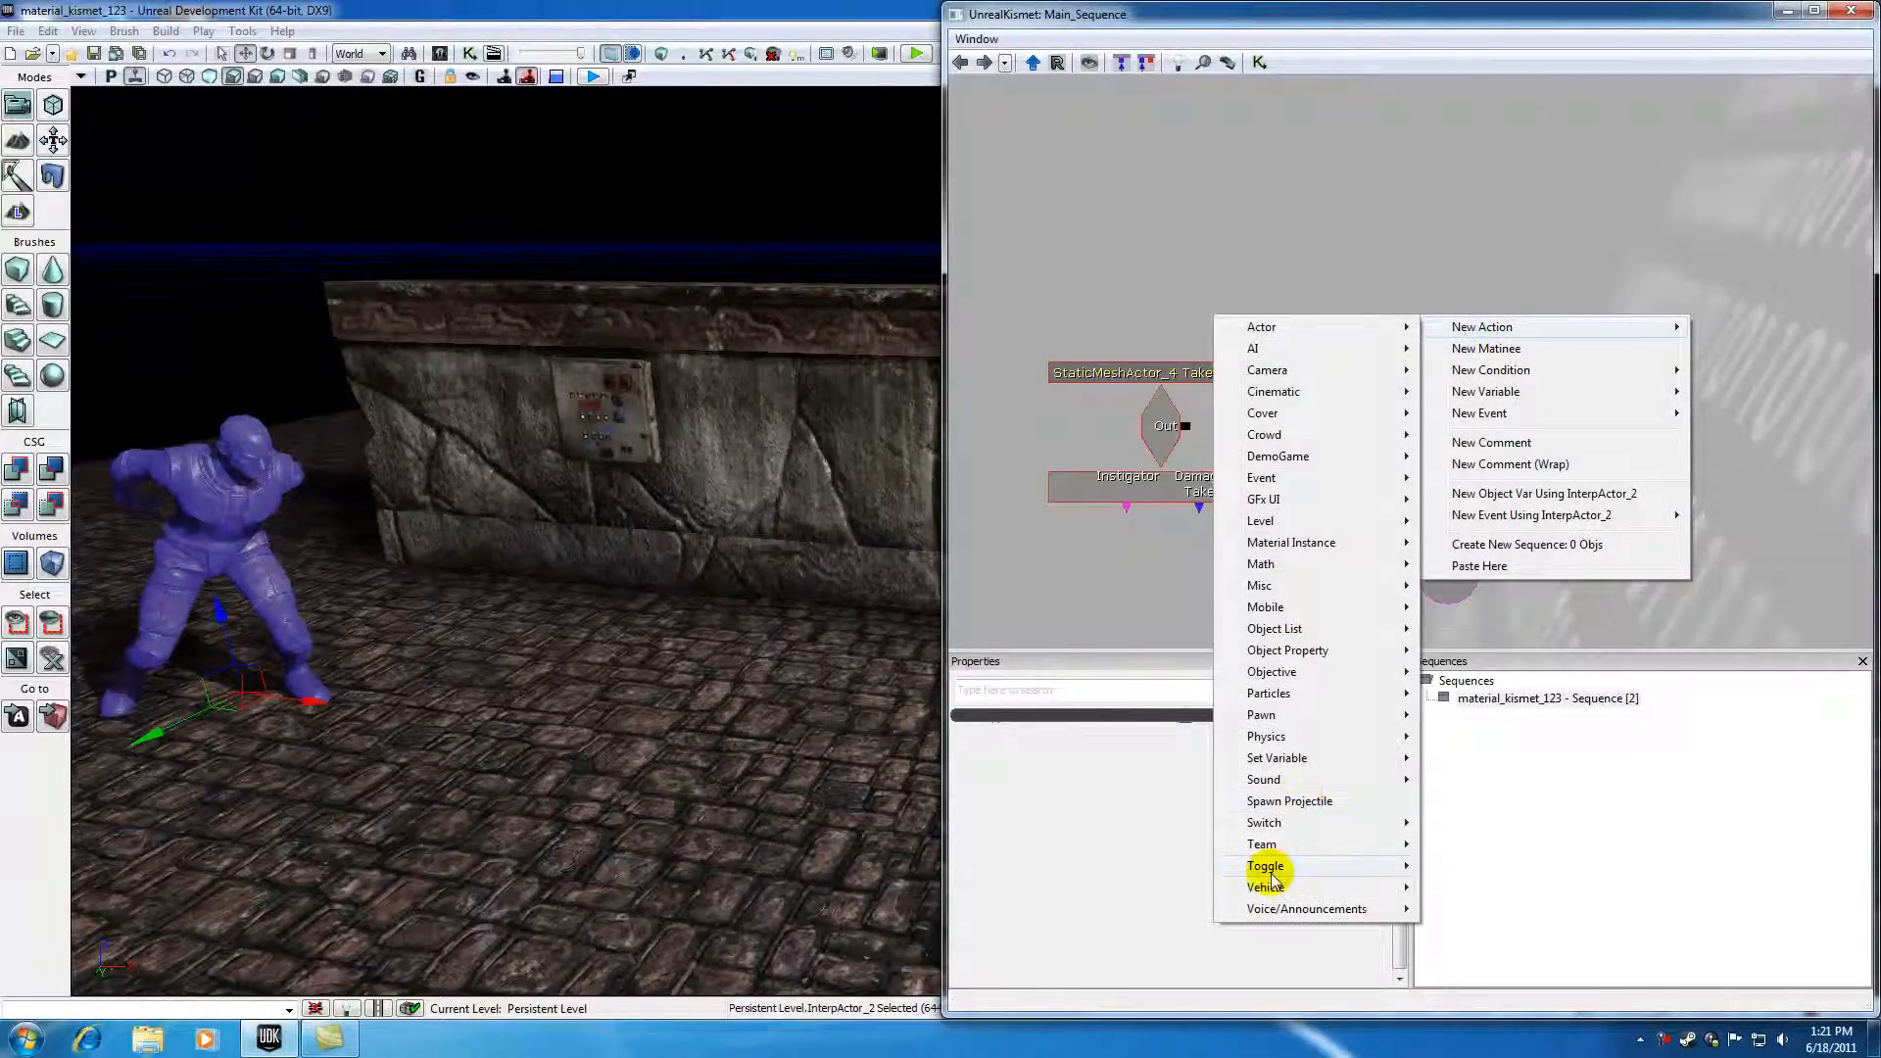
mouse_move(1273, 875)
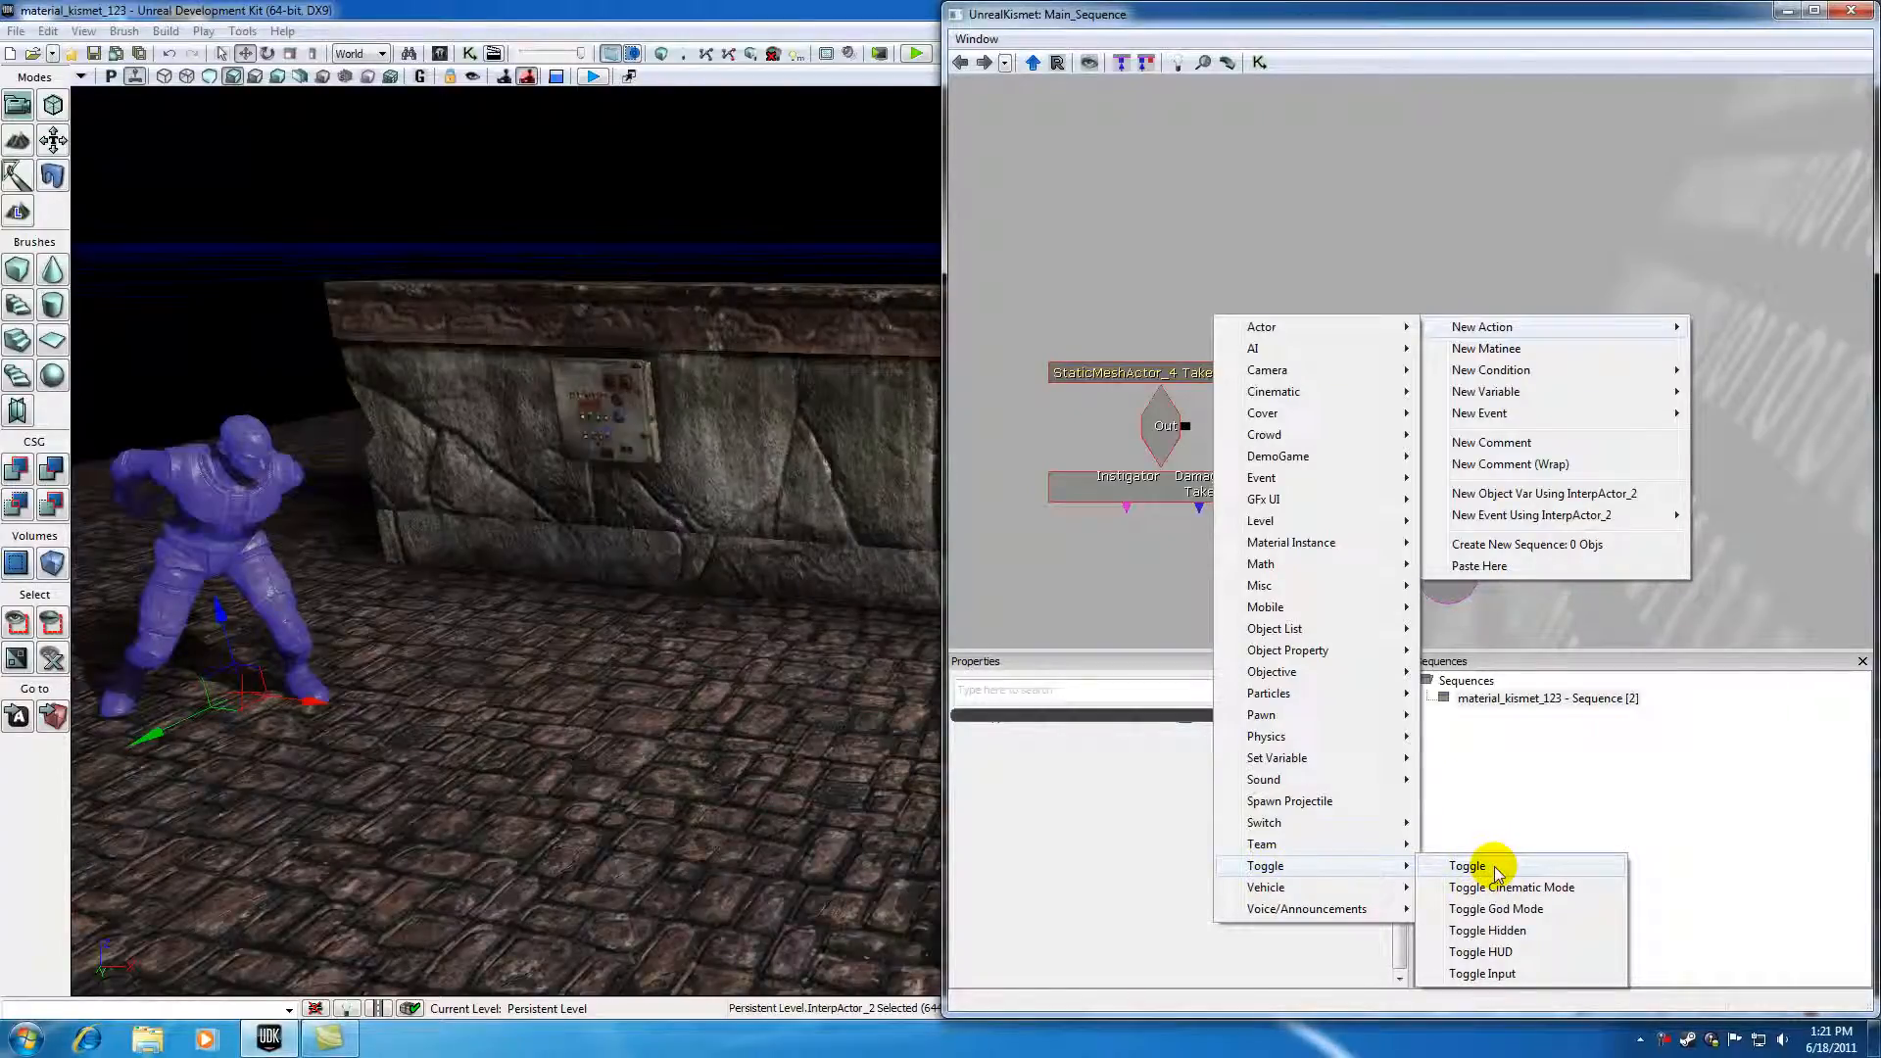
left_click(1487, 930)
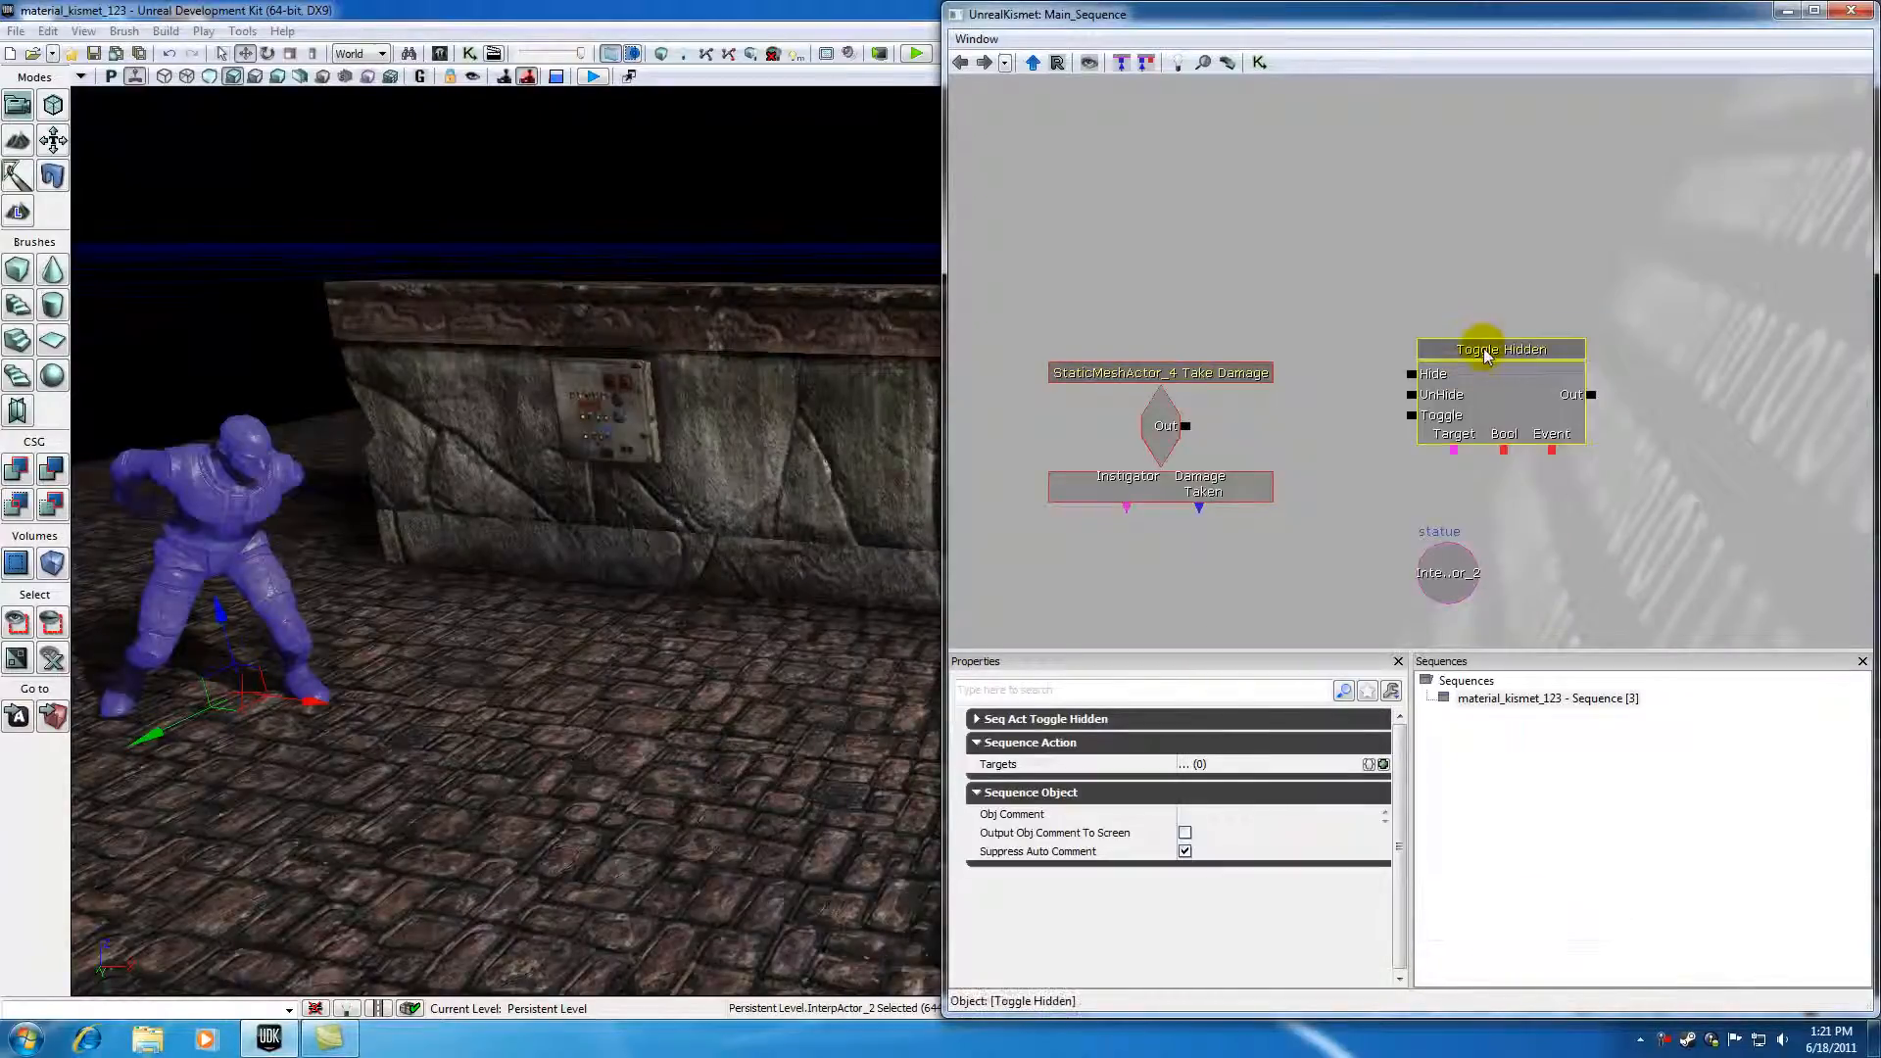
Step: Reposition the Toggle Hidden action and the statue object variable so they sit closer together
left_click_drag(1473, 348, 1435, 364)
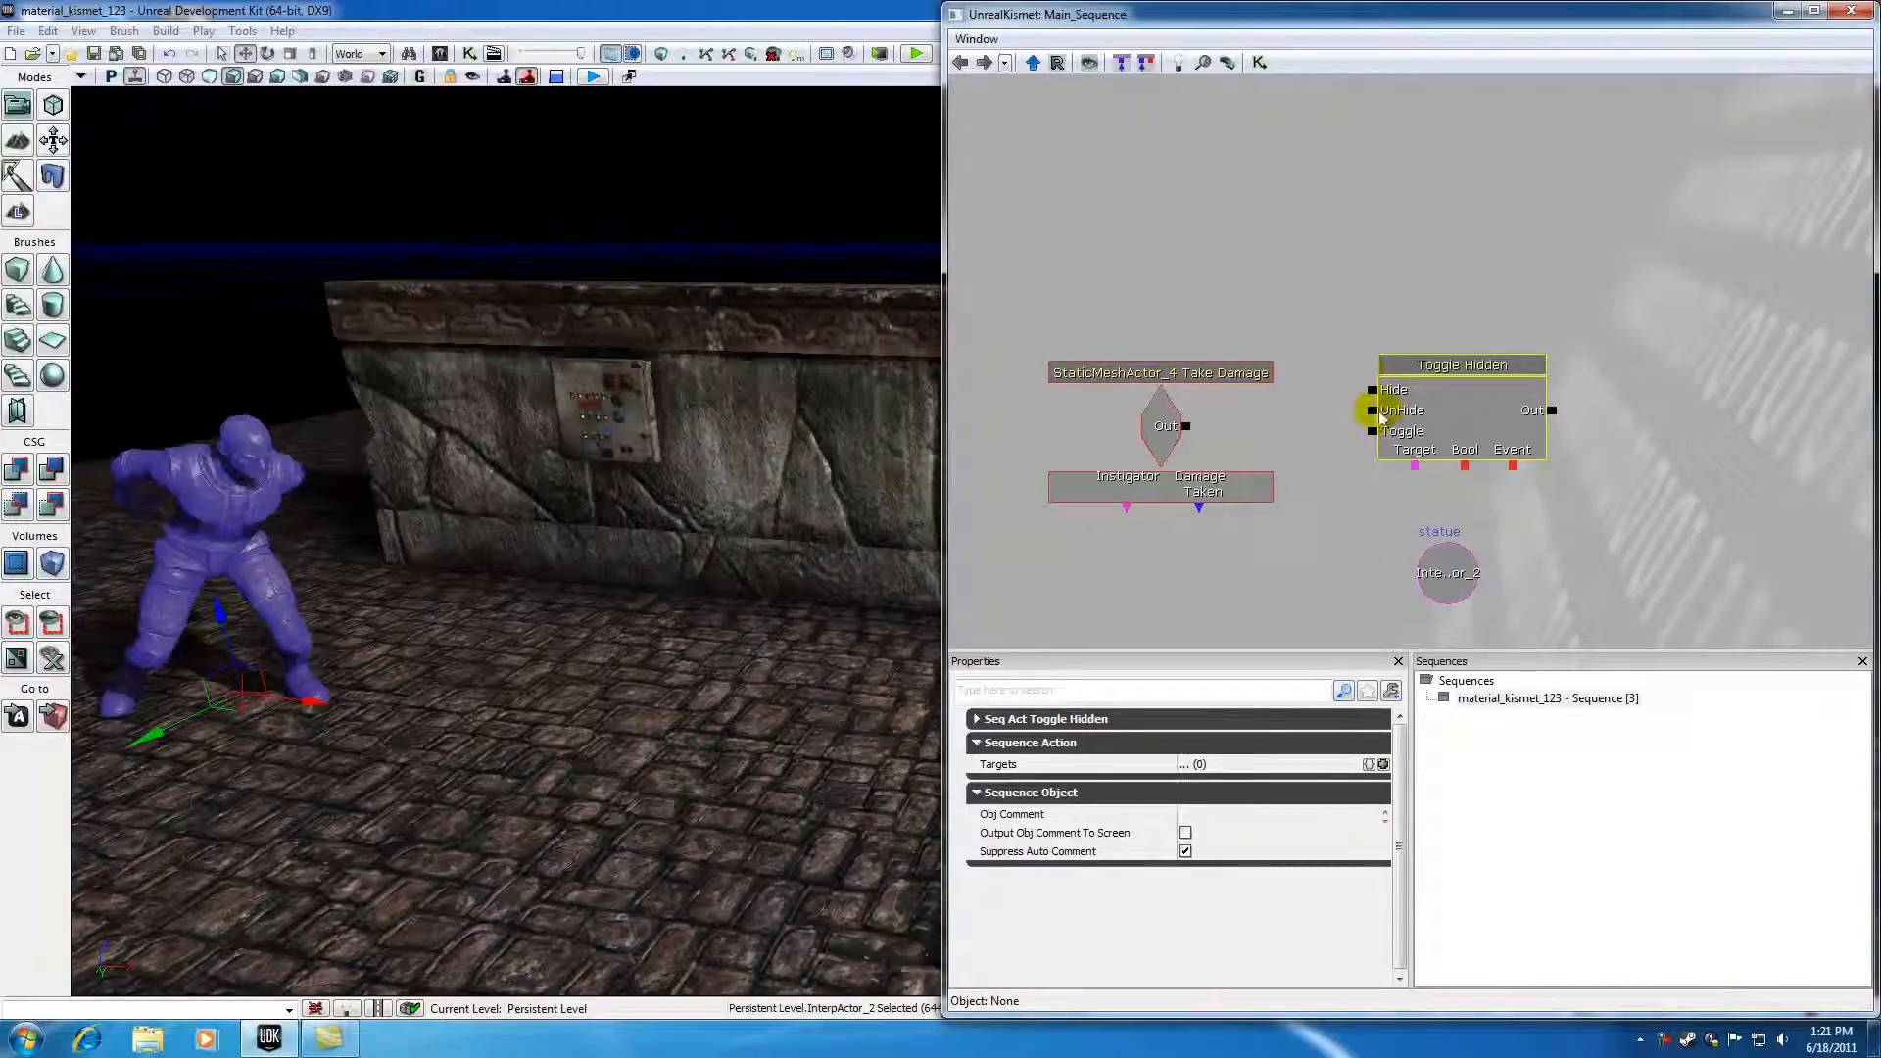
left_click(1443, 570)
left_click_drag(1443, 570, 1416, 548)
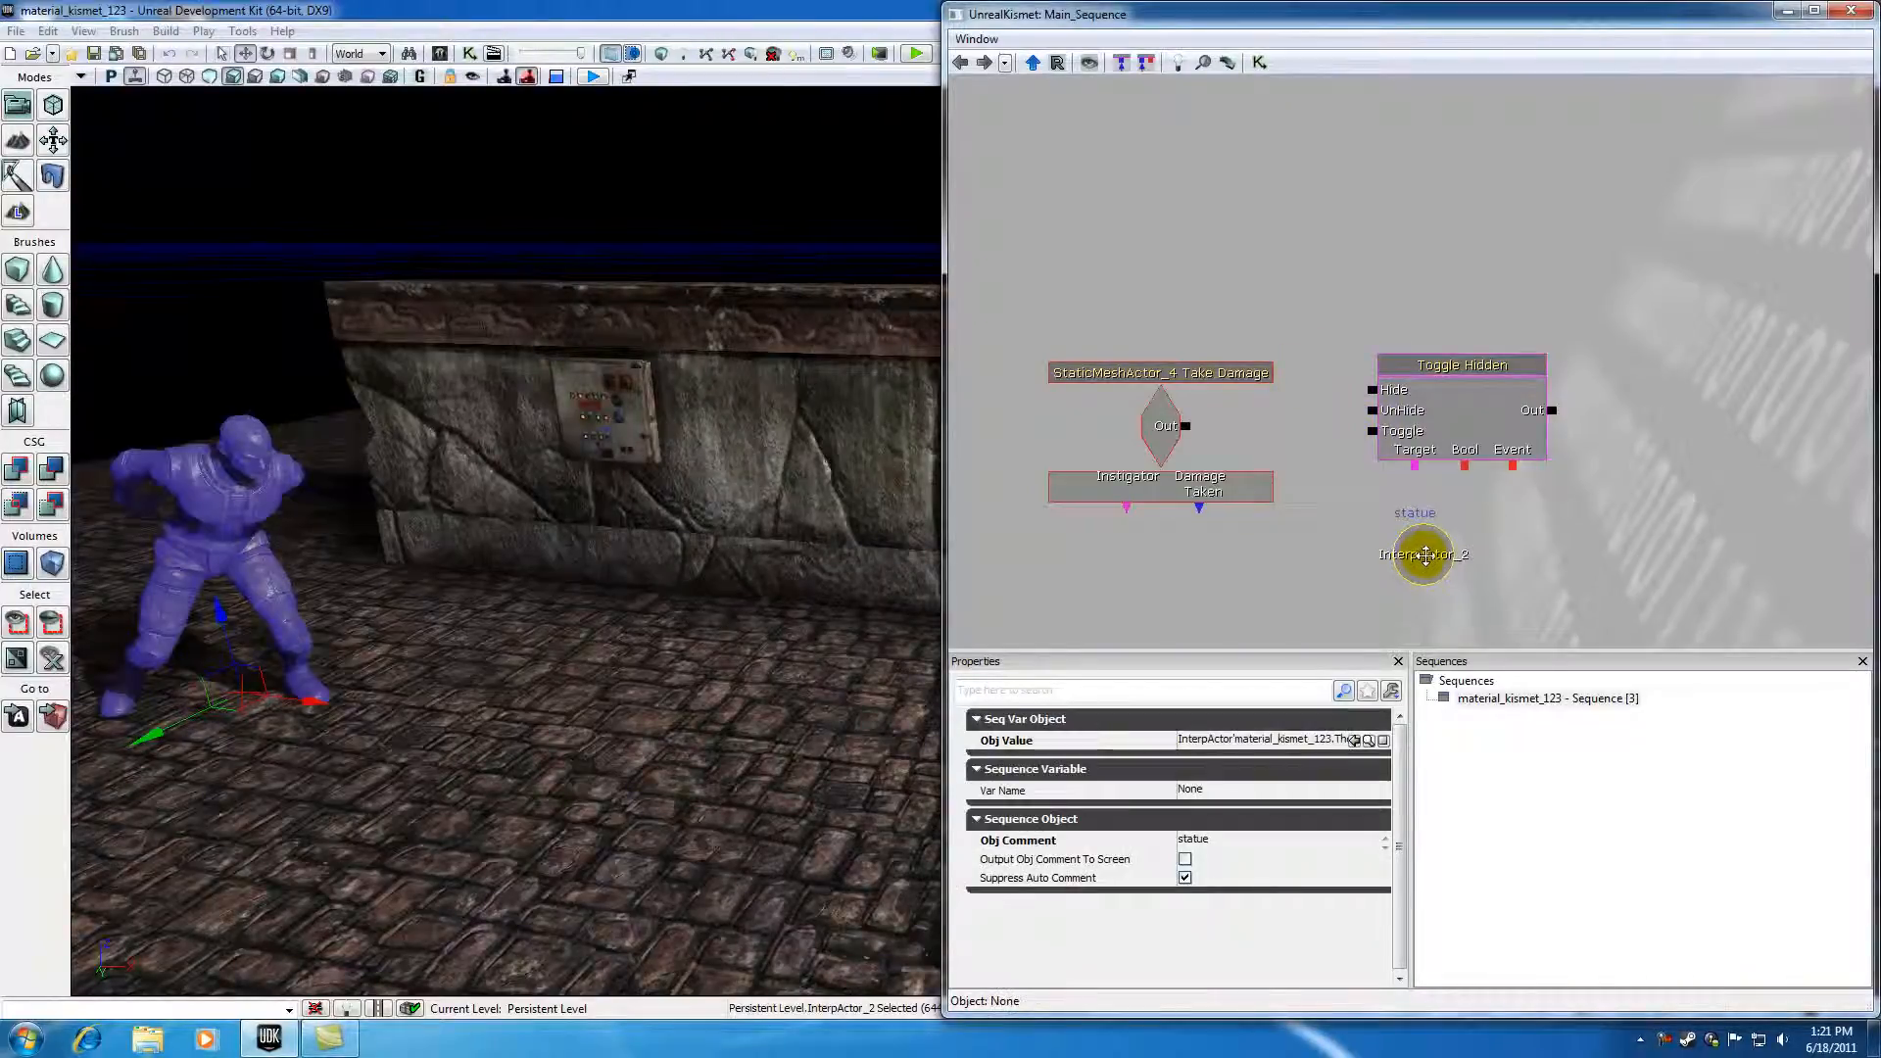
Step: Link the Toggle Hidden action's Target input to the statue object variable
left_click(1447, 362)
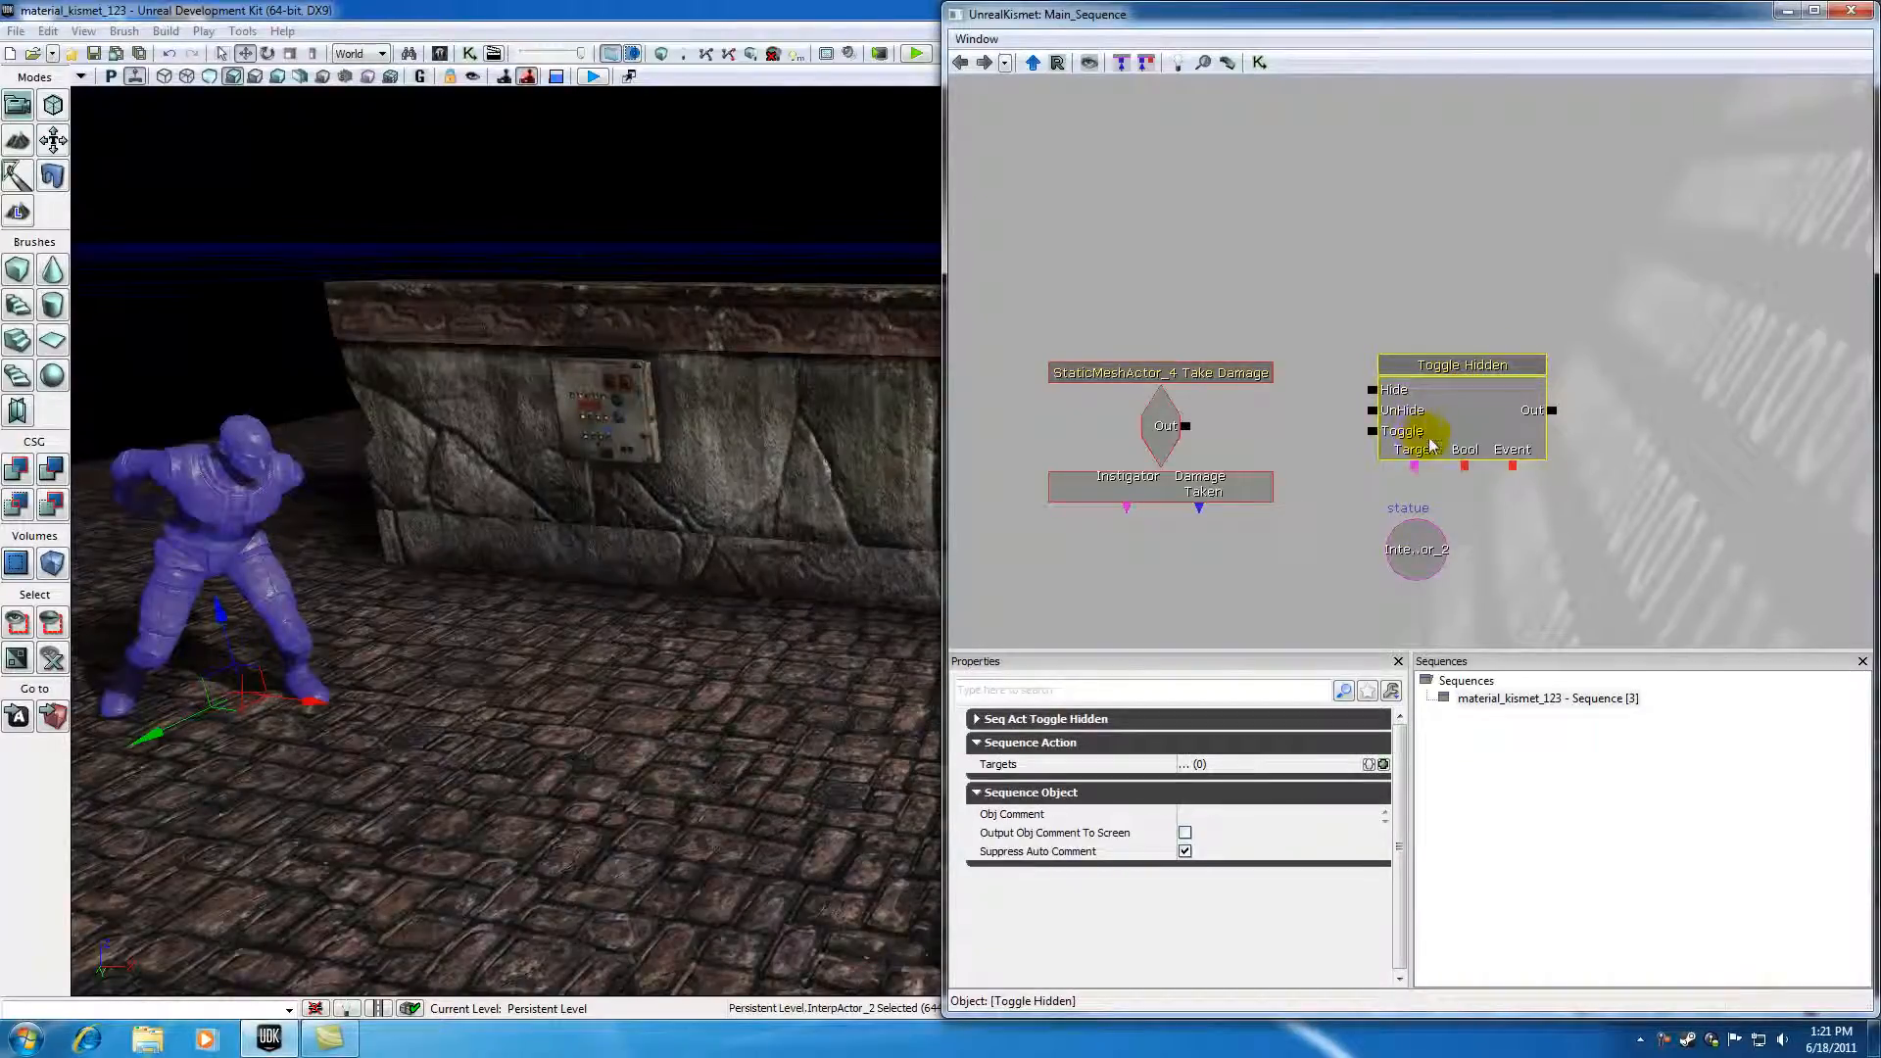
left_click_drag(1416, 473, 1420, 551)
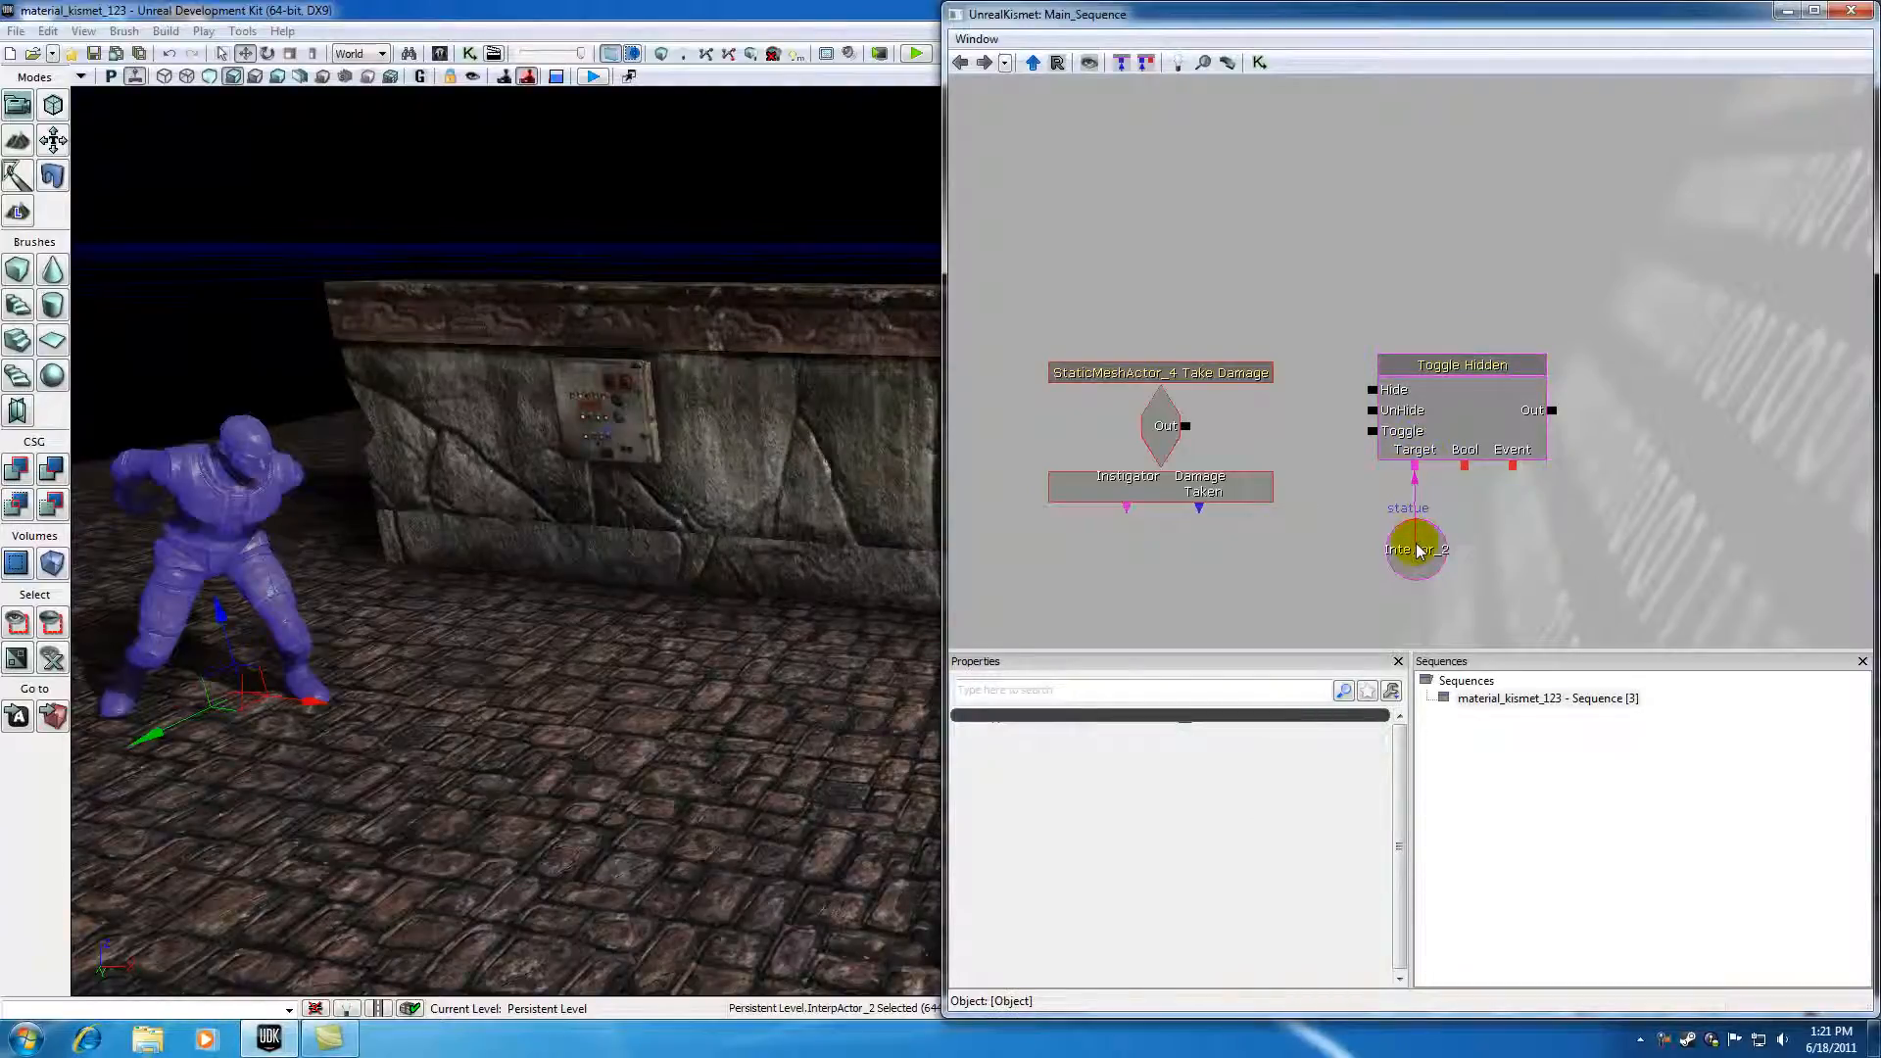
left_click(1455, 370)
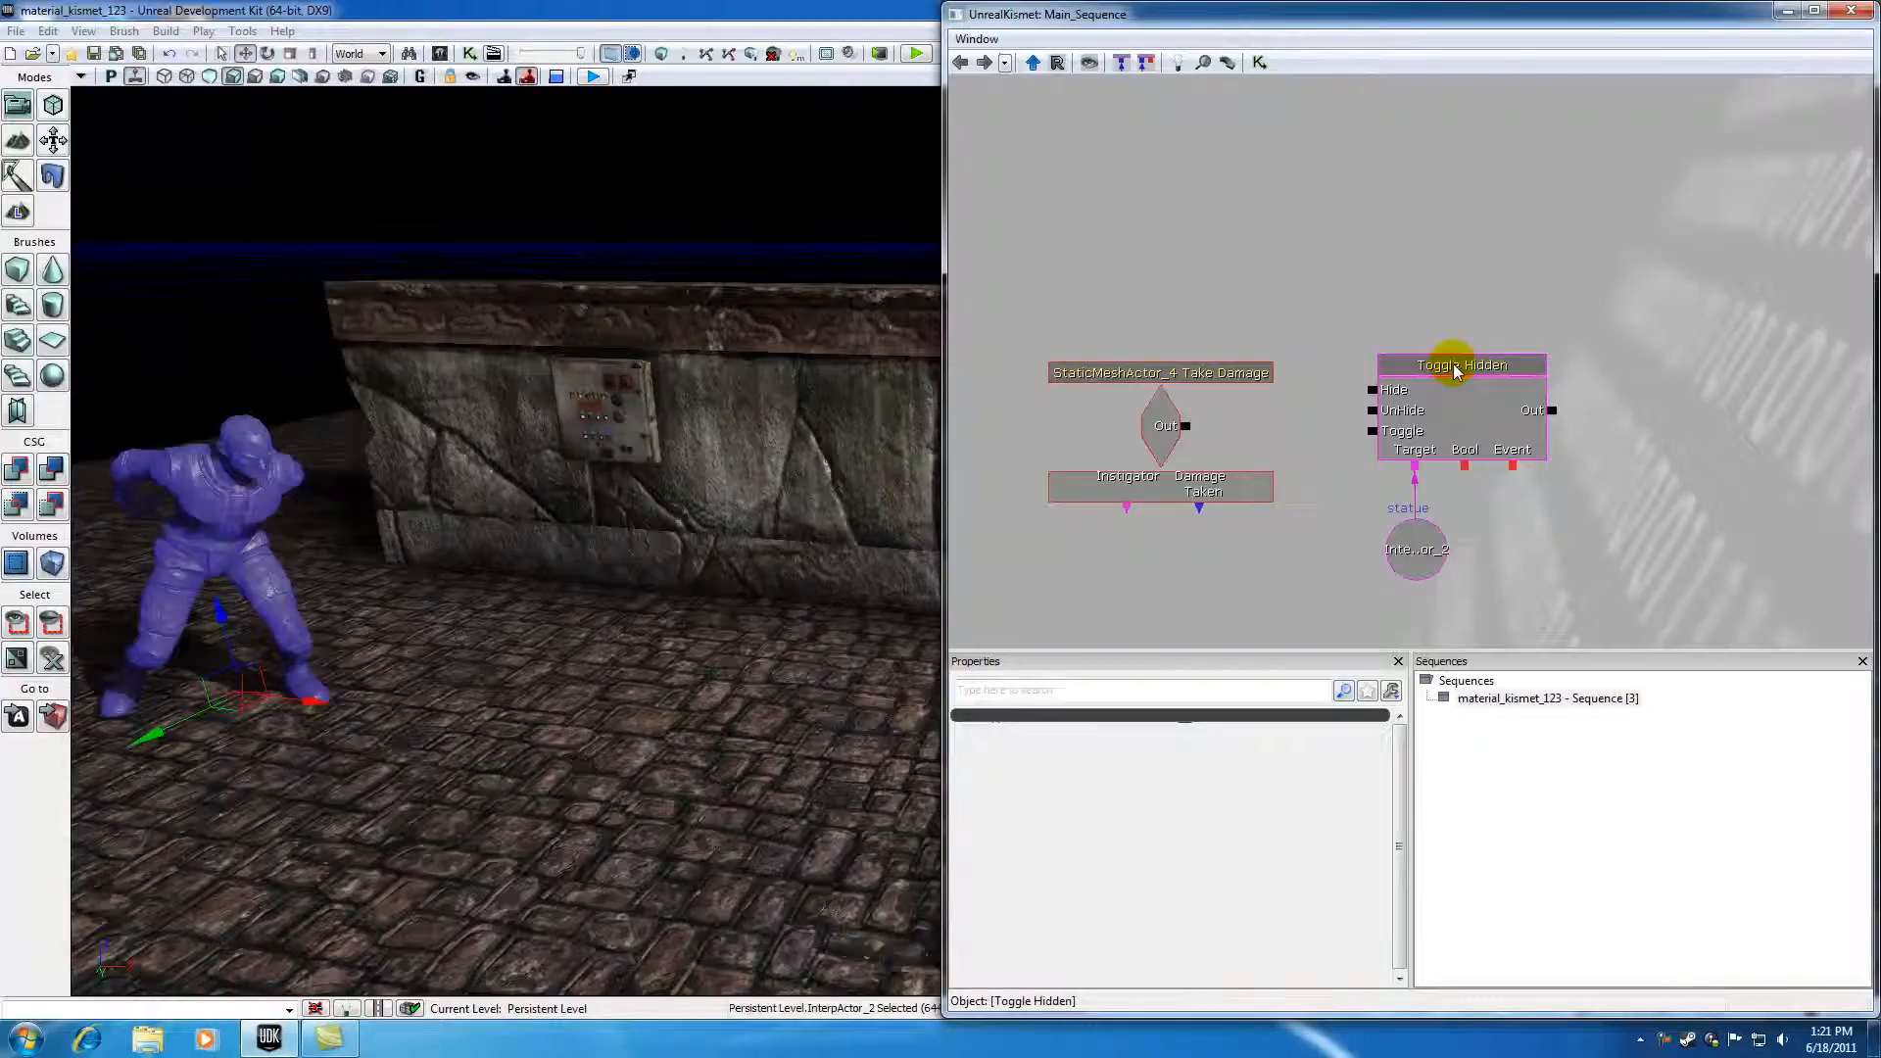
left_click(1417, 553)
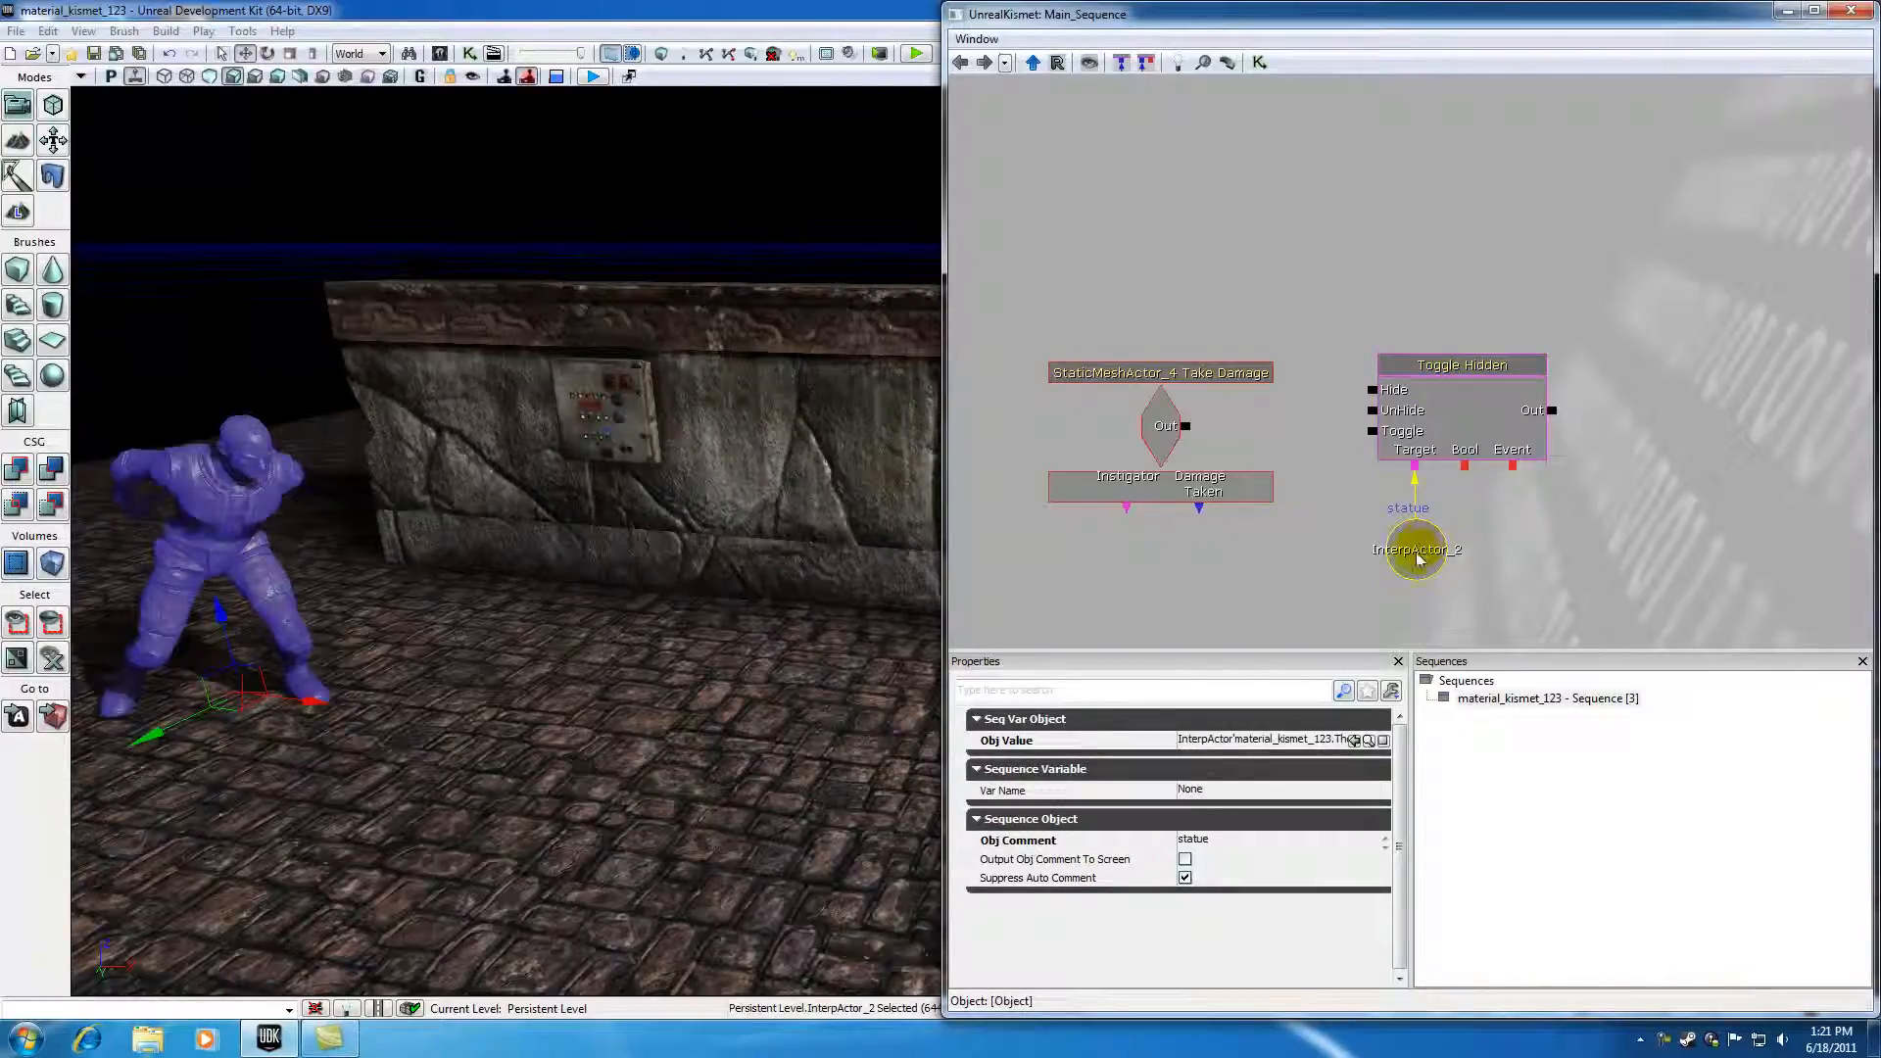
left_click(1393, 228)
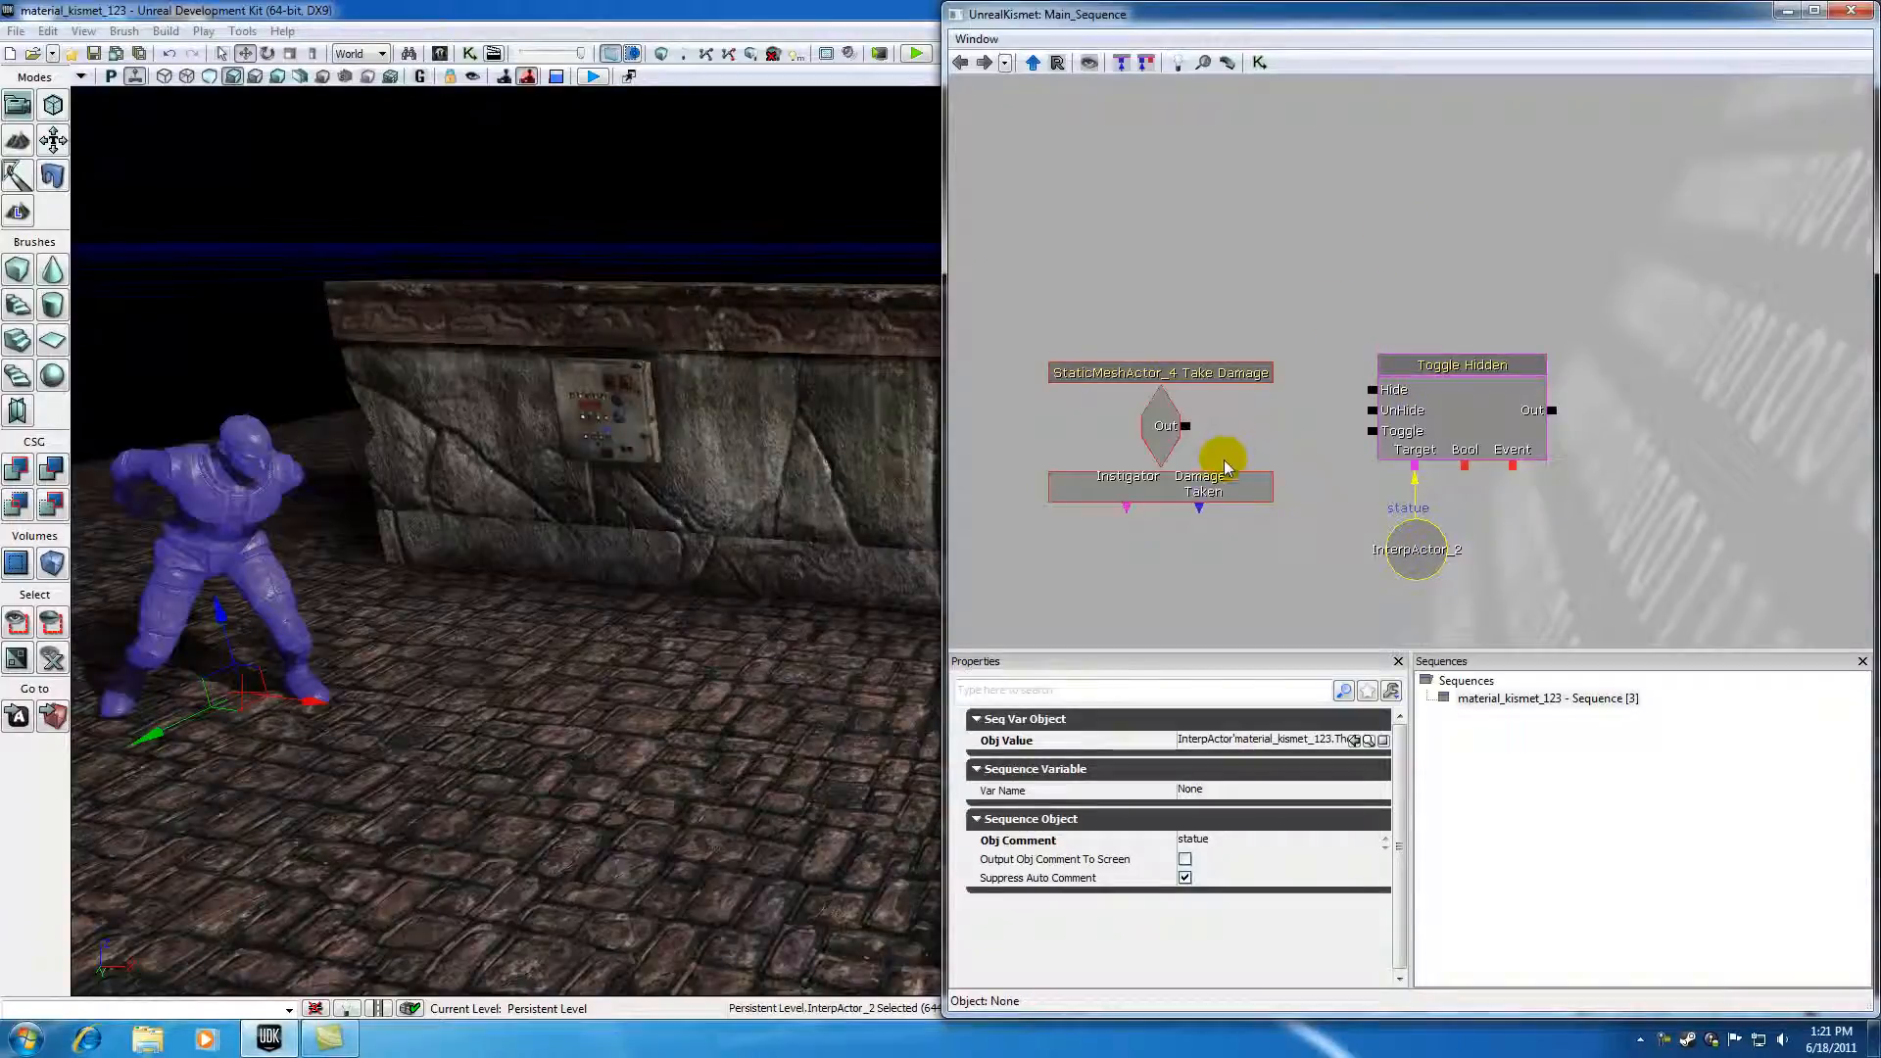
Step: Connect the Take Damage event's Out output to the Toggle input of the Toggle Hidden action
left_click_drag(1186, 425, 1371, 391)
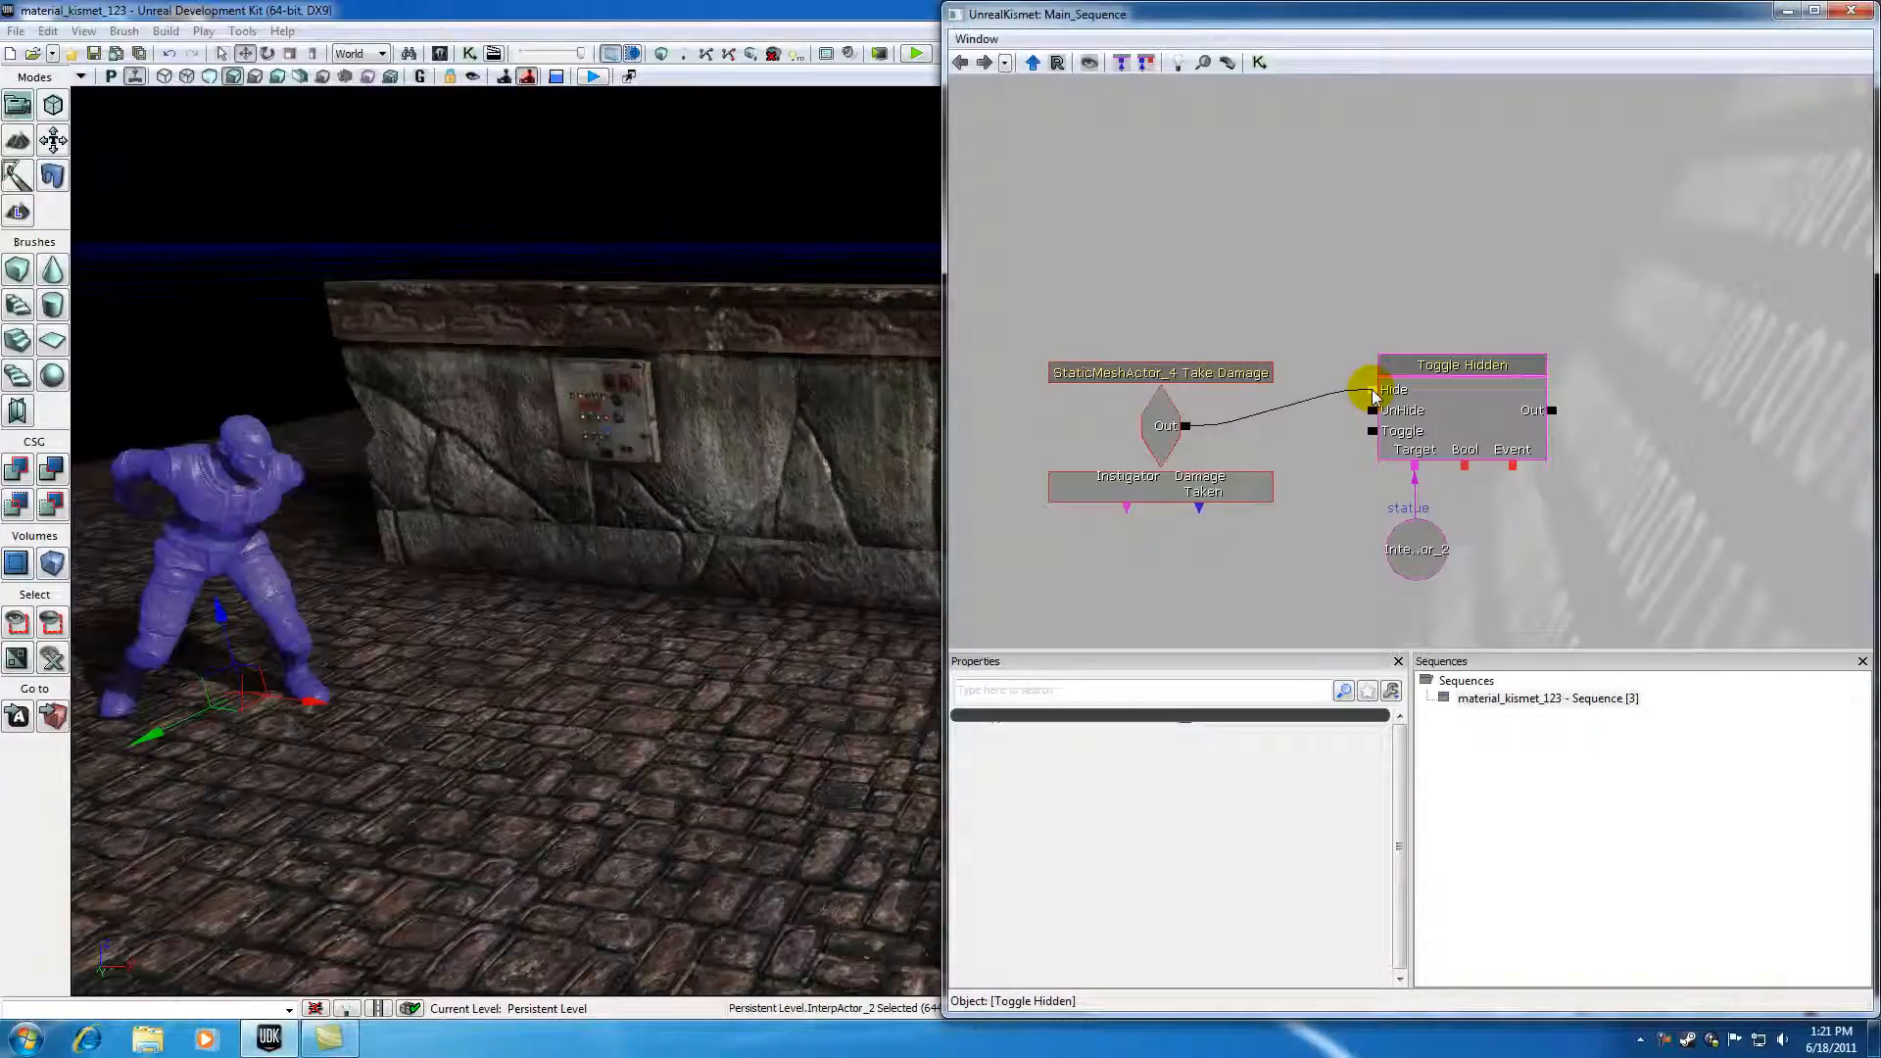
left_click_drag(1373, 390, 1374, 412)
left_click_drag(1369, 415, 1372, 431, "ctrl")
left_click(1421, 566)
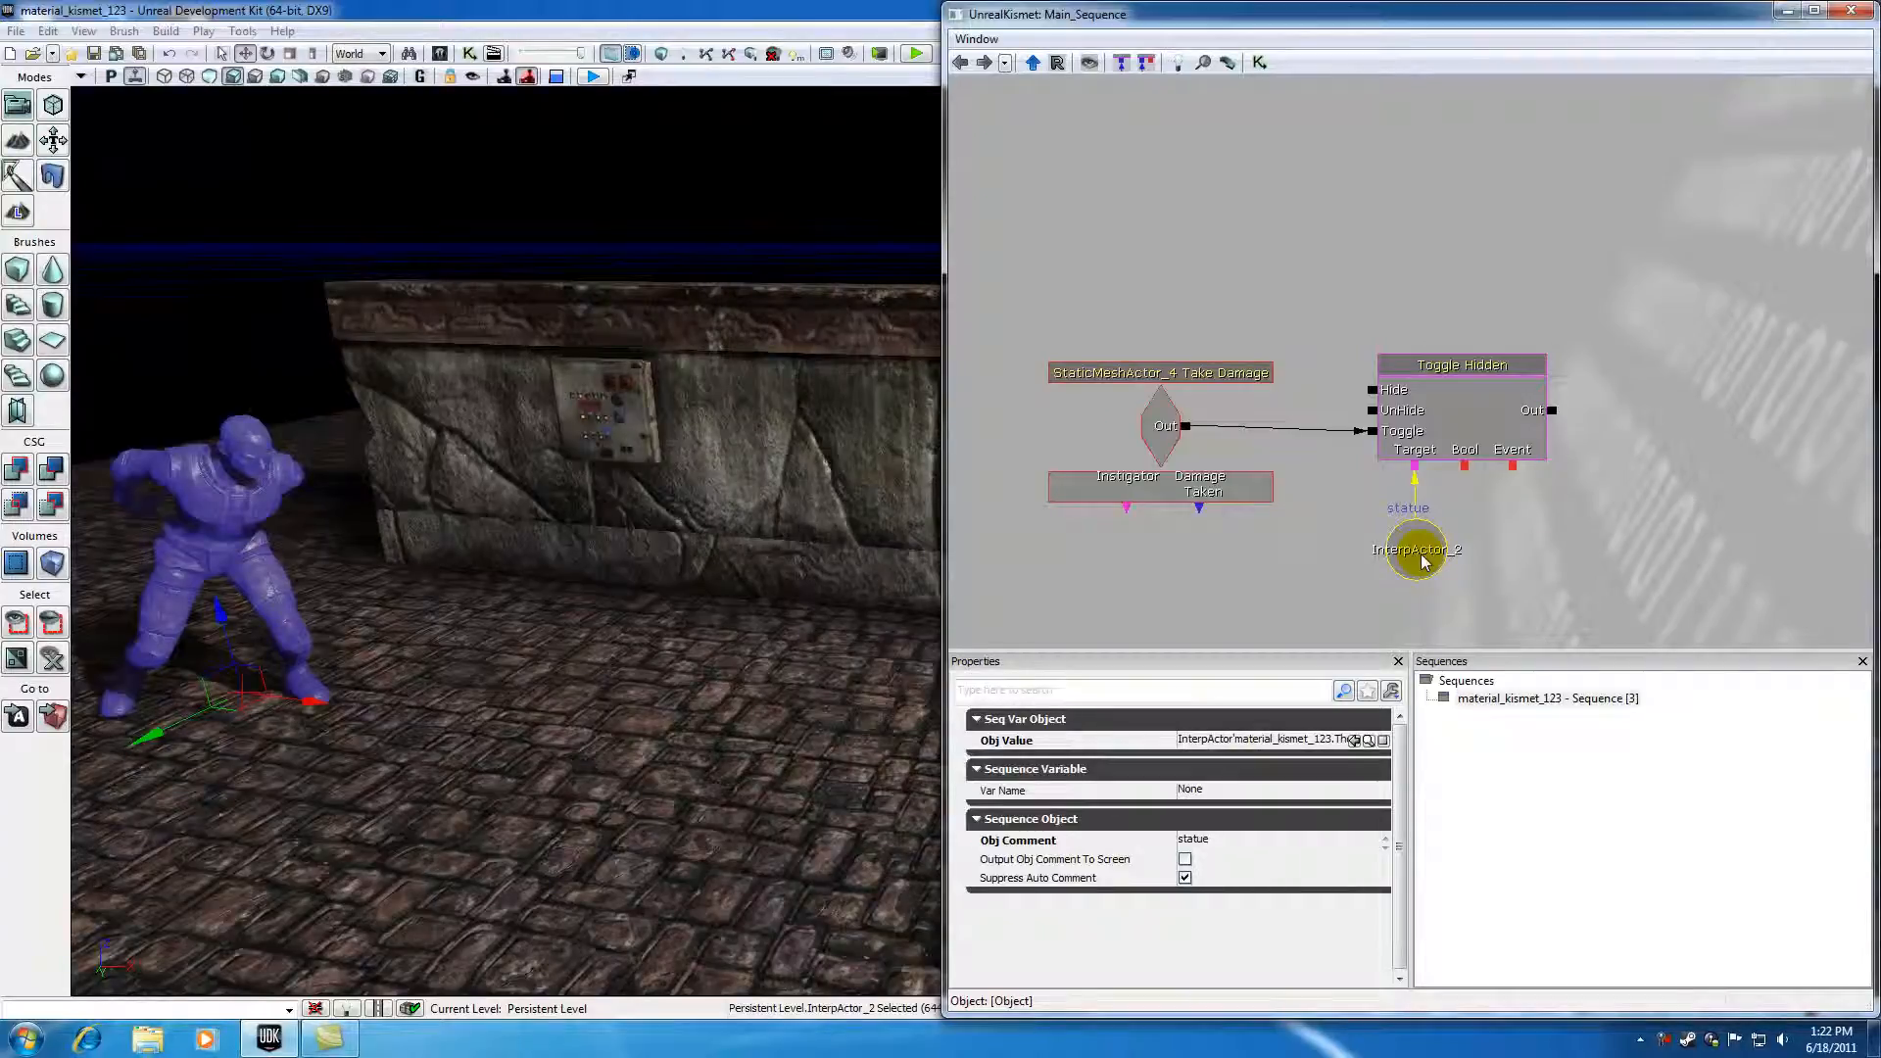
Step: Close Kismet and play-test the level from a spot on the floor, walking up to the wall panel
left_click(1850, 11)
scroll(811, 590, "down", 6)
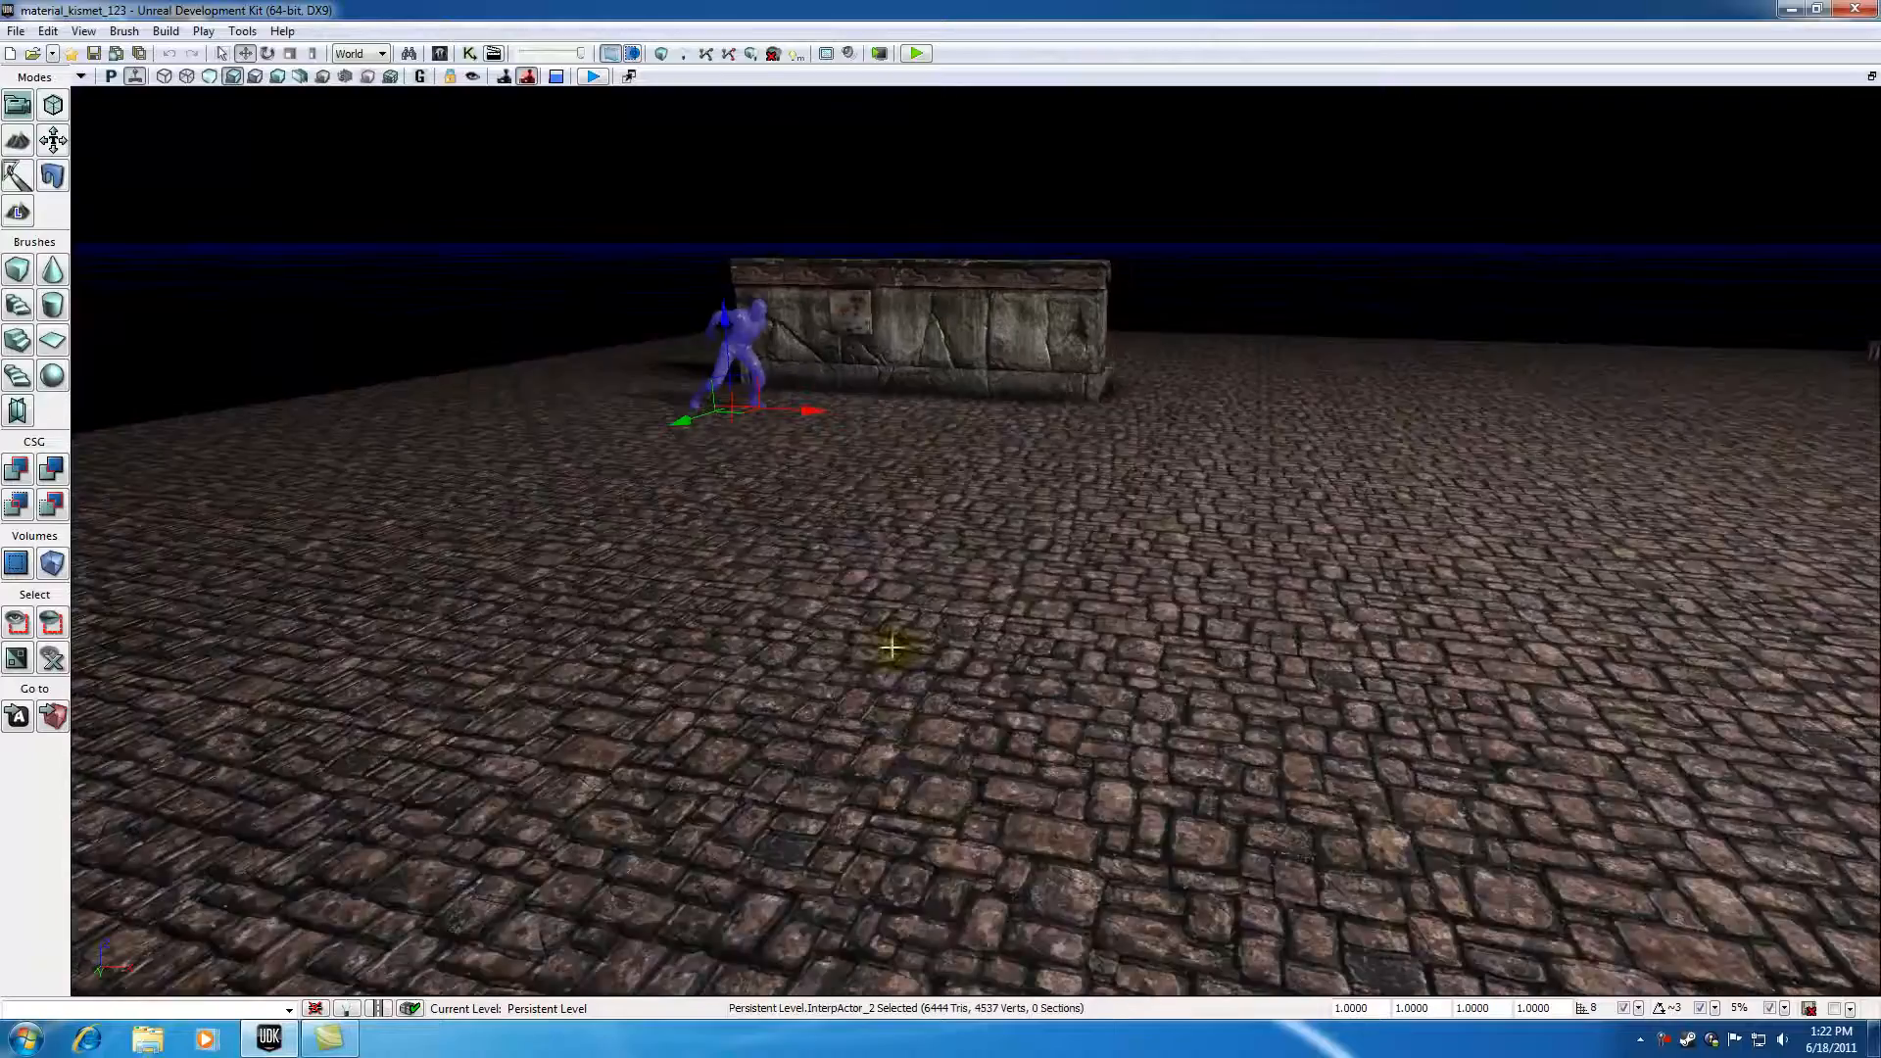
right_click(970, 597)
left_click(1012, 613)
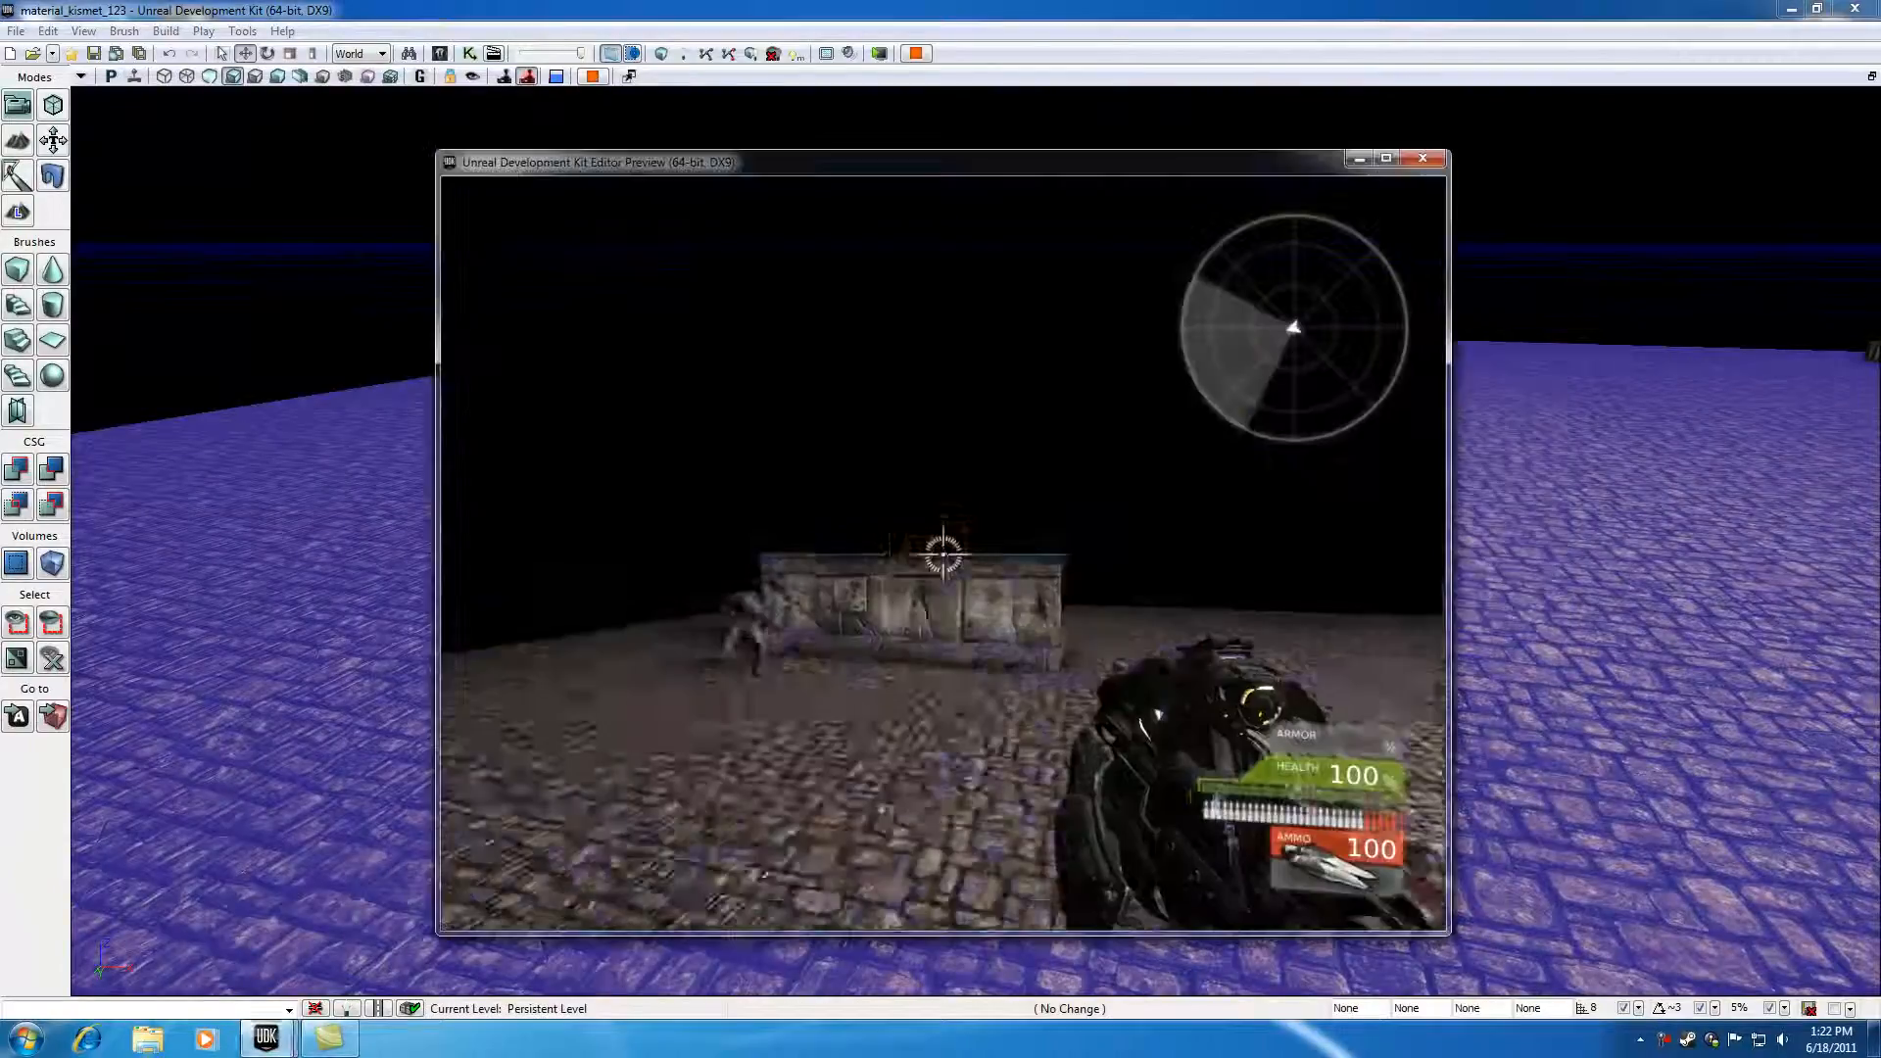
key("w")
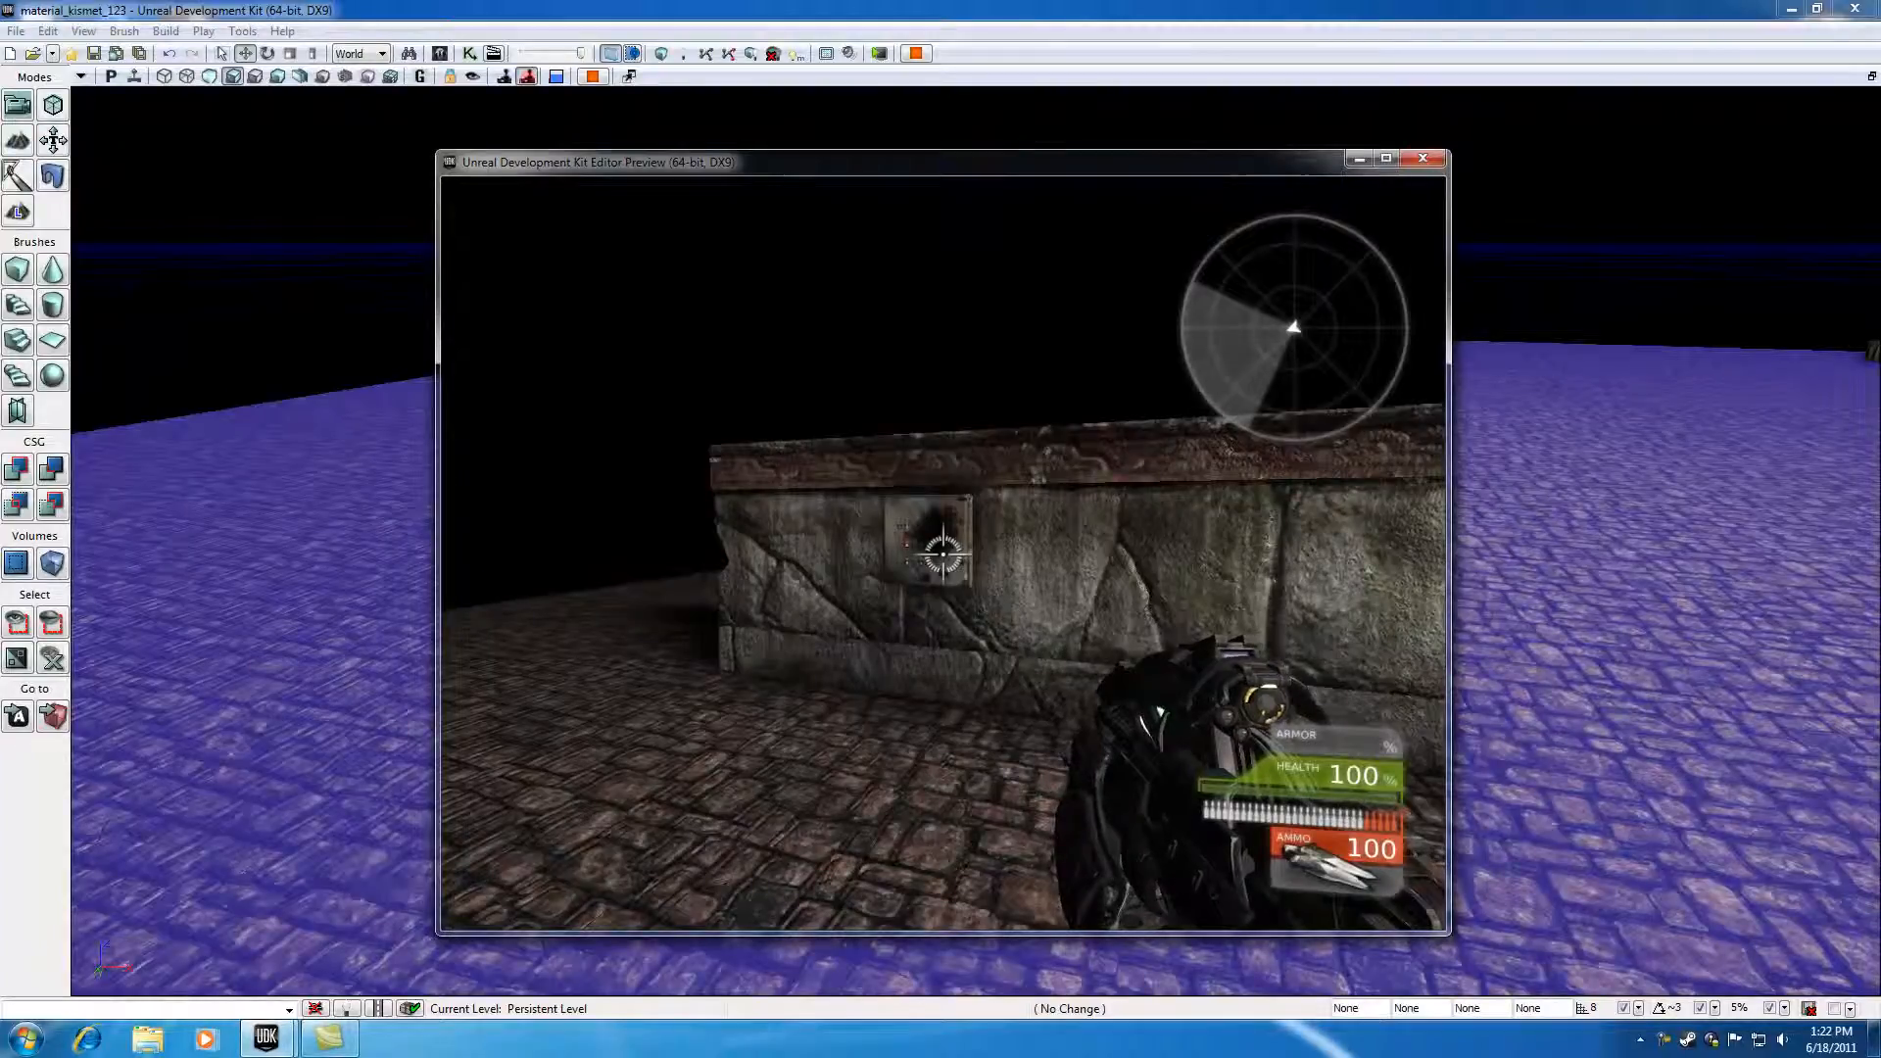
key("Escape")
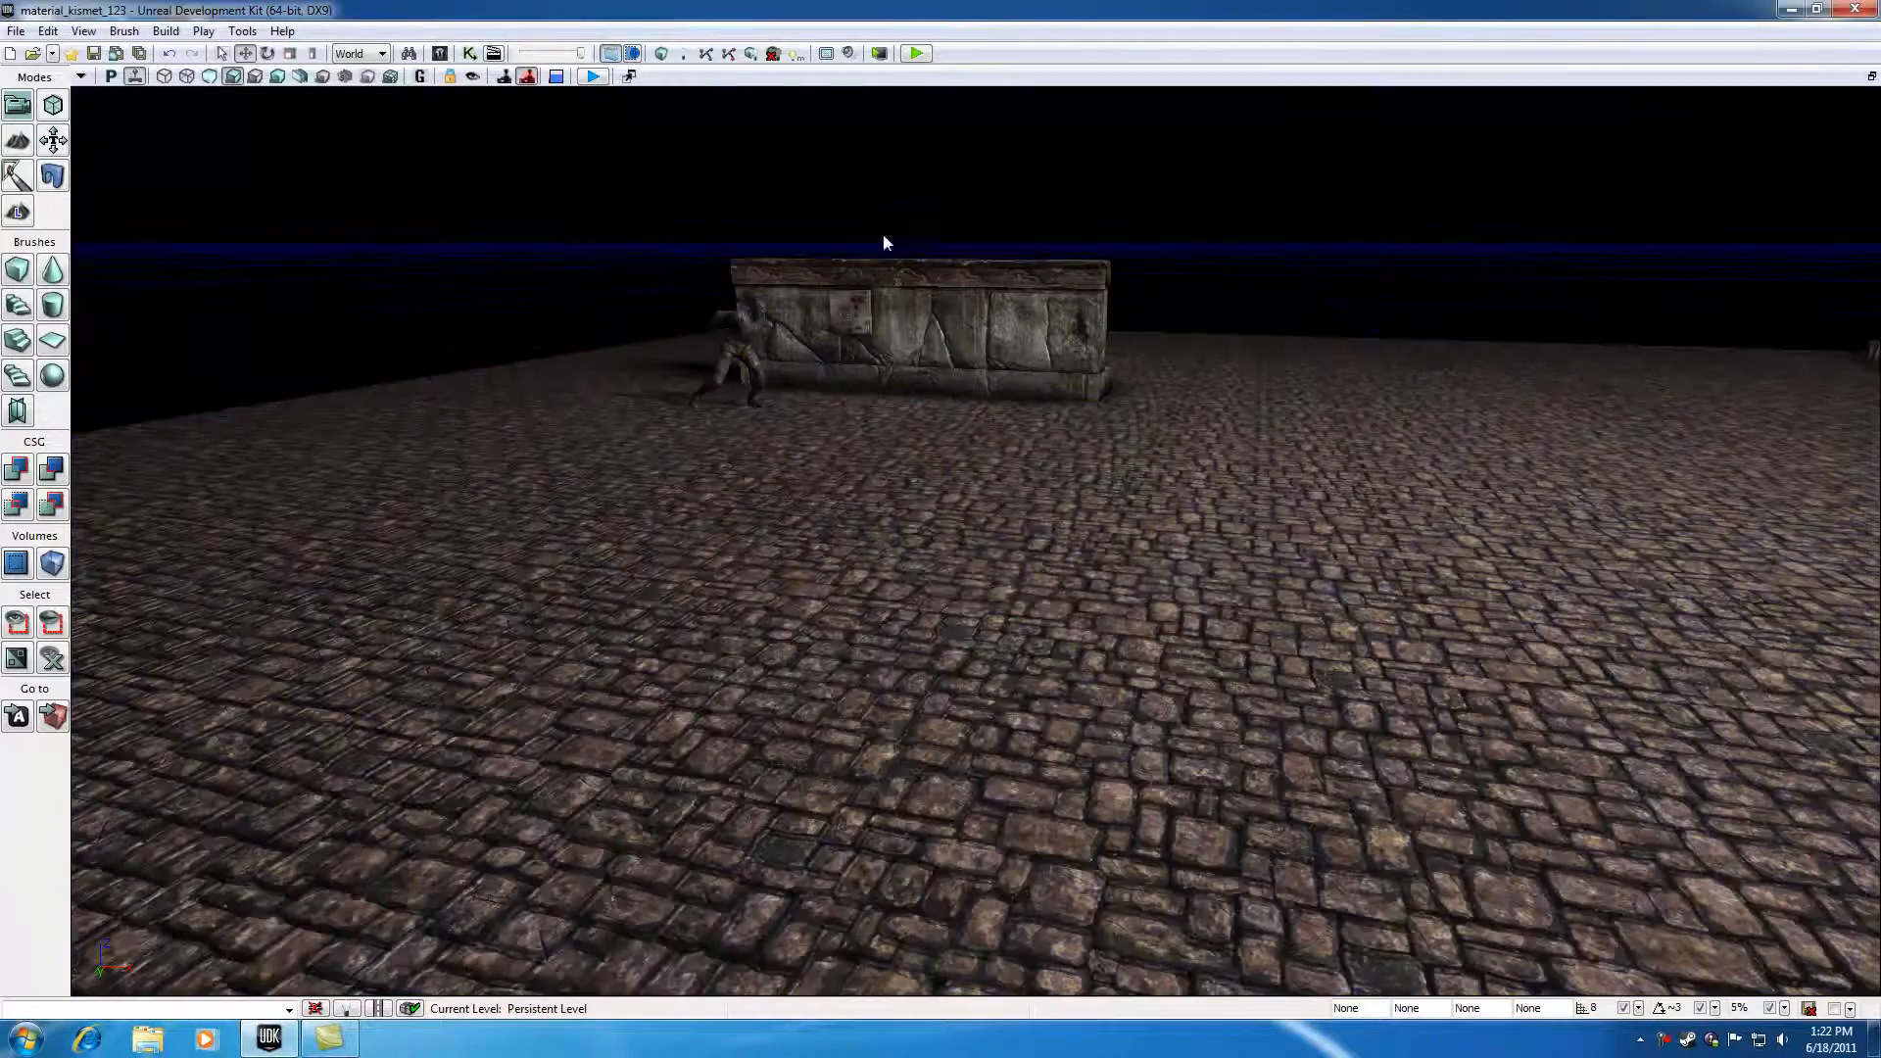
Step: Reopen Kismet and inspect the statue, the wall panel and their connected sequence nodes
left_click_drag(890, 330, 897, 215)
left_click(469, 53)
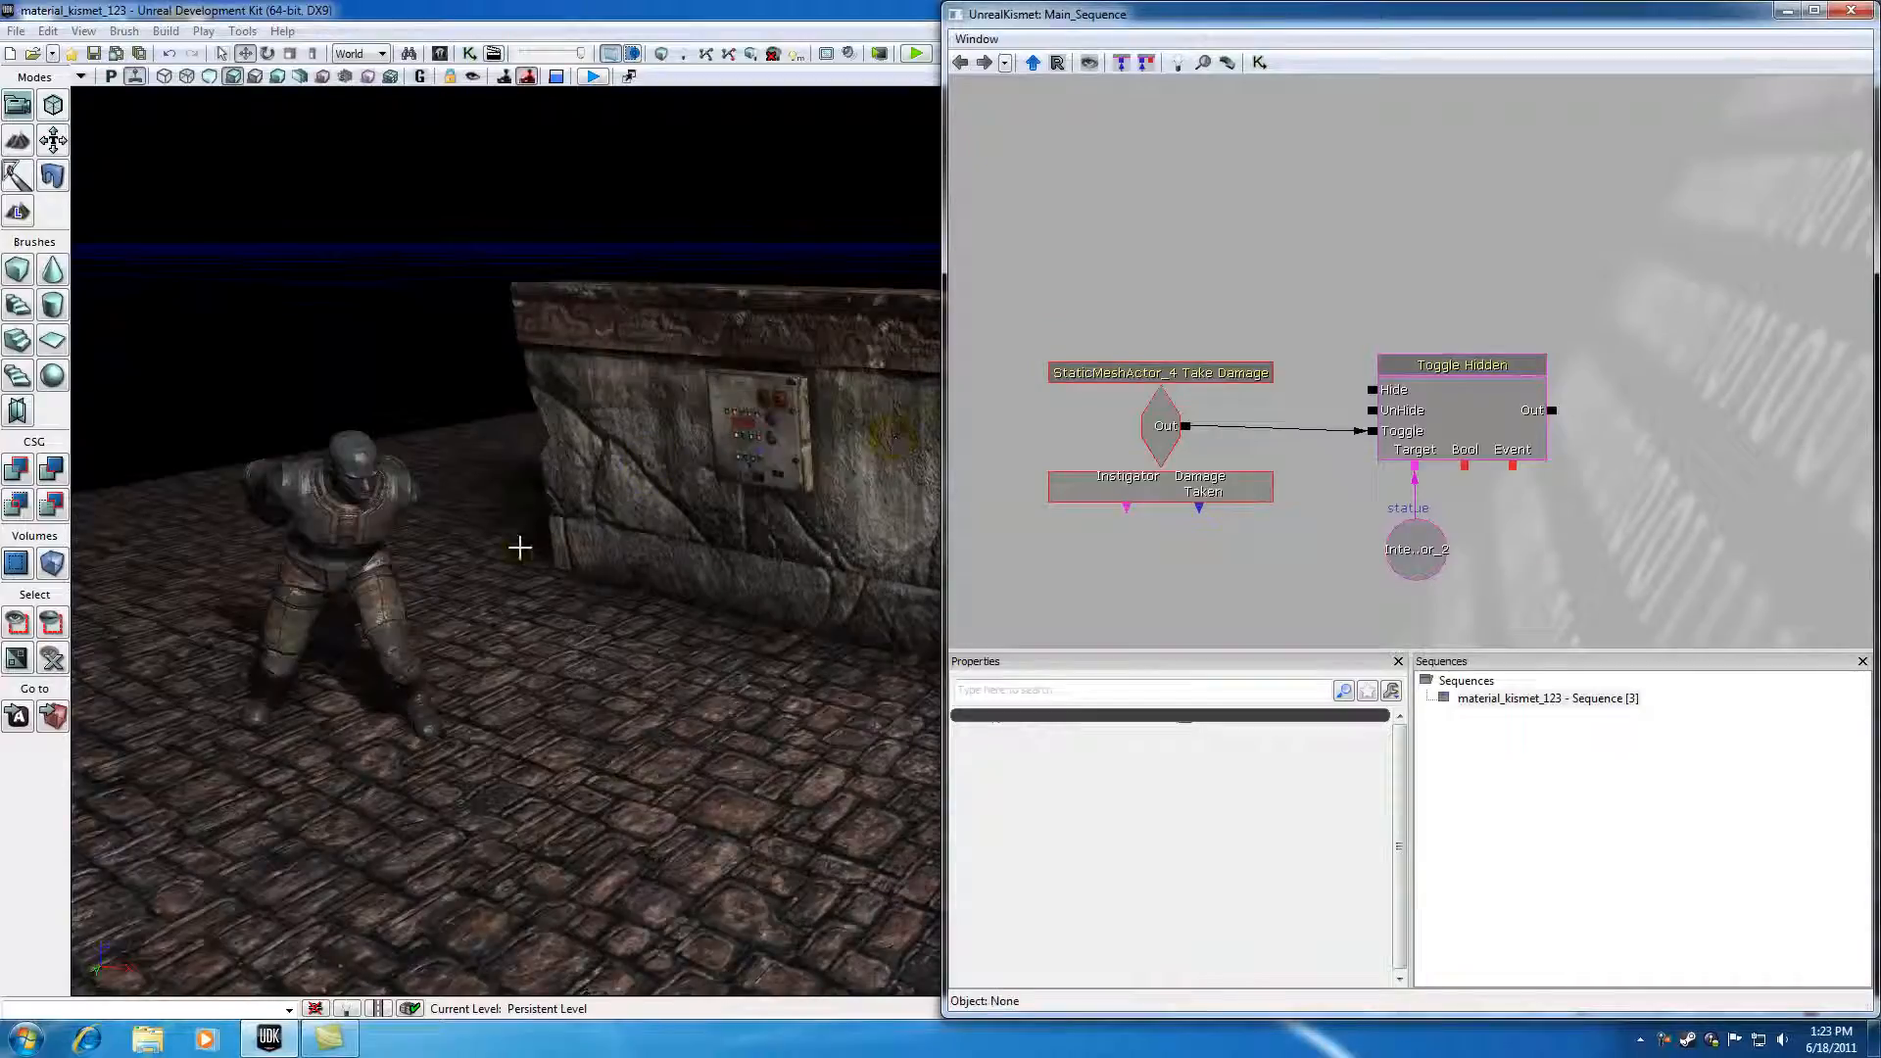
left_click(376, 507)
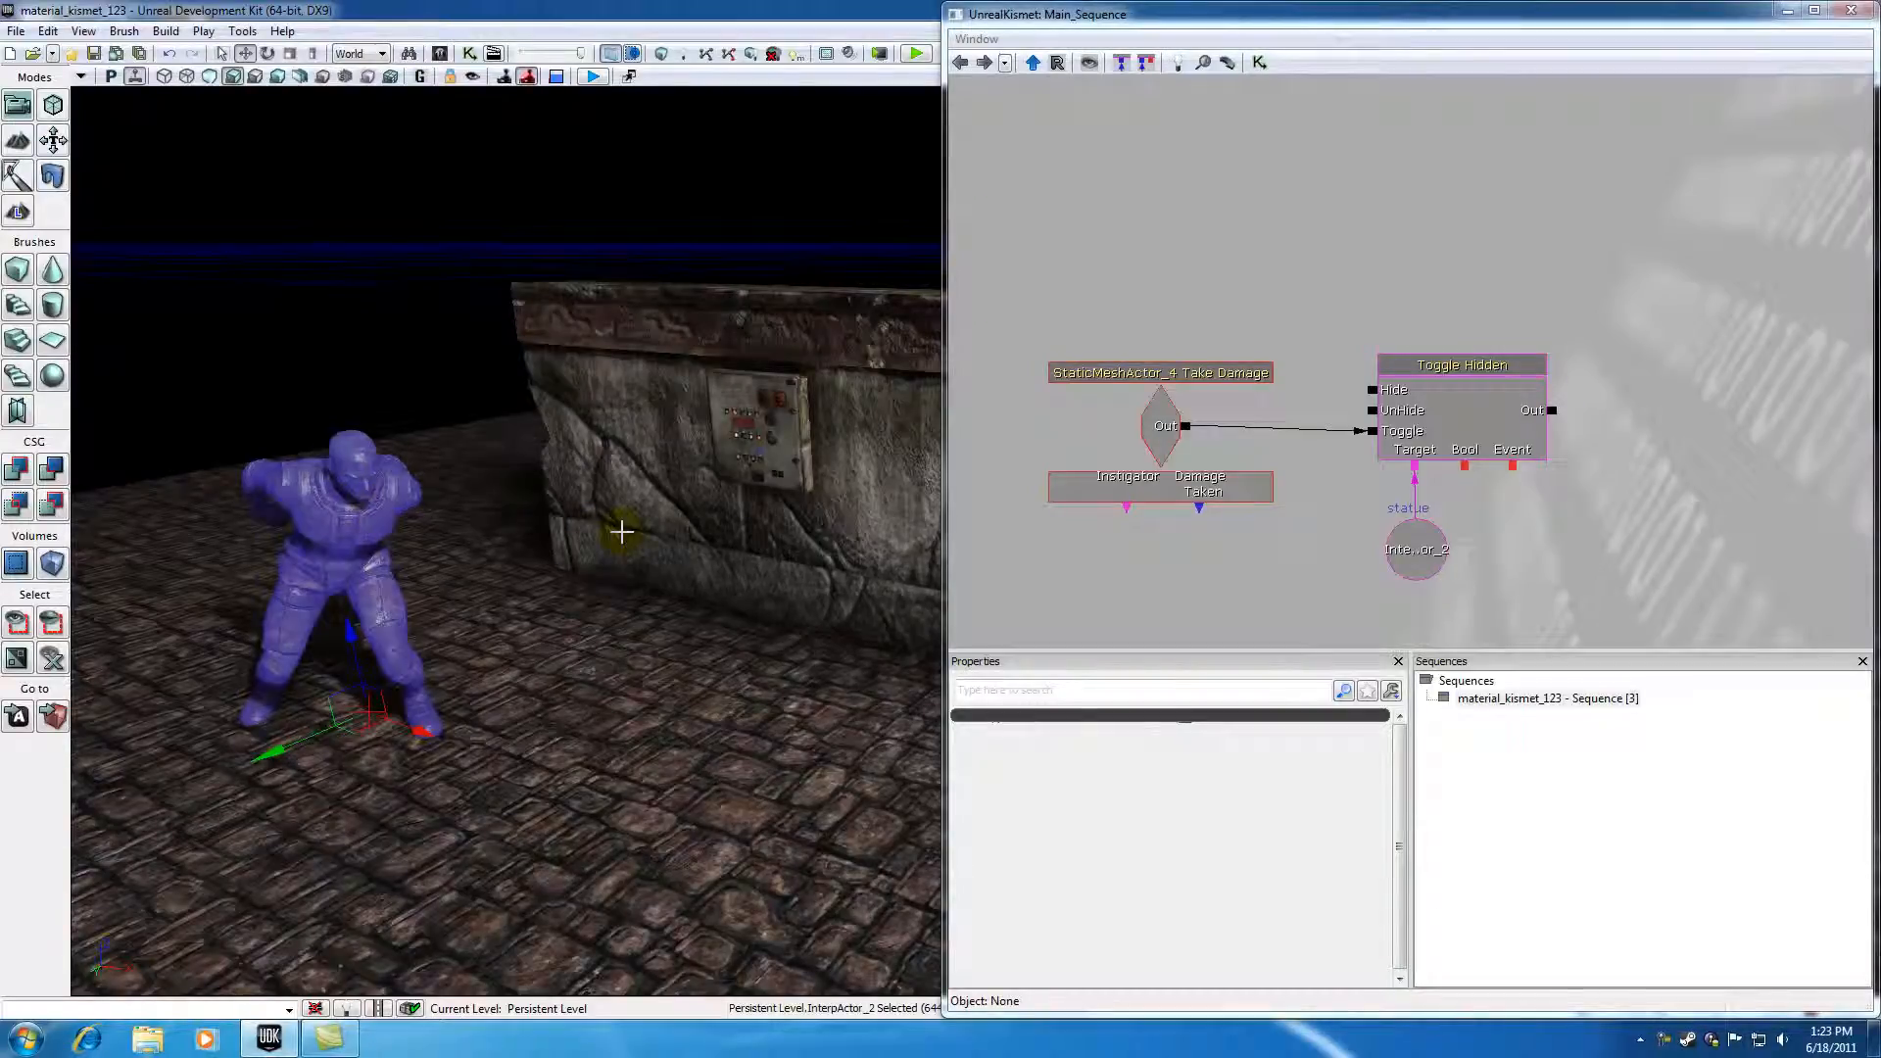
left_click(646, 508)
left_click(756, 436)
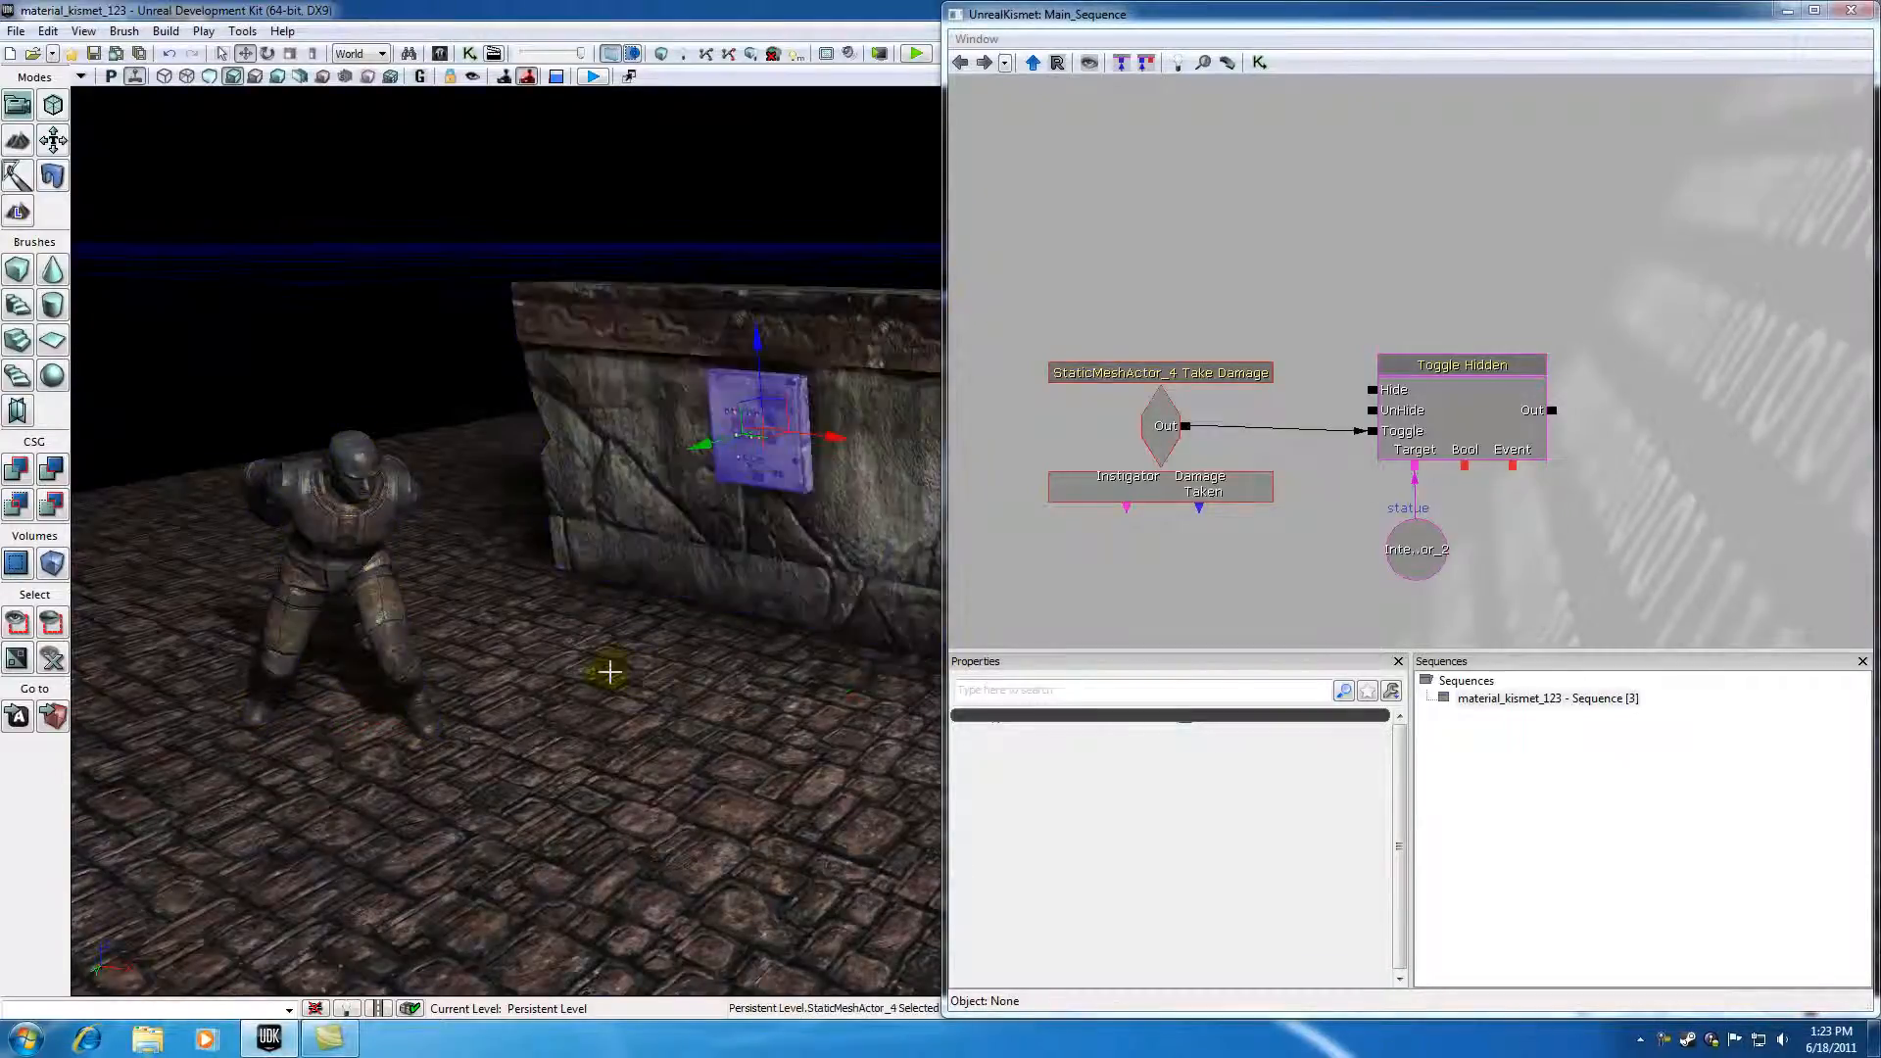
left_click(636, 699)
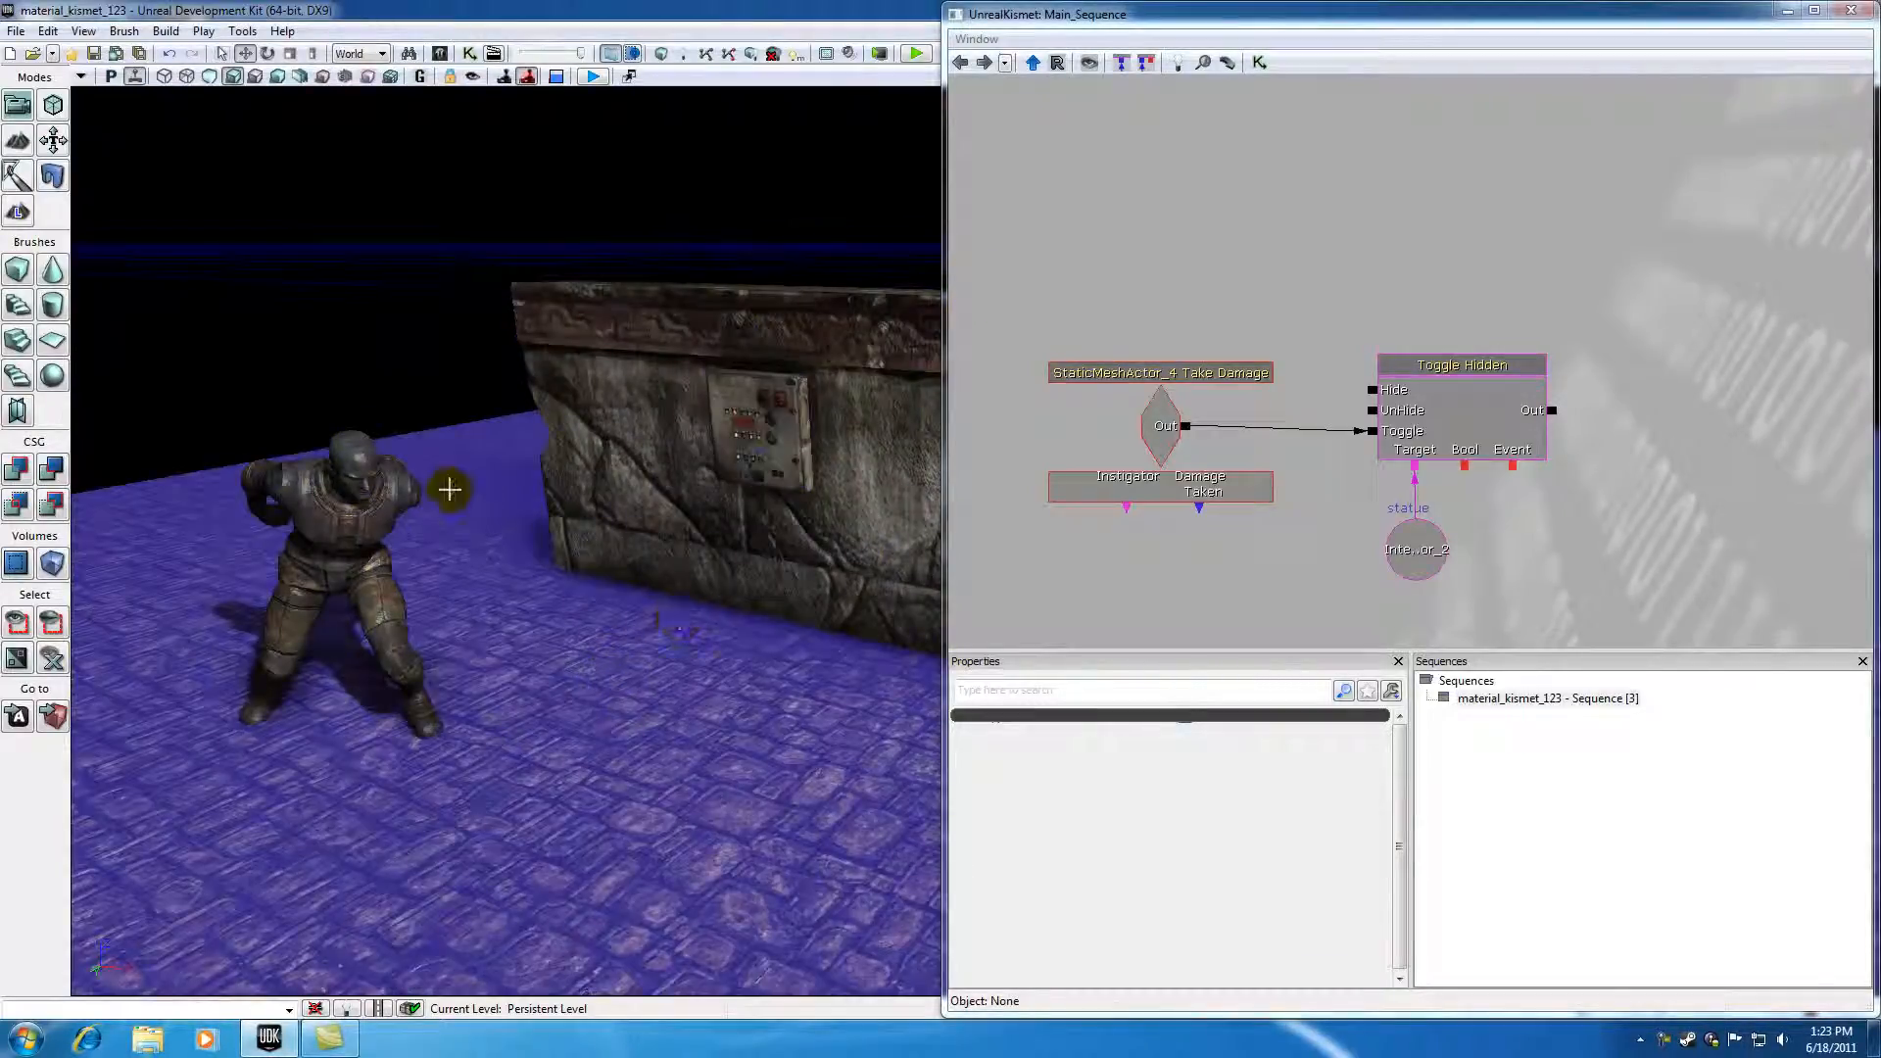
left_click(373, 490)
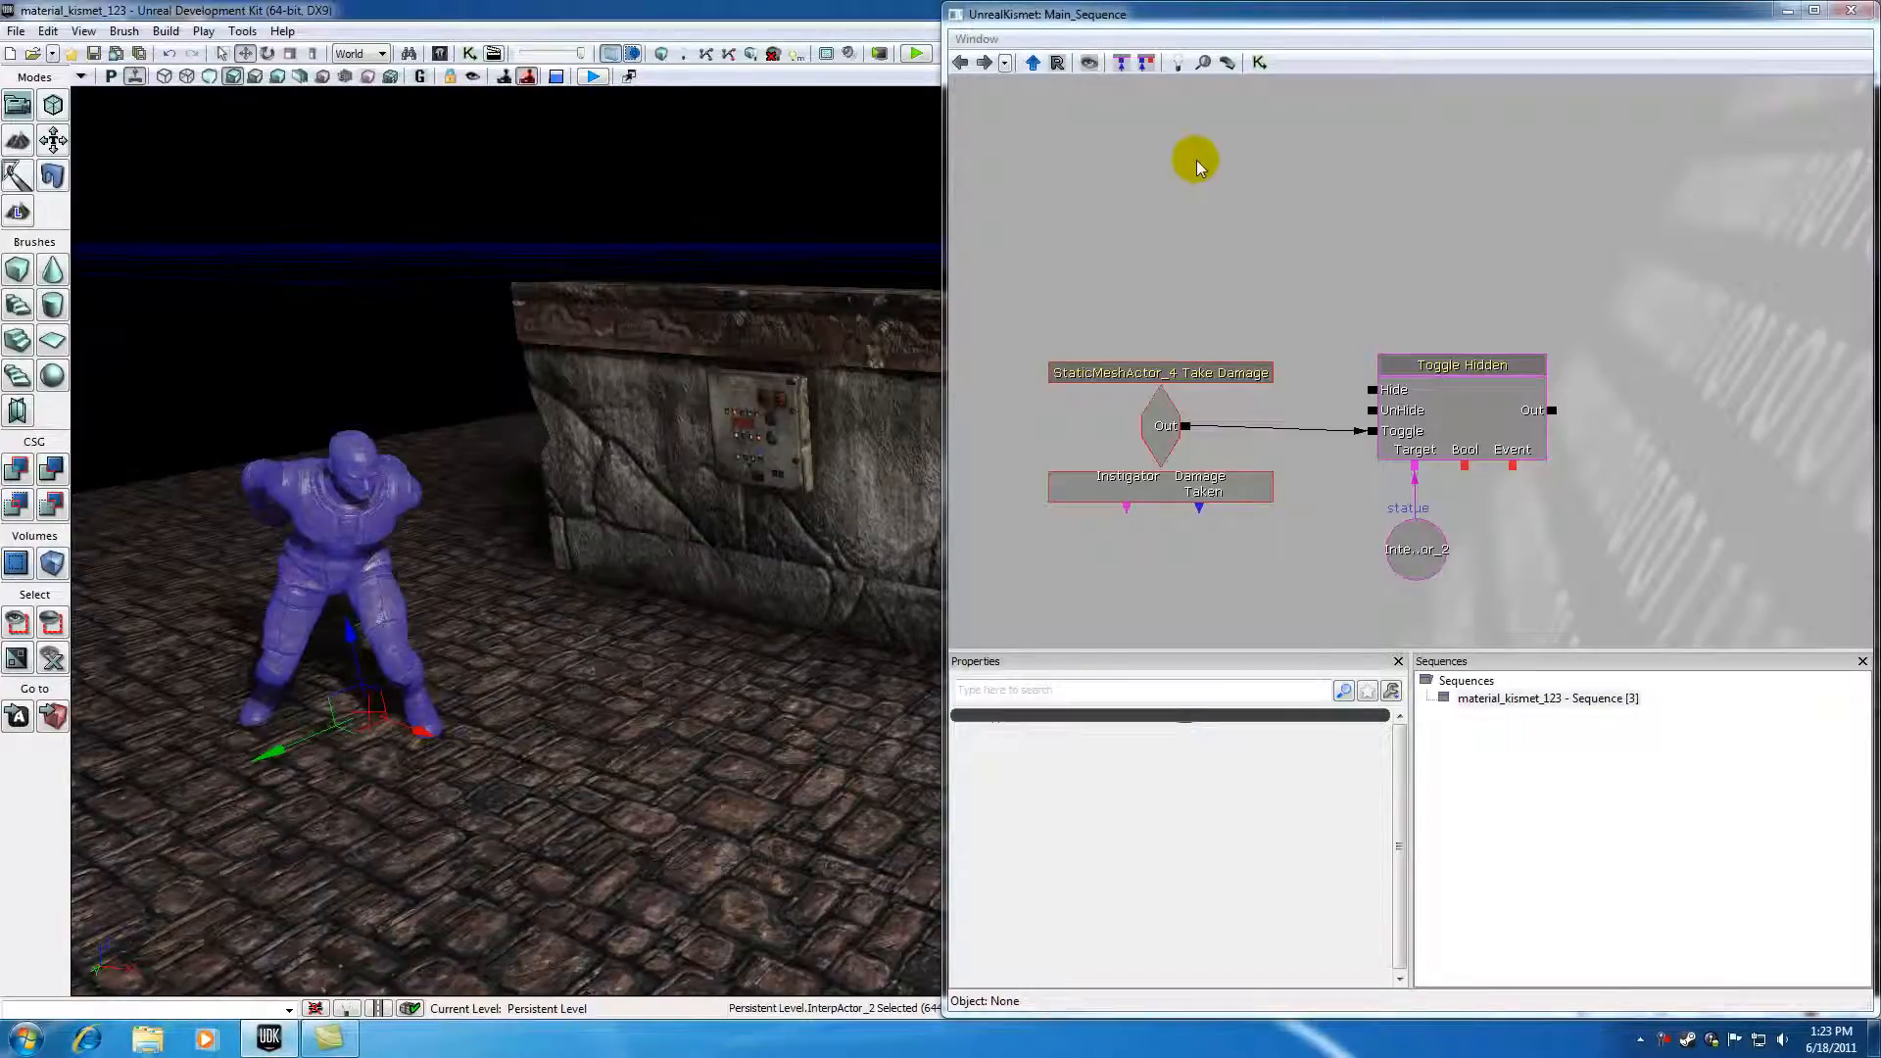
left_click(1440, 530)
left_click(1514, 566)
left_click(1417, 554)
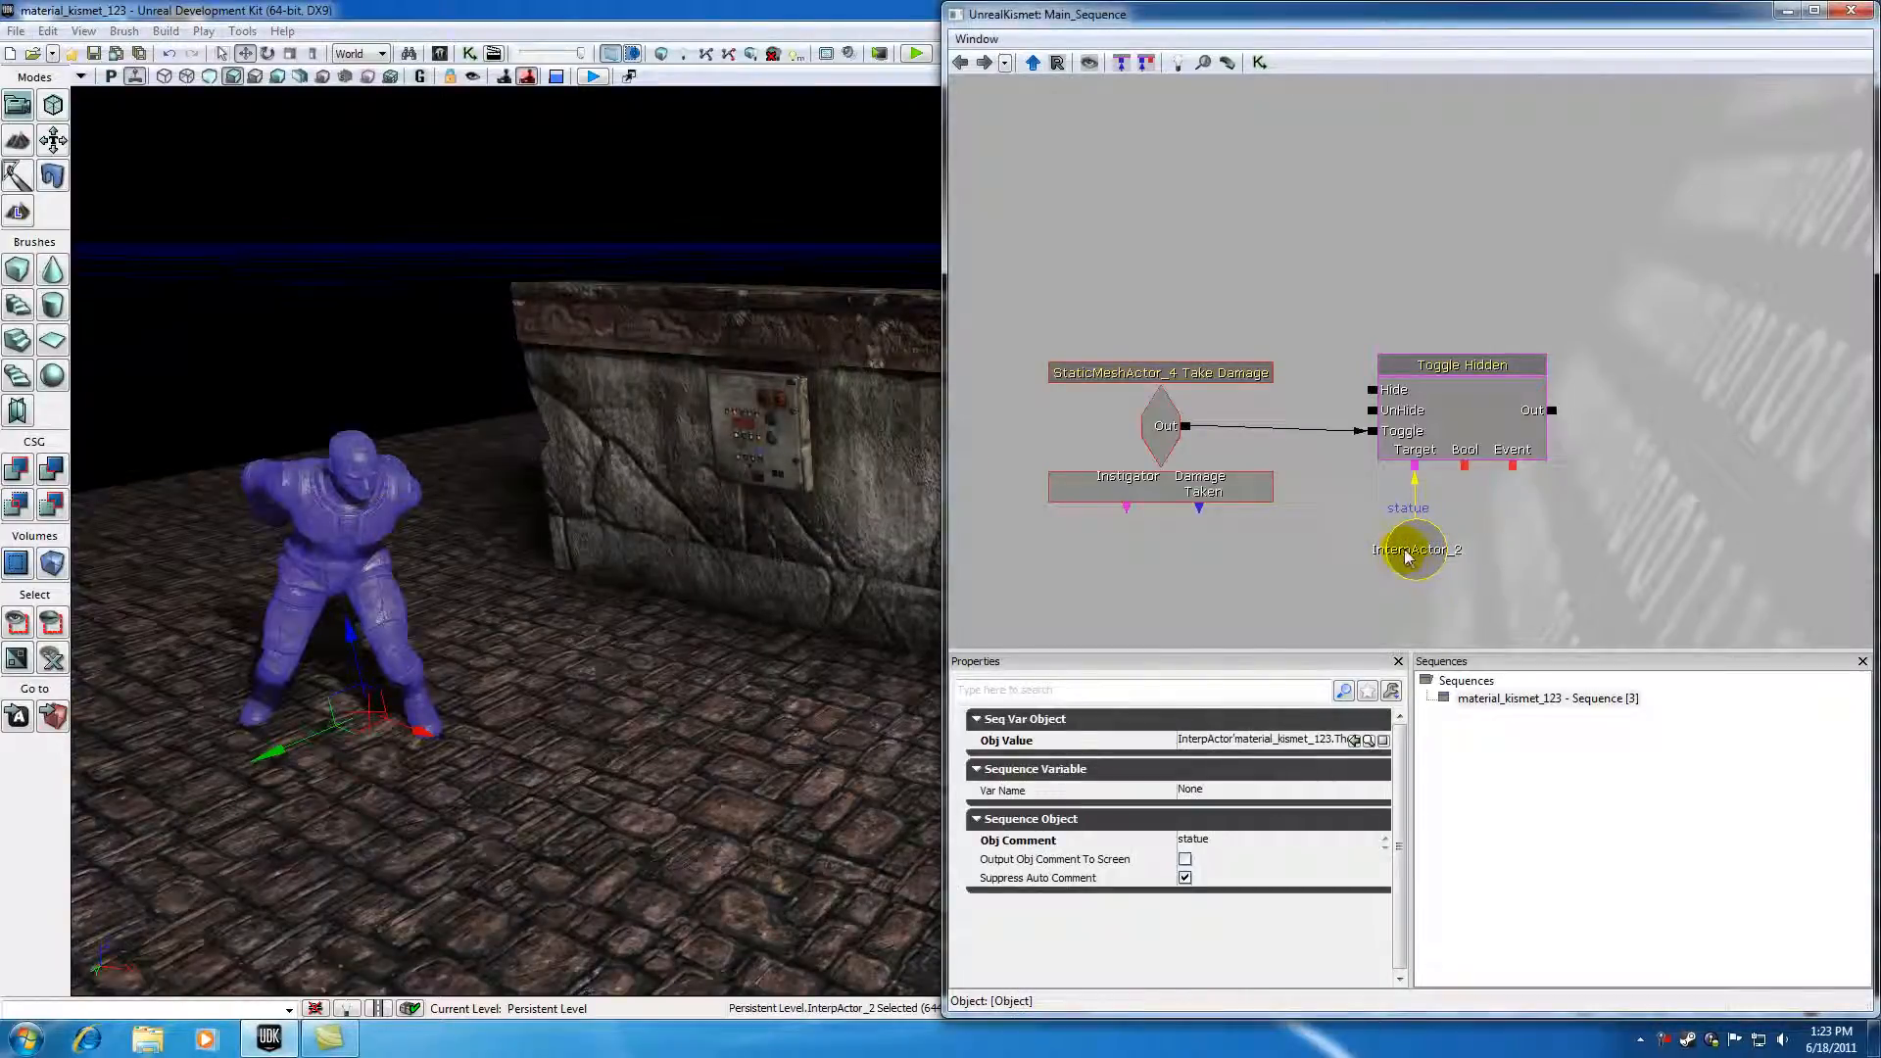
left_click(358, 514)
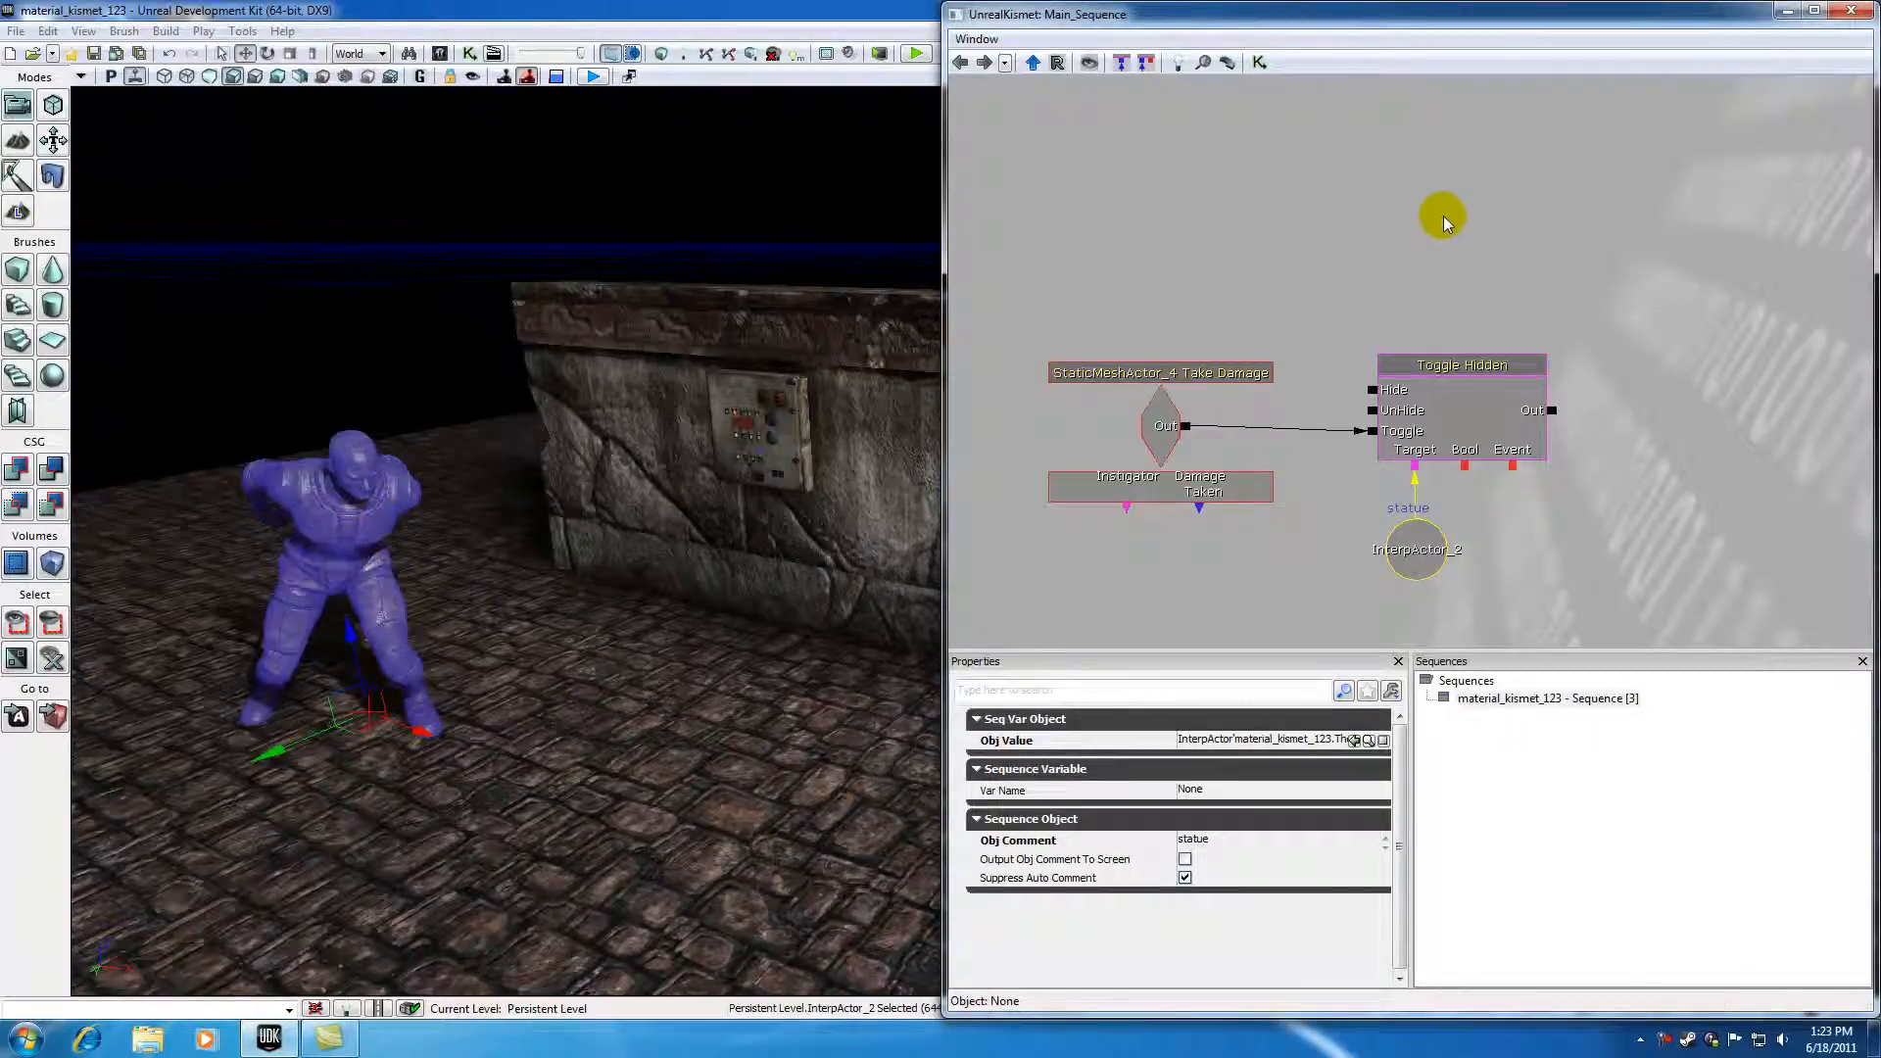
left_click(1441, 216)
left_click(1495, 366)
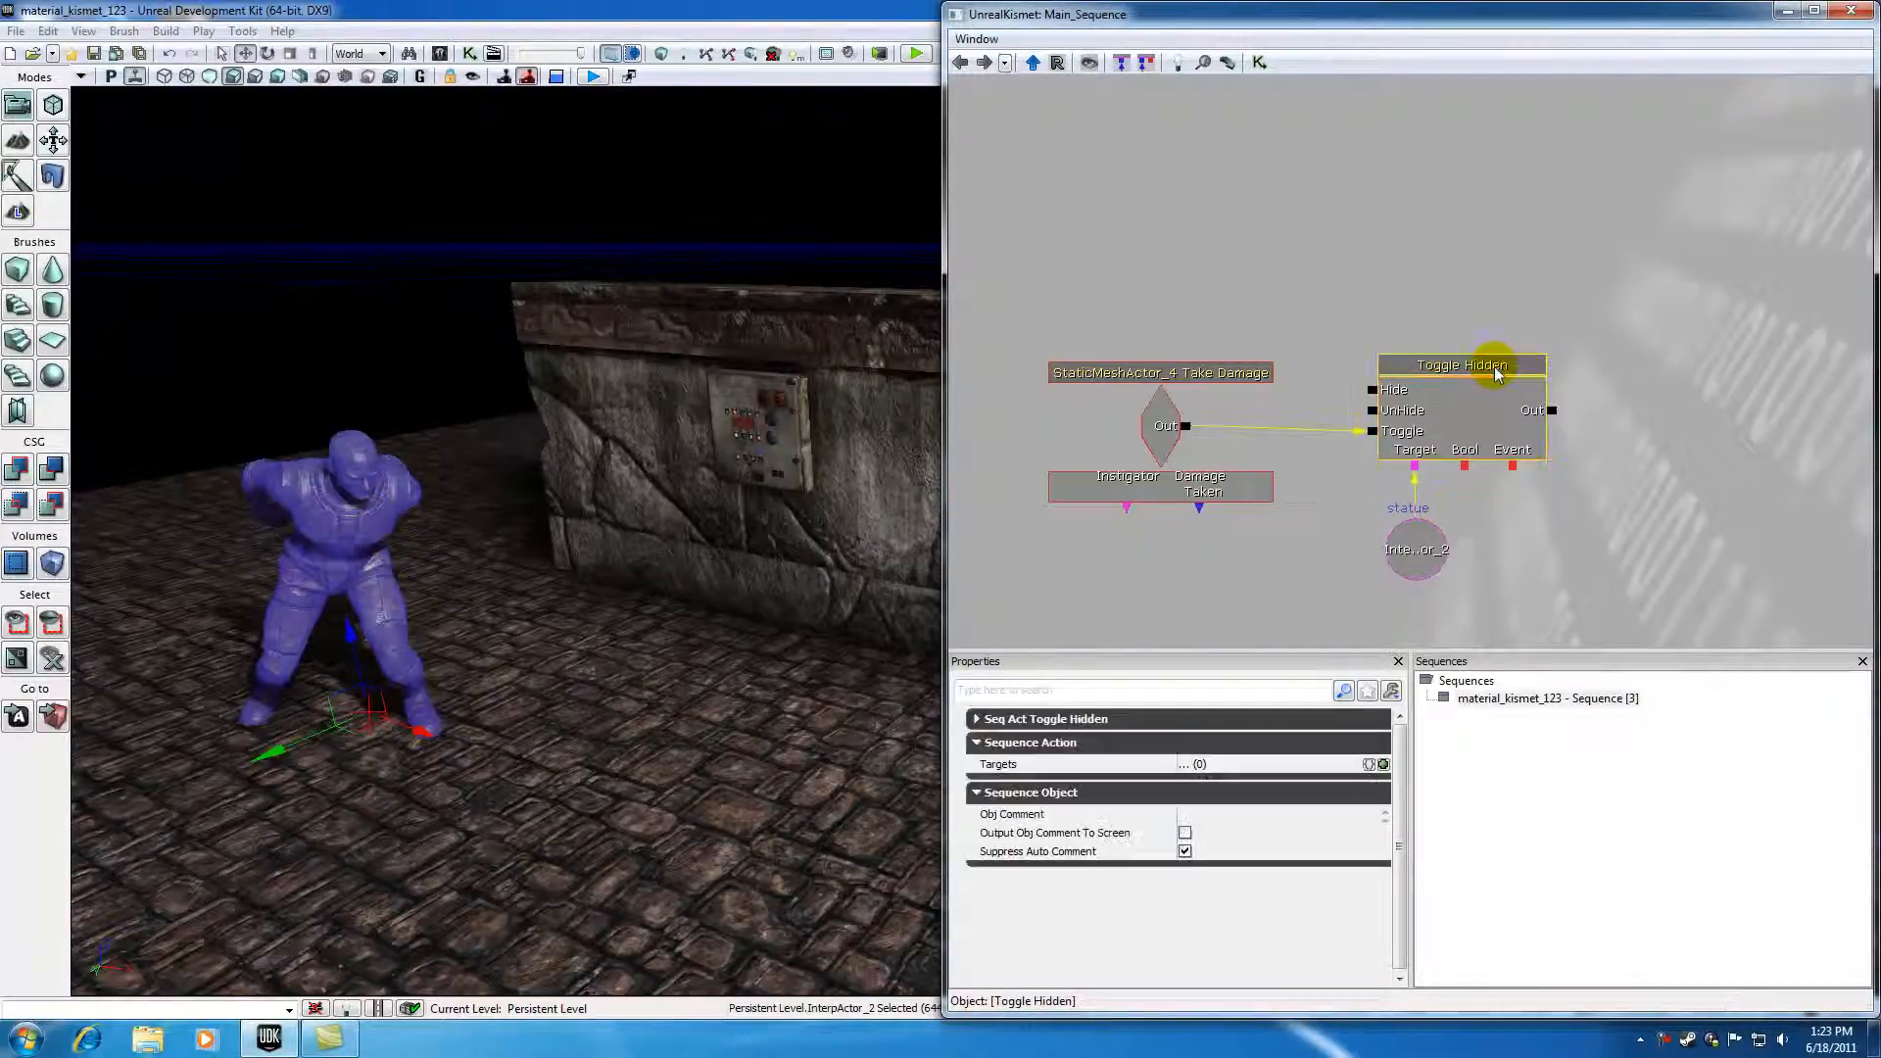